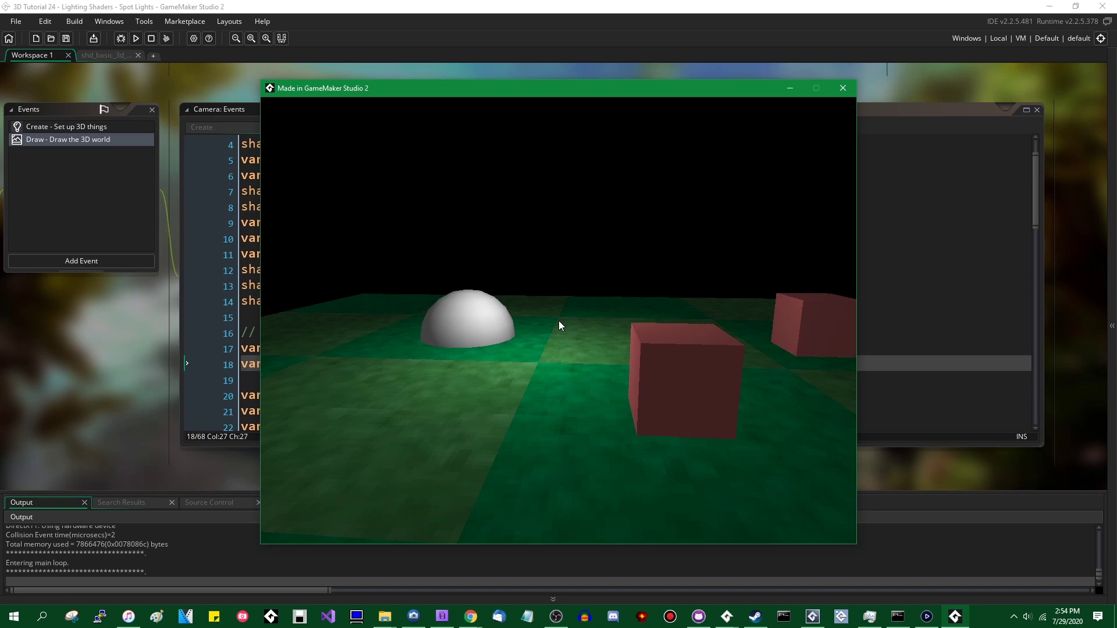
- Fly the game camera with W, A, S, D around the dimly lit white dome and red cubes
{"action": "key", "text": "w"}
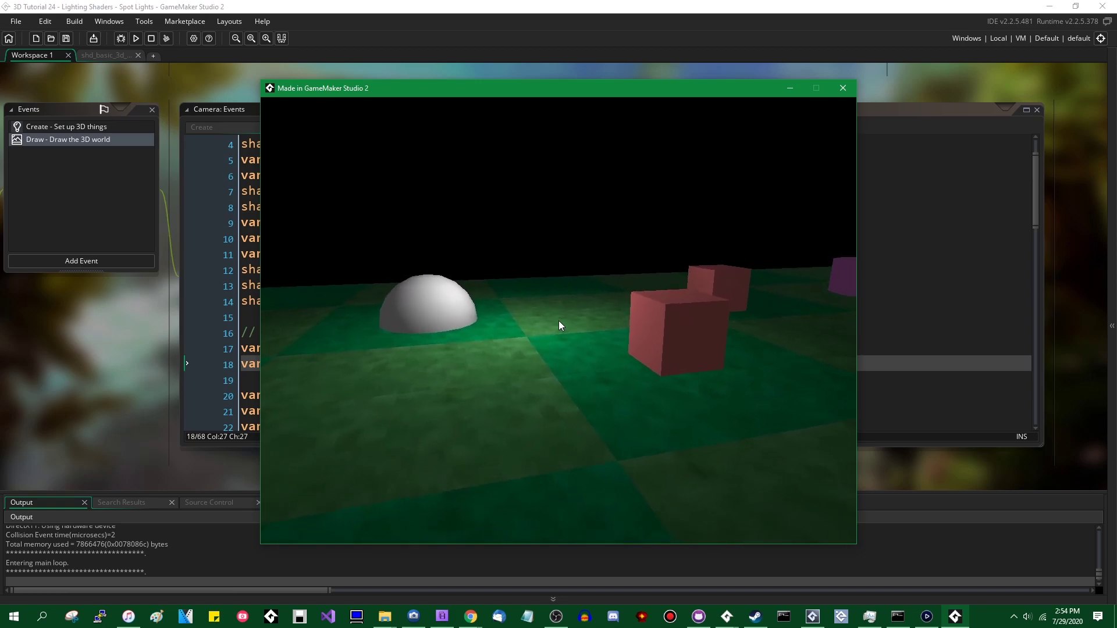
{"action": "key", "text": "d"}
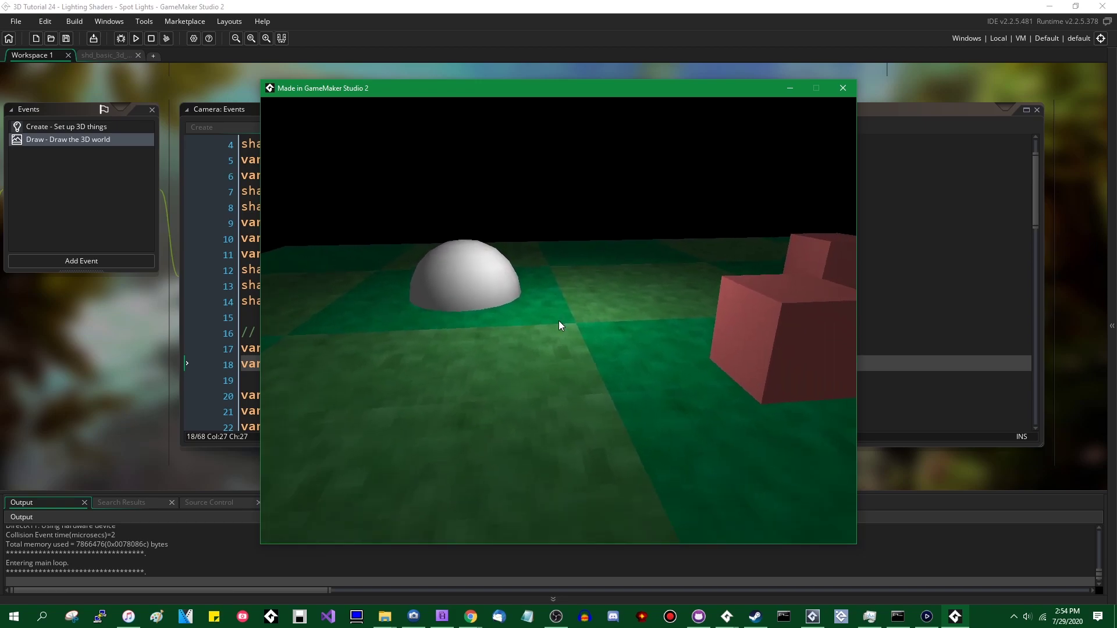
{"action": "key", "text": "a"}
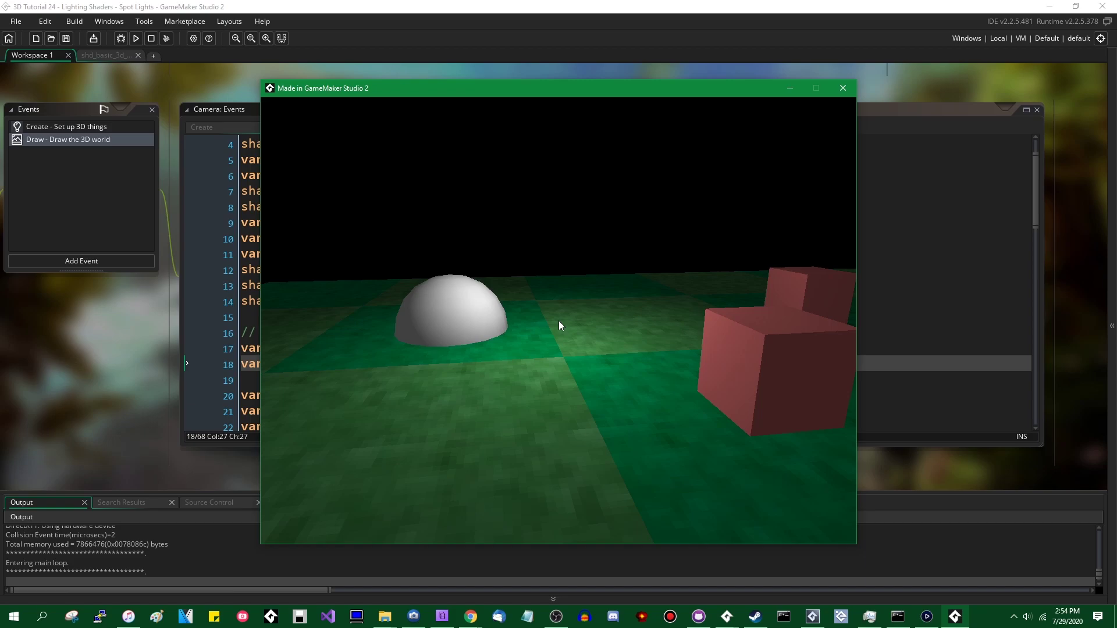
{"action": "key", "text": "w"}
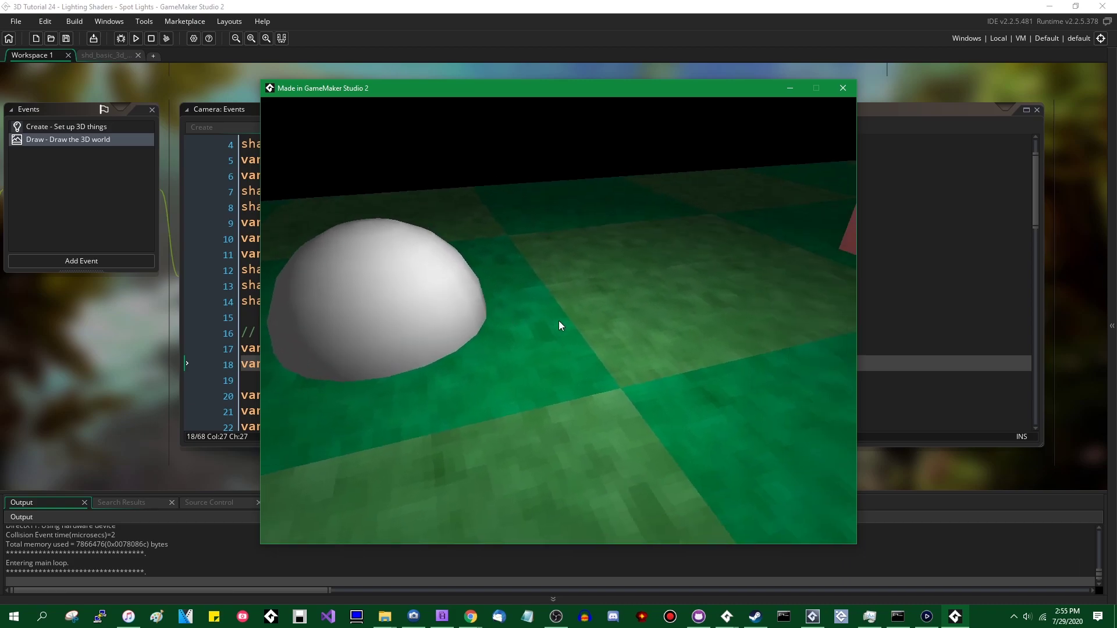
{"action": "key", "text": "w"}
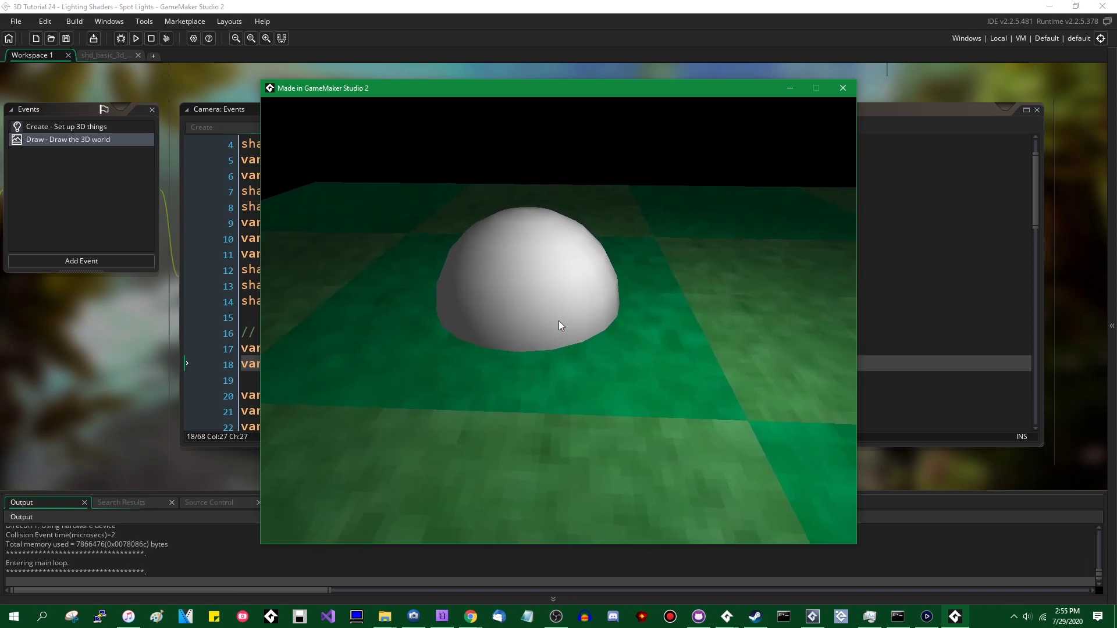
{"action": "key", "text": "s"}
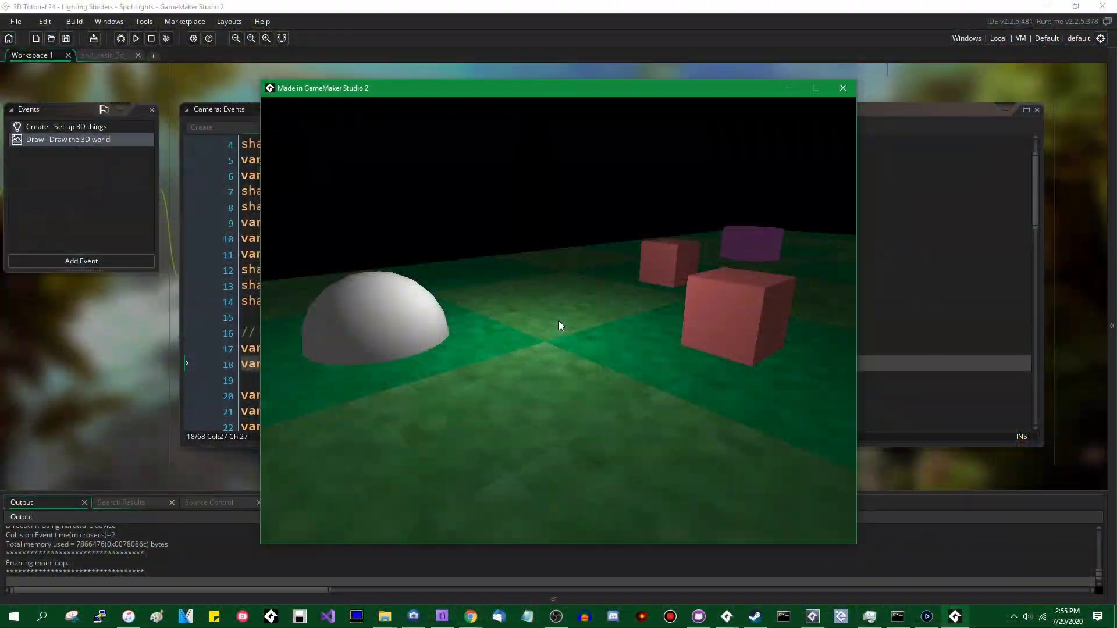
- Close the running game and open the shd_basic_3d shader code
{"action": "key", "text": "Escape"}
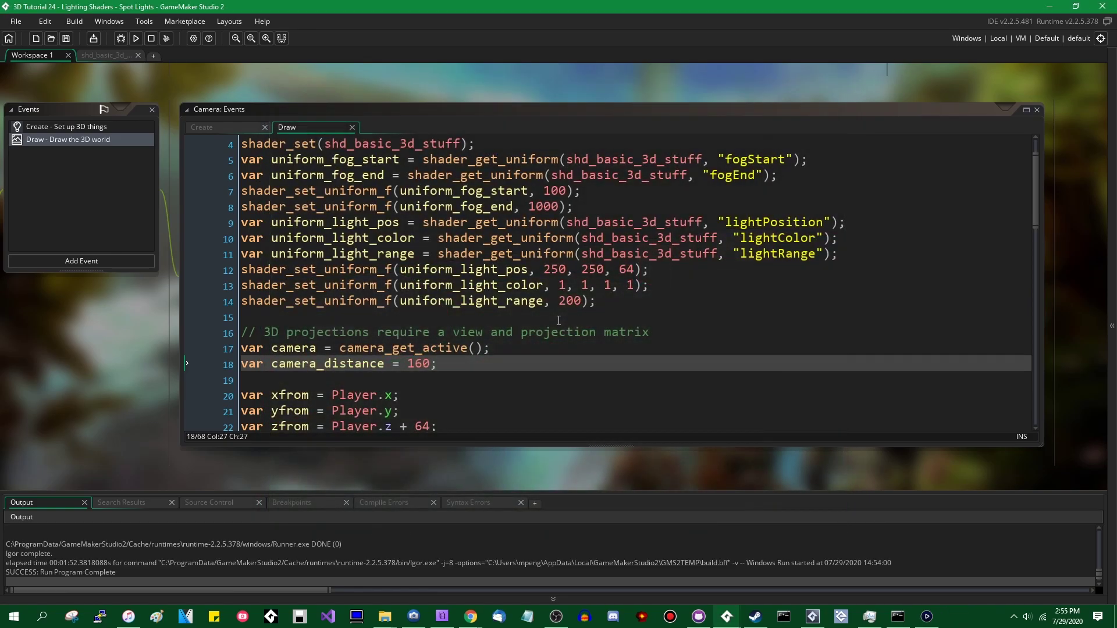
{"action": "left_click", "coordinate": [433, 317]}
{"action": "scroll", "coordinate": [131, 392], "scroll_direction": "up", "scroll_amount": 2}
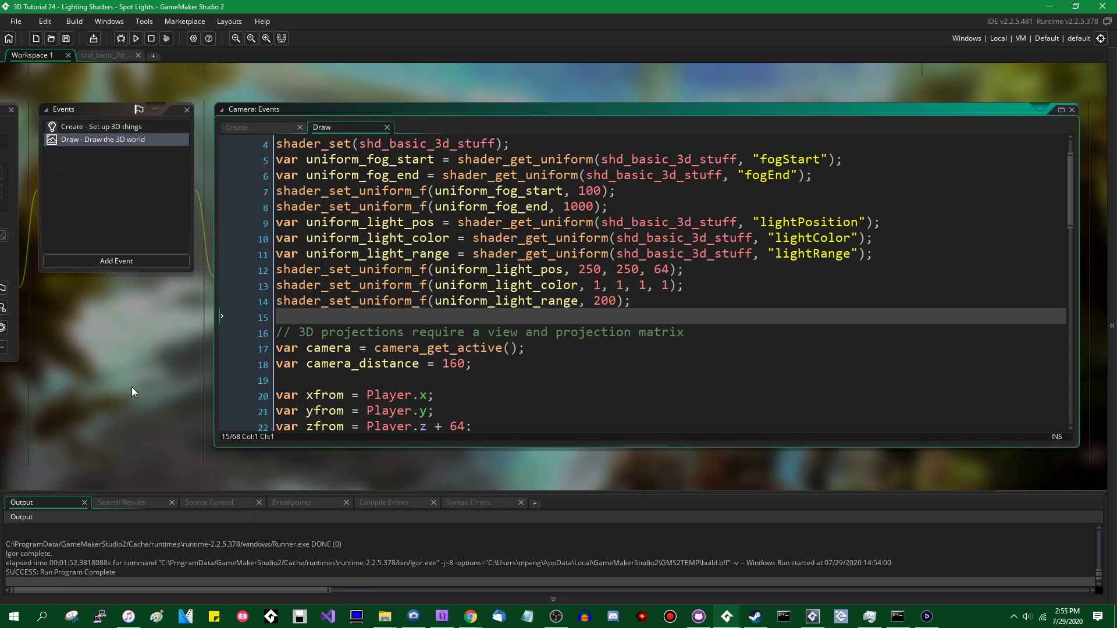
{"action": "left_click", "coordinate": [105, 55]}
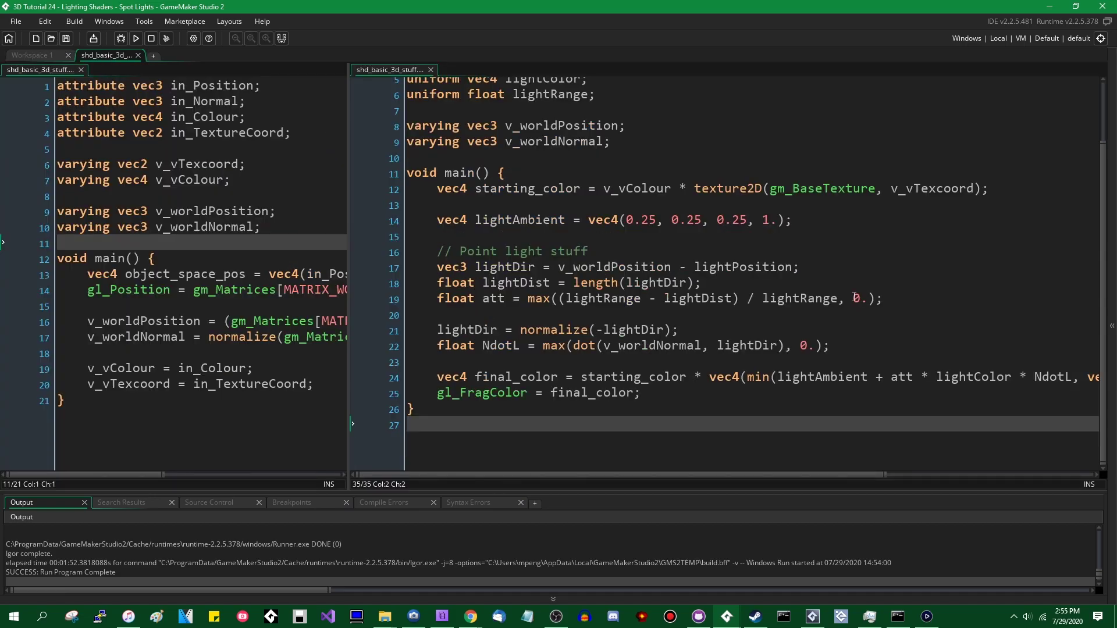
- Review the fragment shader's point-light block, att variable and lightPosition, lightColor, lightRange uniforms
{"action": "left_click", "coordinate": [657, 252]}
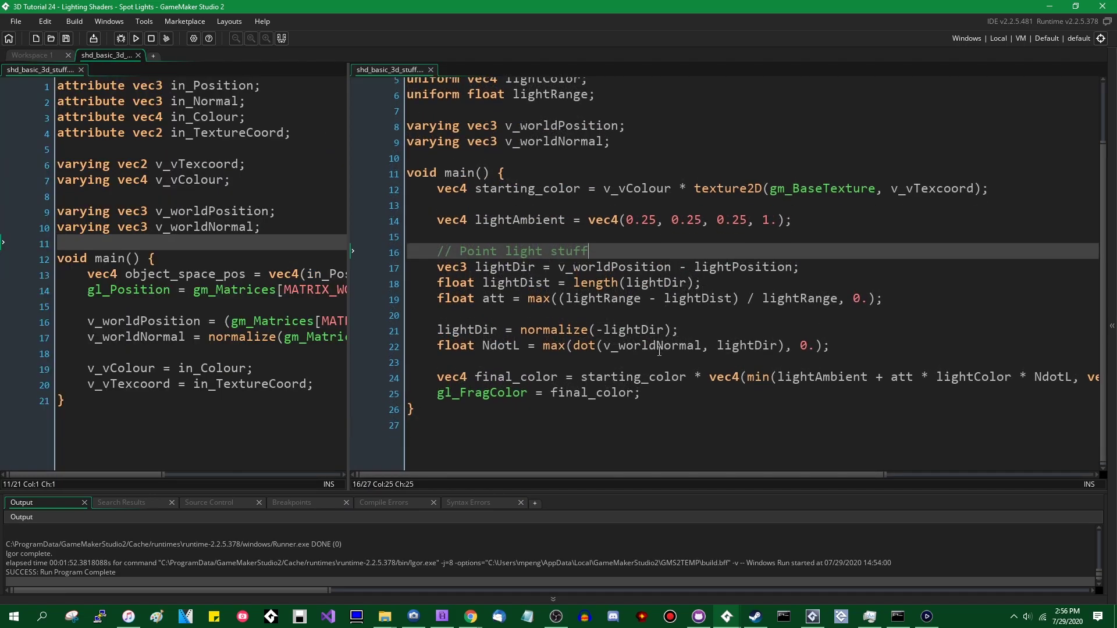
{"action": "left_click_drag", "start_coordinate": [626, 315], "coordinate": [674, 250]}
{"action": "left_click", "coordinate": [657, 319]}
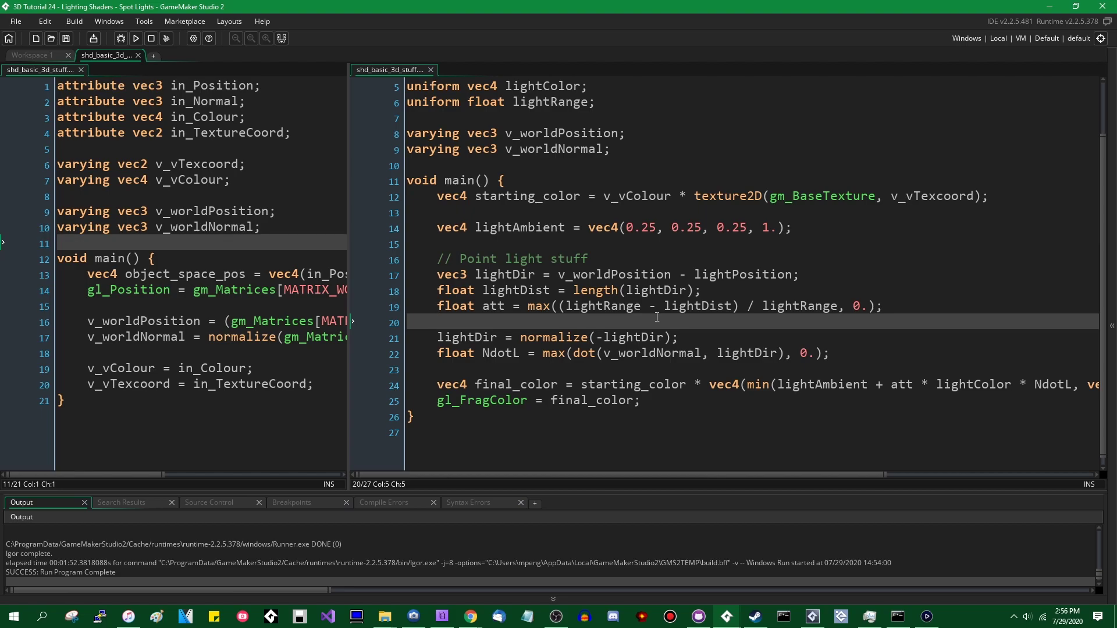
{"action": "scroll", "coordinate": [581, 268], "scroll_direction": "up", "scroll_amount": 2}
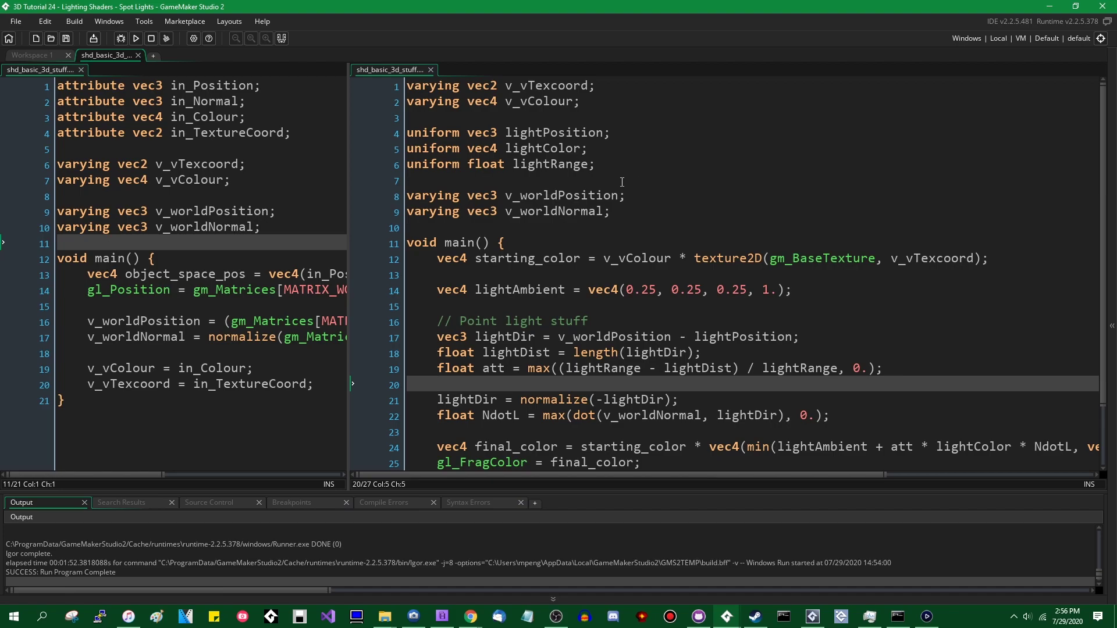
{"action": "left_click", "coordinate": [665, 180]}
{"action": "scroll", "coordinate": [524, 362], "scroll_direction": "down", "scroll_amount": 2}
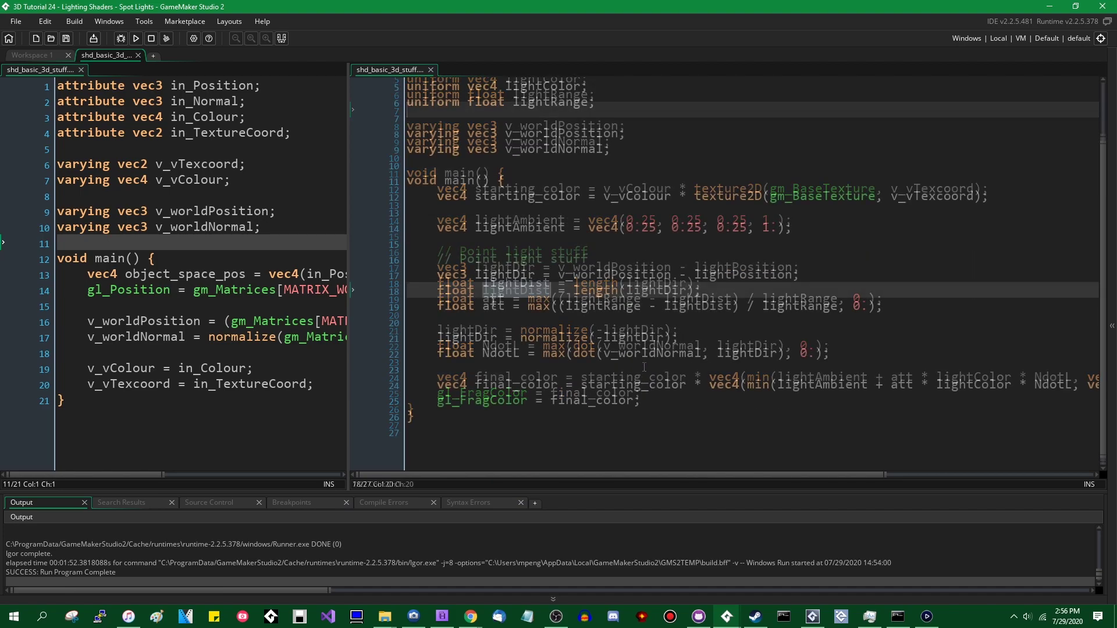
{"action": "double_click", "coordinate": [493, 298]}
{"action": "scroll", "coordinate": [617, 364], "scroll_direction": "up", "scroll_amount": 2}
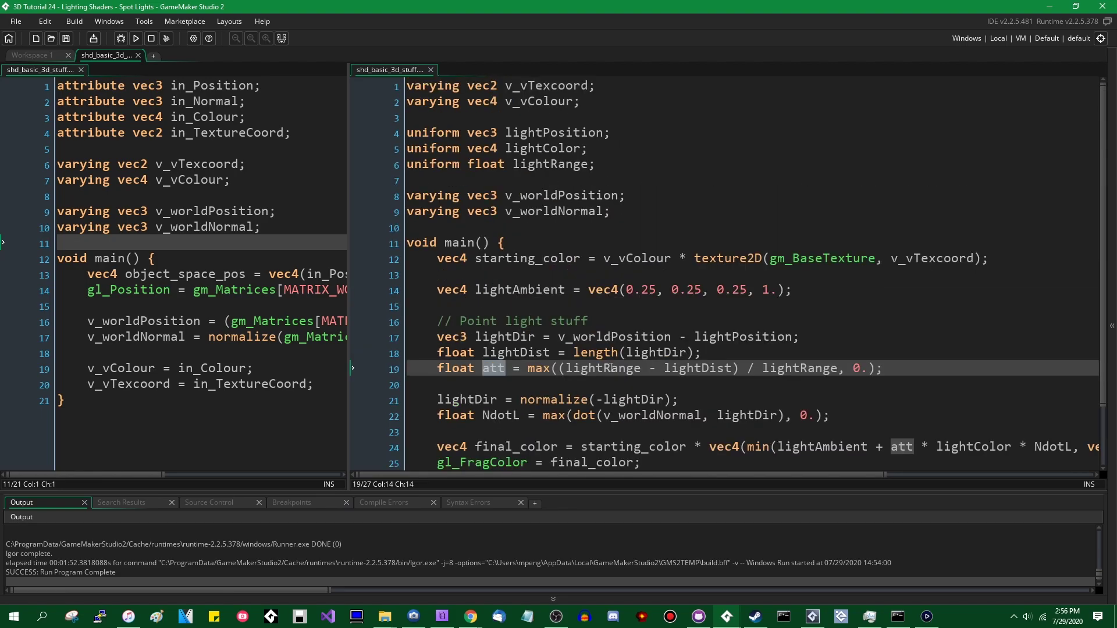
{"action": "double_click", "coordinate": [552, 133]}
{"action": "double_click", "coordinate": [544, 149]}
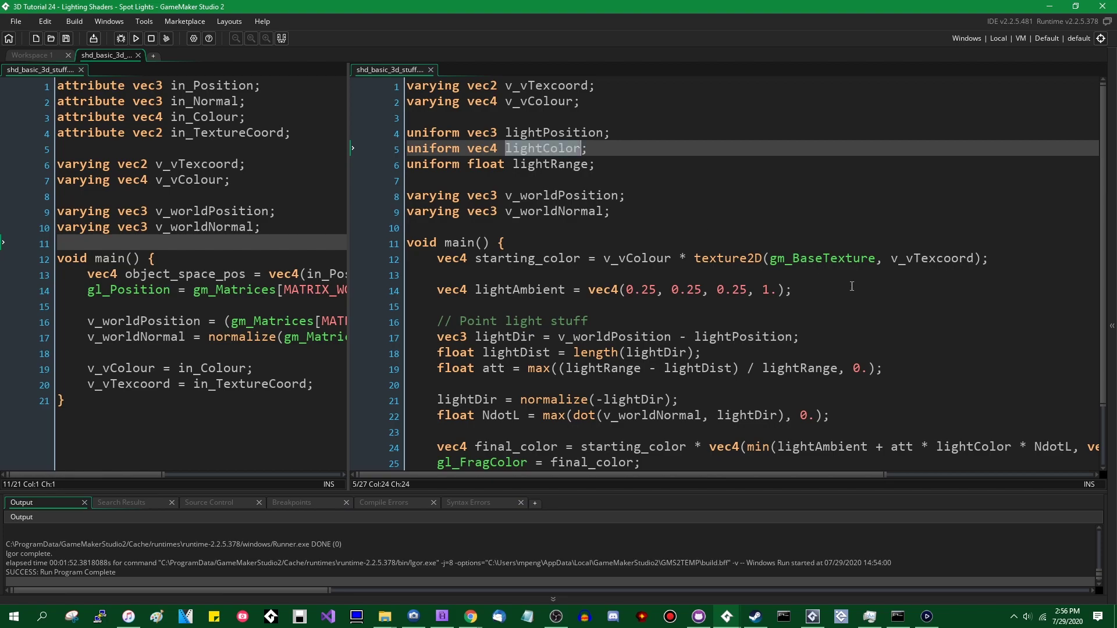
{"action": "left_click", "coordinate": [682, 165]}
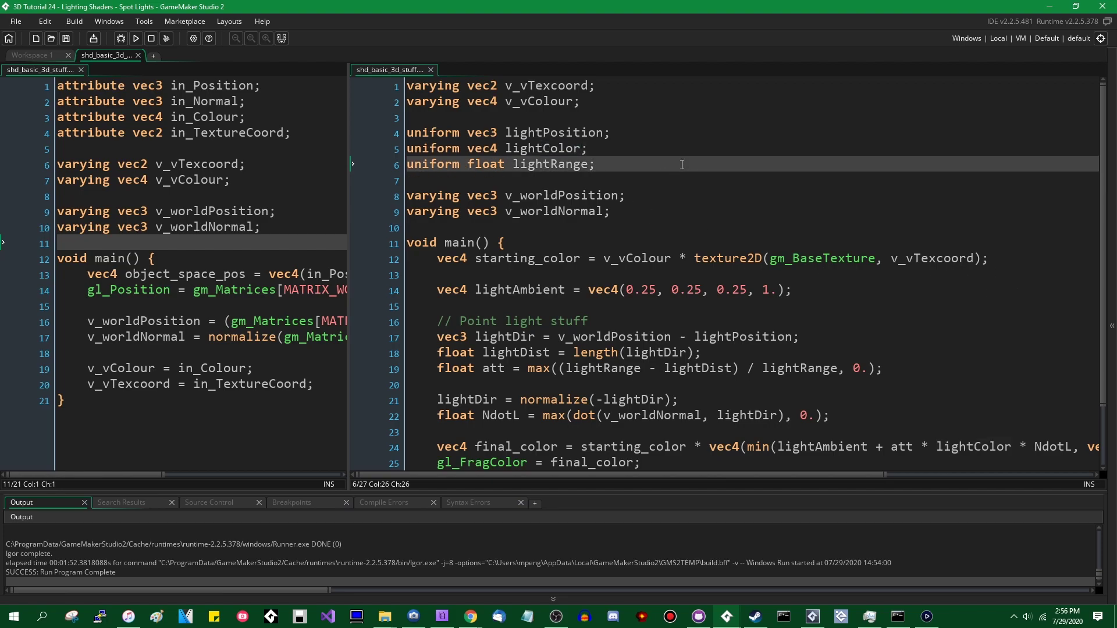
- Add 'uniform vec3 lightDirection;' after lightPosition and save
{"action": "key", "text": "Up"}
{"action": "key", "text": "Up"}
{"action": "key", "text": "End"}
{"action": "key", "text": "Return"}
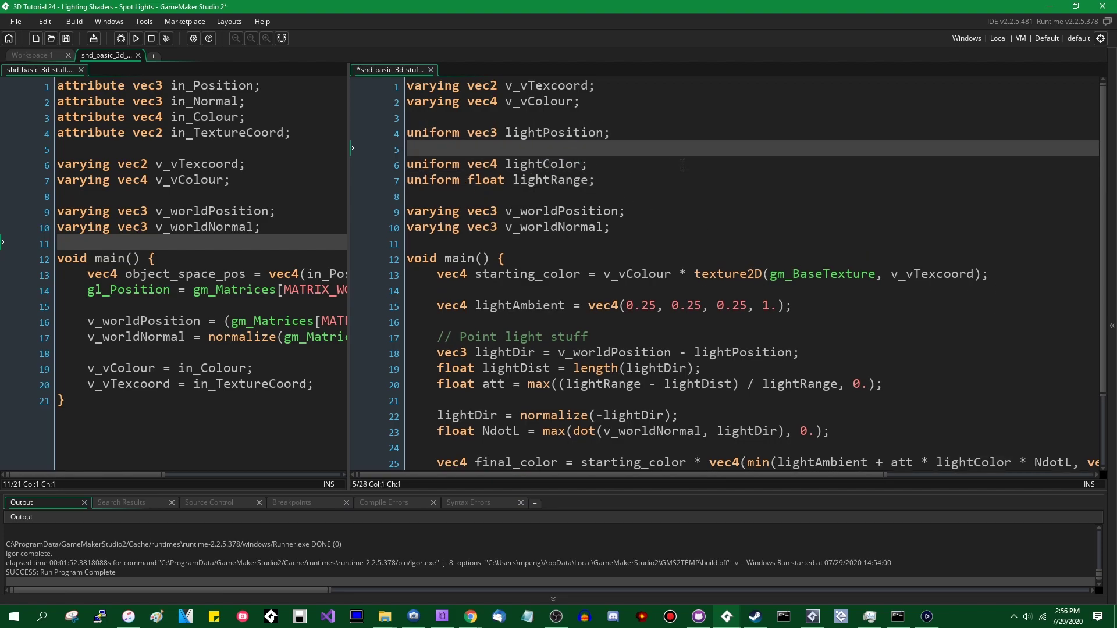
{"action": "type", "text": "uniform vec3 "}
{"action": "type", "text": "lightDirection;"}
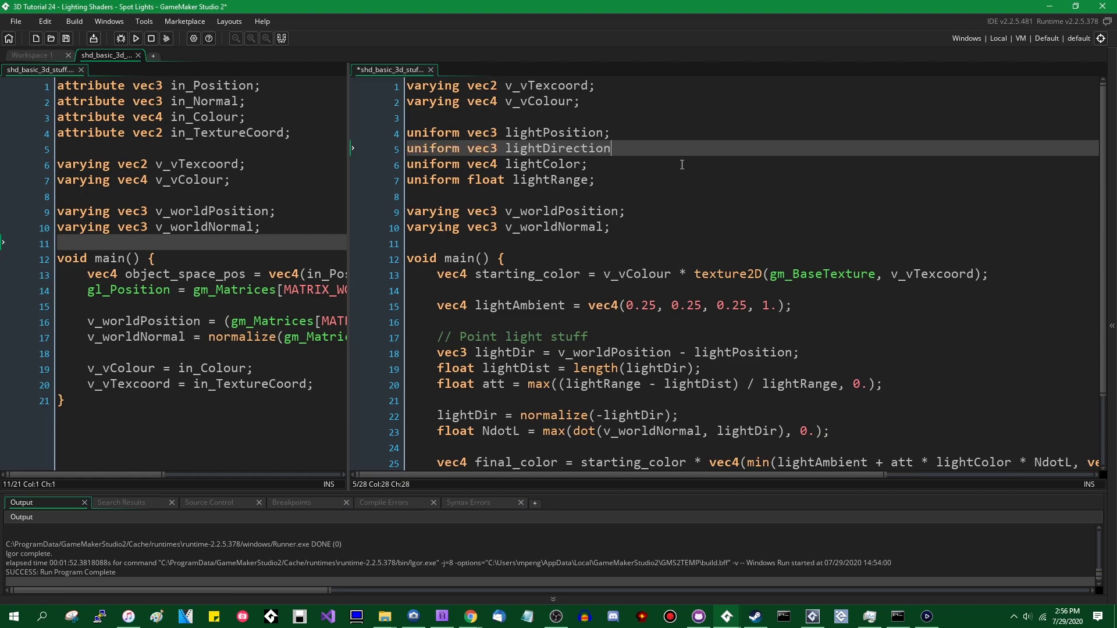
{"action": "key", "text": "ctrl+s"}
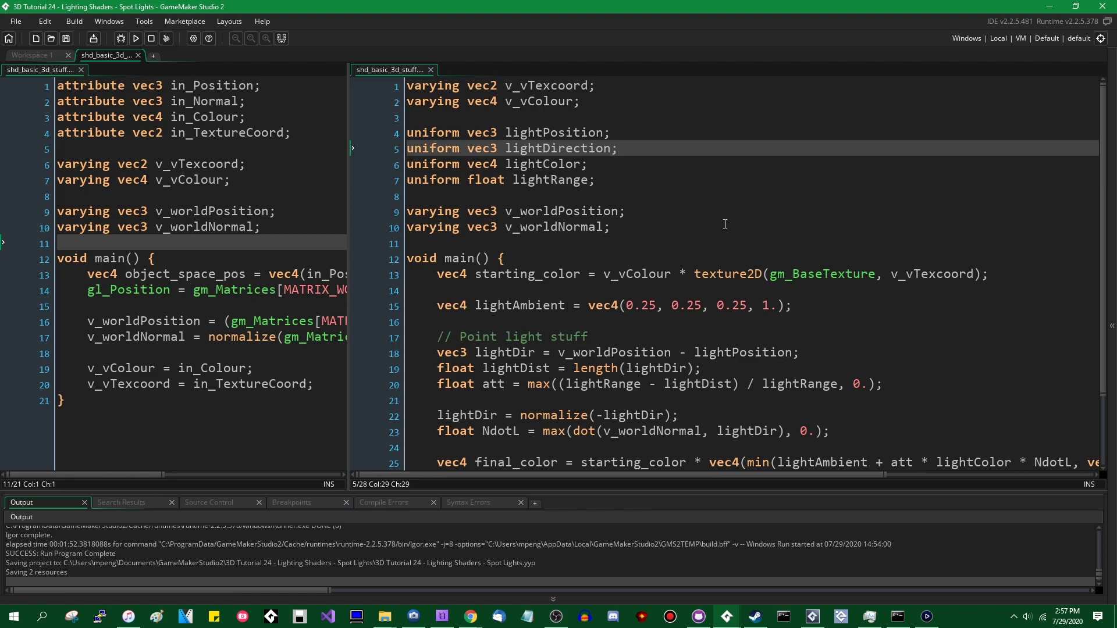
- Add 'uniform float lightCutoffAngle;' after lightRange and save
{"action": "key", "text": "Down"}
{"action": "key", "text": "Down"}
{"action": "key", "text": "Return"}
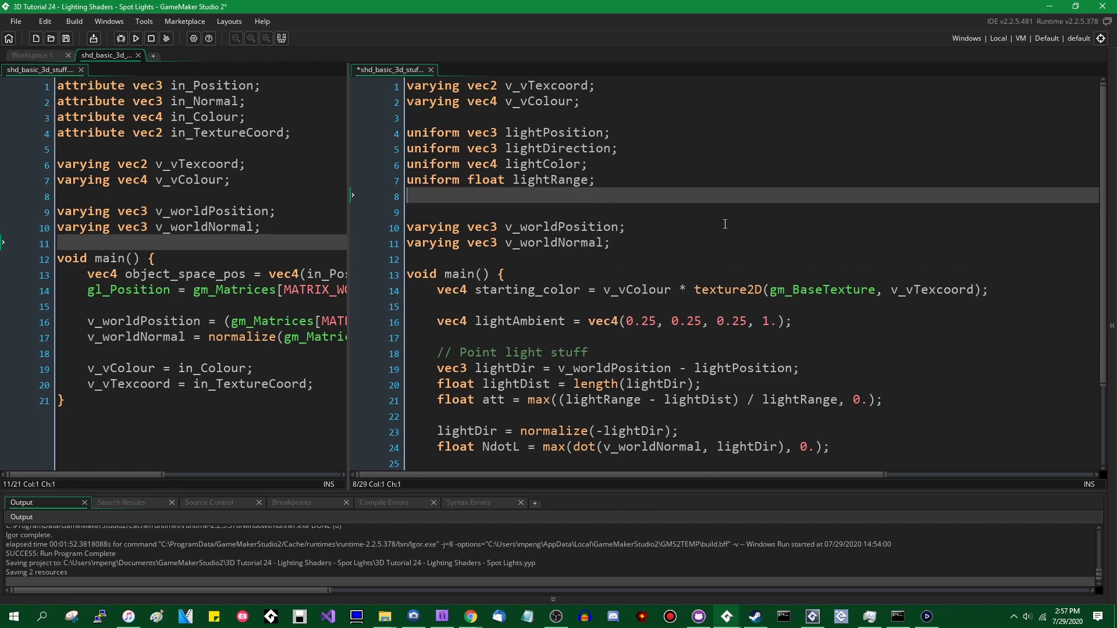
{"action": "type", "text": "uniform float "}
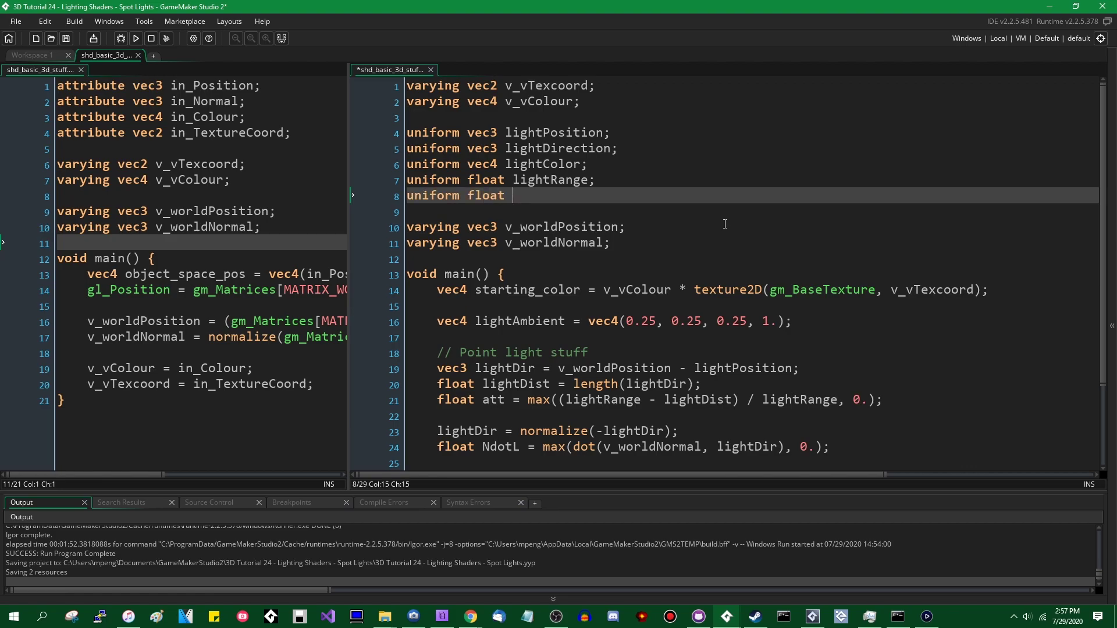
{"action": "type", "text": "lightCutoff"}
{"action": "type", "text": "Angle;"}
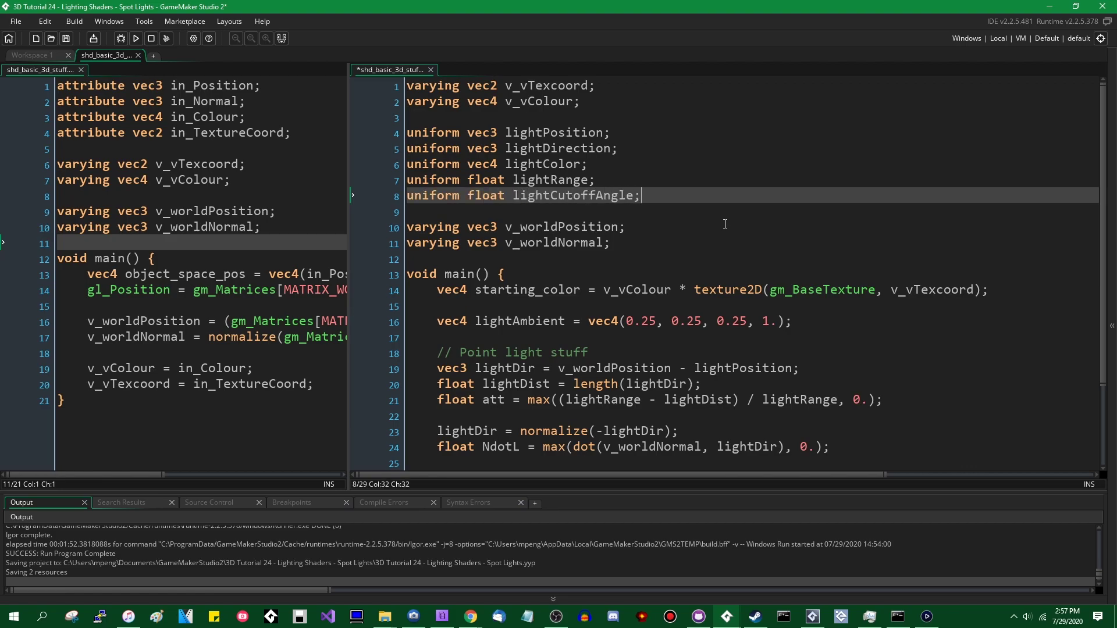
{"action": "key", "text": "ctrl+s"}
{"action": "scroll", "coordinate": [727, 233], "scroll_direction": "down", "scroll_amount": 2}
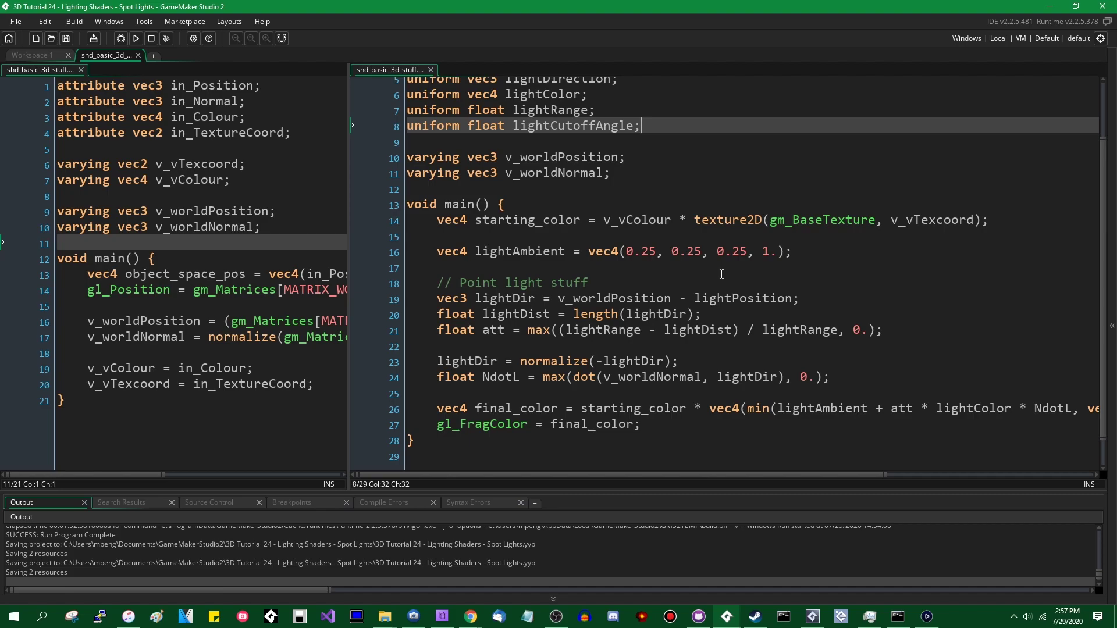
{"action": "left_click", "coordinate": [536, 299]}
- Rename the lightDir declaration on line 19 to lightIncoming
{"action": "scroll", "coordinate": [546, 294], "scroll_direction": "down", "scroll_amount": 1}
{"action": "scroll", "coordinate": [529, 268], "scroll_direction": "up", "scroll_amount": 1}
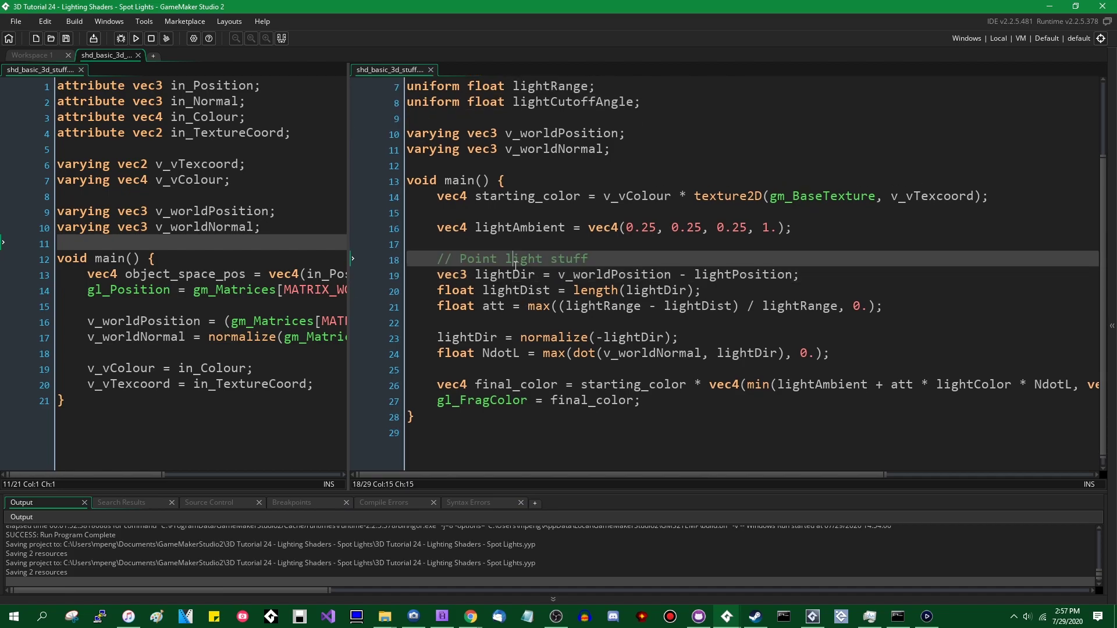
{"action": "double_click", "coordinate": [522, 275]}
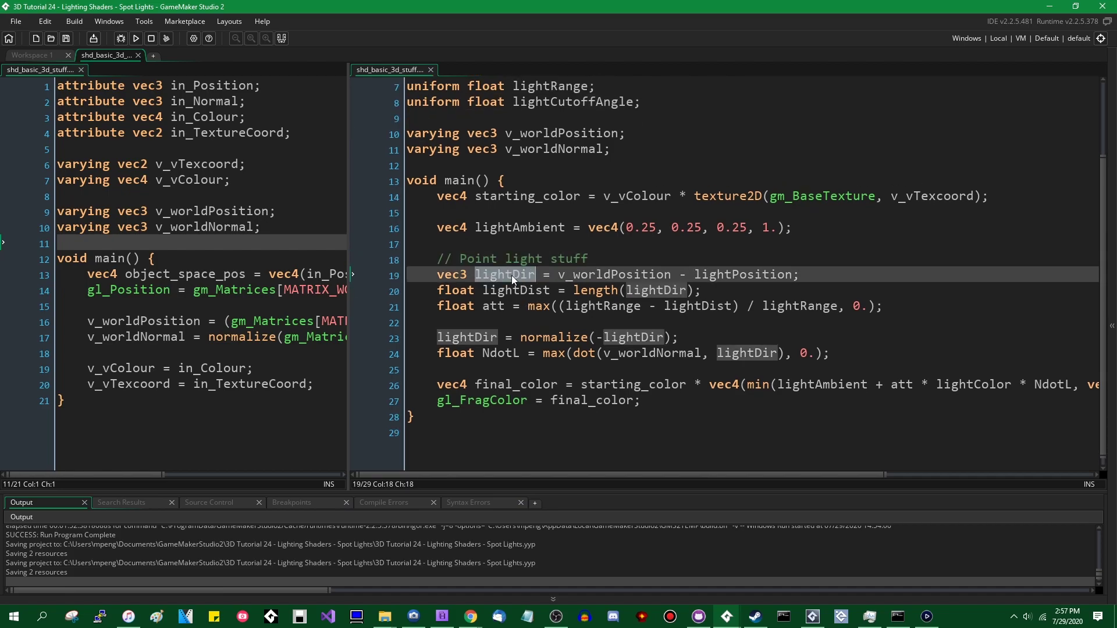
{"action": "scroll", "coordinate": [586, 265], "scroll_direction": "up", "scroll_amount": 2}
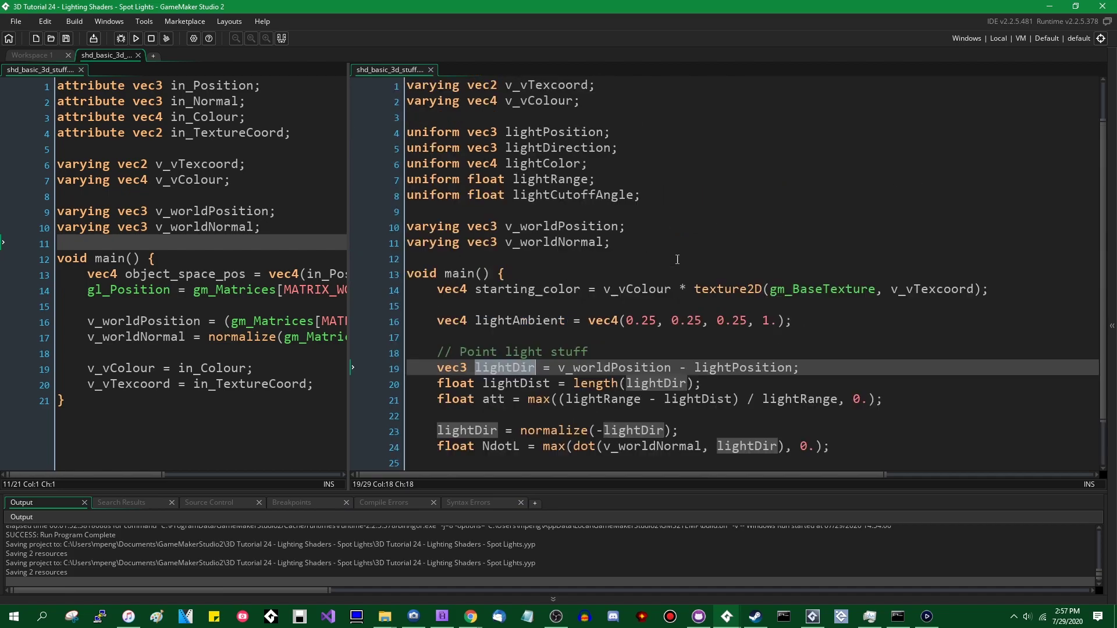
{"action": "double_click", "coordinate": [558, 149]}
{"action": "left_click", "coordinate": [515, 369]}
{"action": "double_click", "coordinate": [515, 369]}
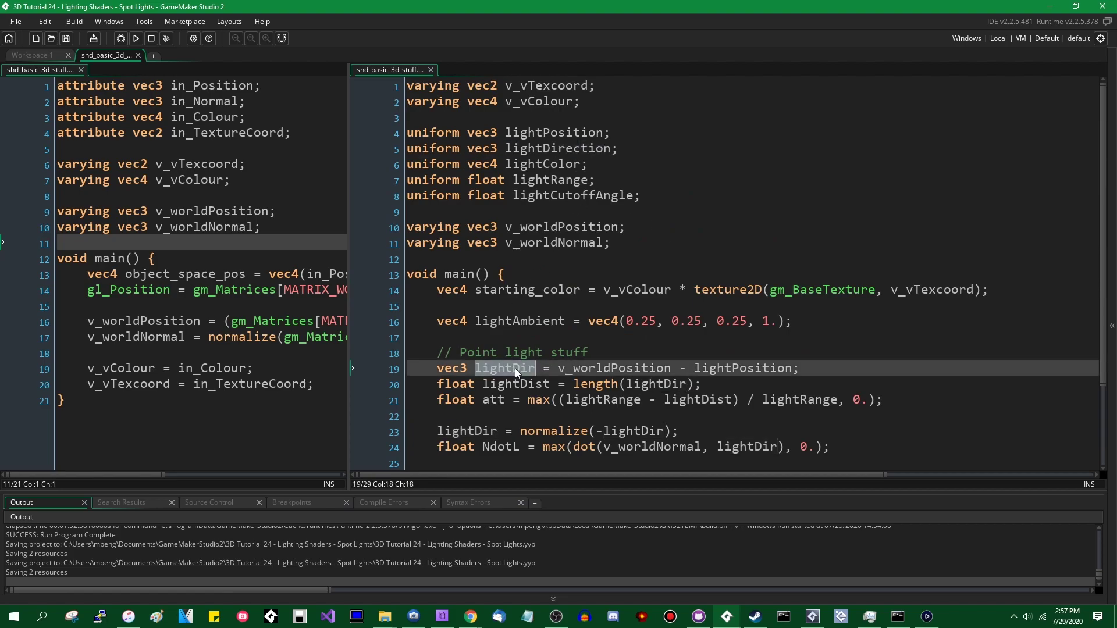
{"action": "scroll", "coordinate": [804, 264], "scroll_direction": "down", "scroll_amount": 2}
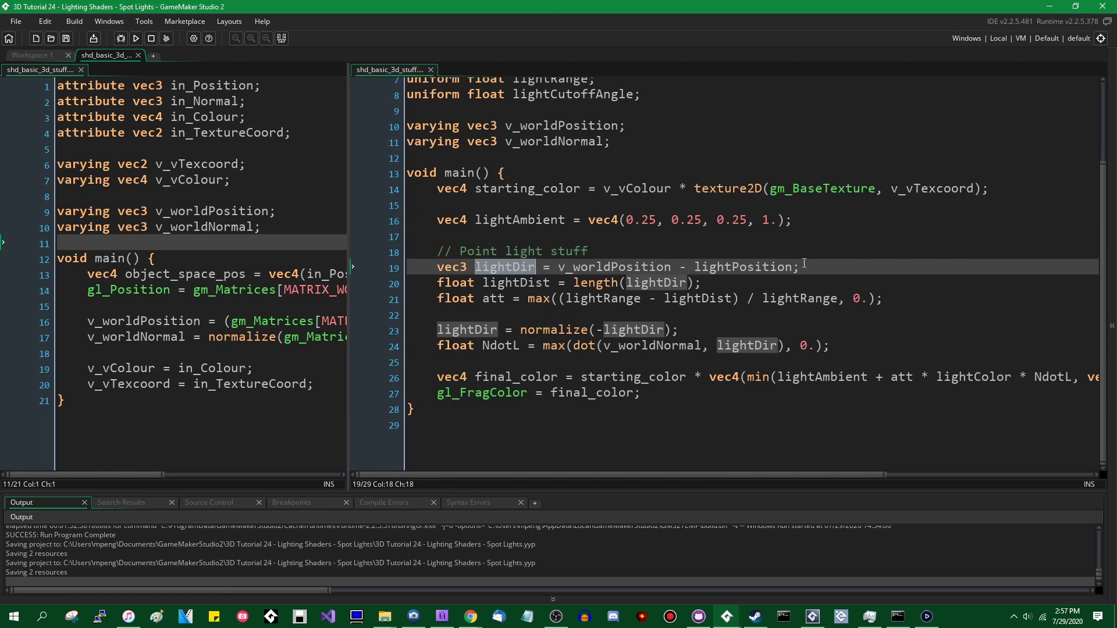
{"action": "type", "text": "lightIncom"}
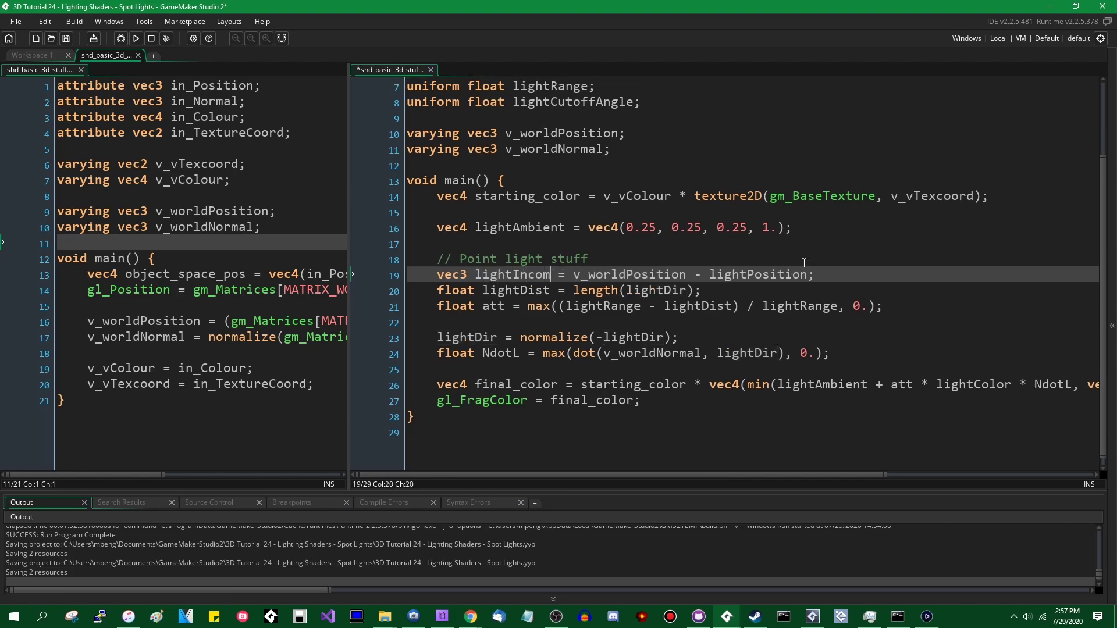
{"action": "type", "text": "ing"}
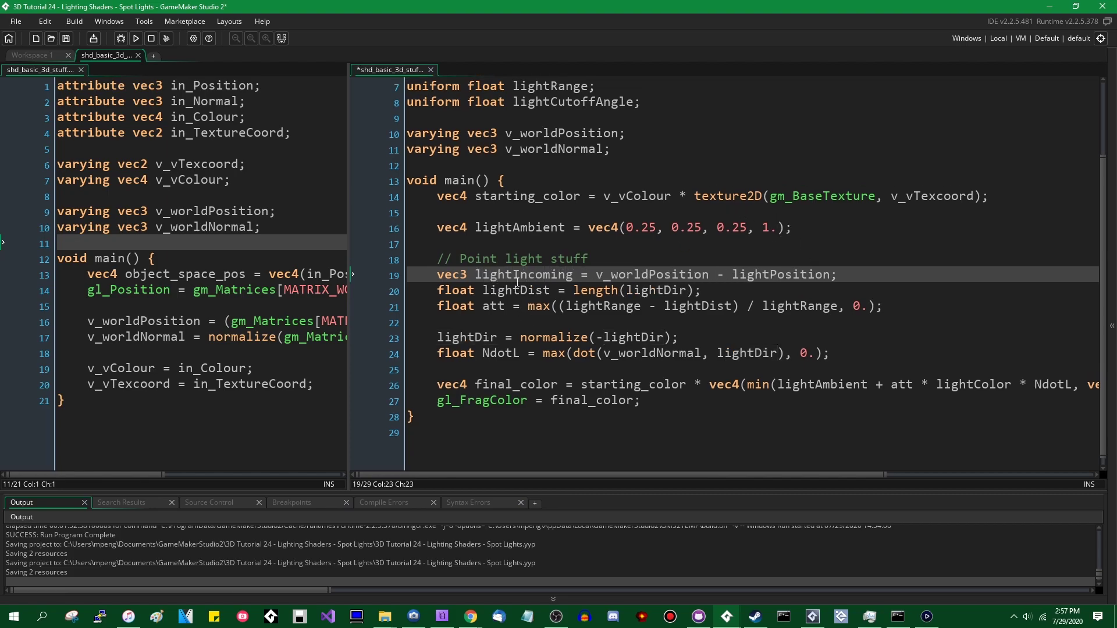
{"action": "double_click", "coordinate": [517, 285]}
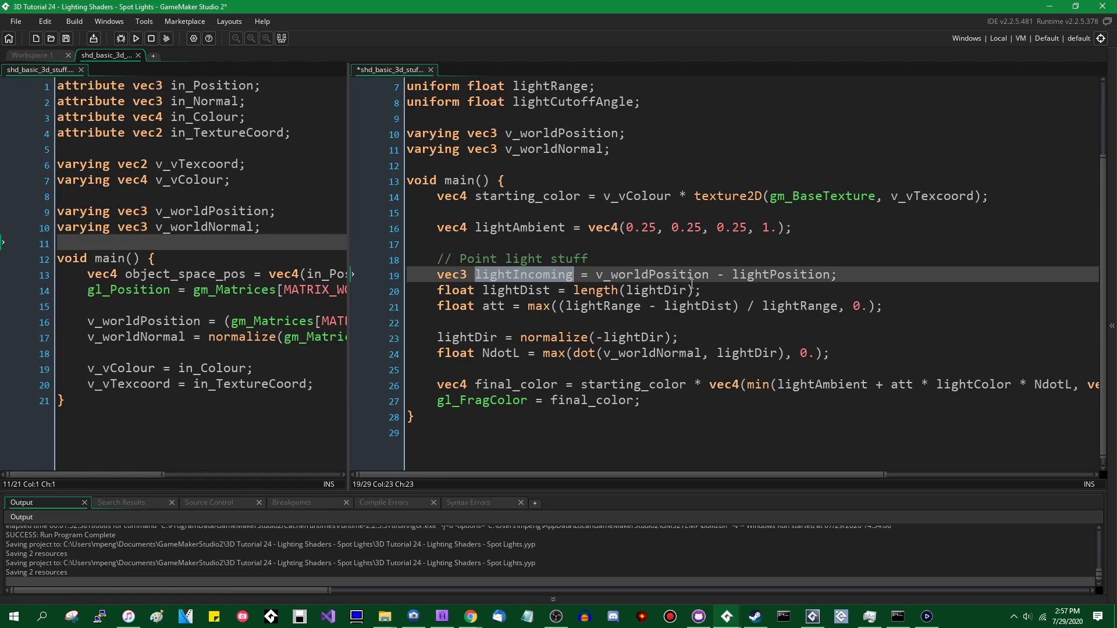
- Replace lightDir in the length, normalize and dot calls with lightIncoming, then save
{"action": "double_click", "coordinate": [664, 290]}
{"action": "type", "text": "lightIncoming"}
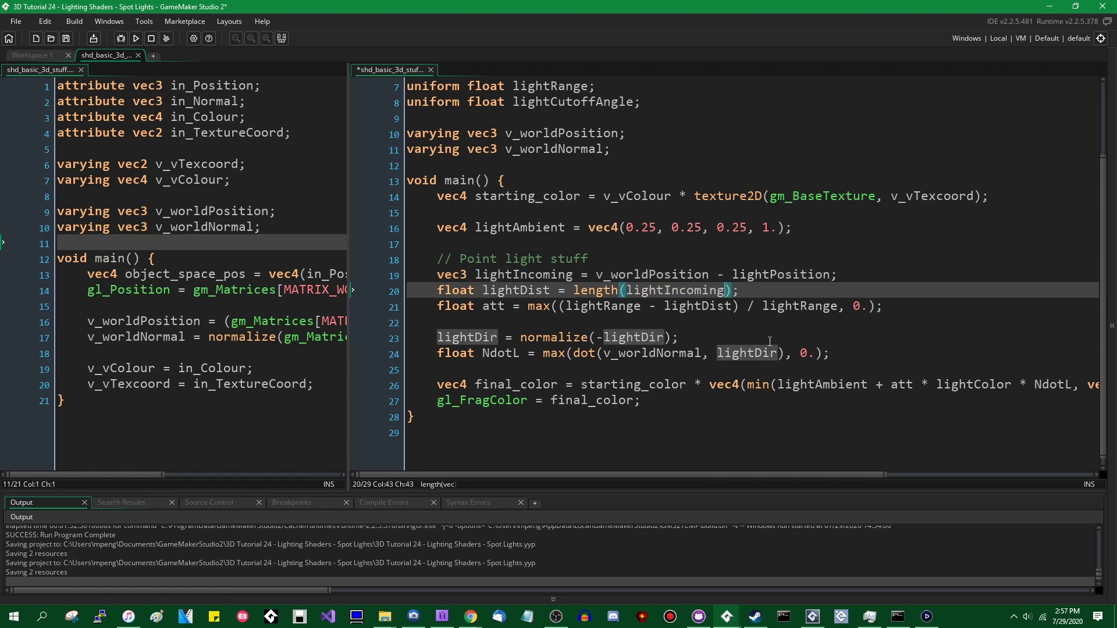
{"action": "double_click", "coordinate": [755, 353]}
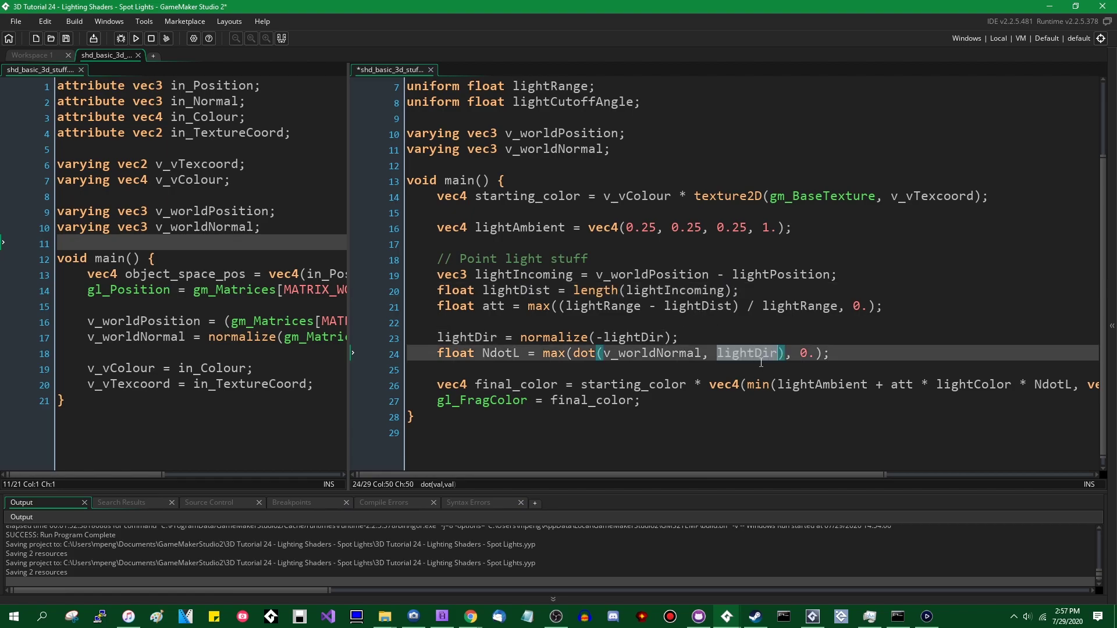
{"action": "type", "text": "lightIncoming"}
{"action": "double_click", "coordinate": [634, 337]}
{"action": "type", "text": "lightIncoming"}
{"action": "double_click", "coordinate": [465, 338]}
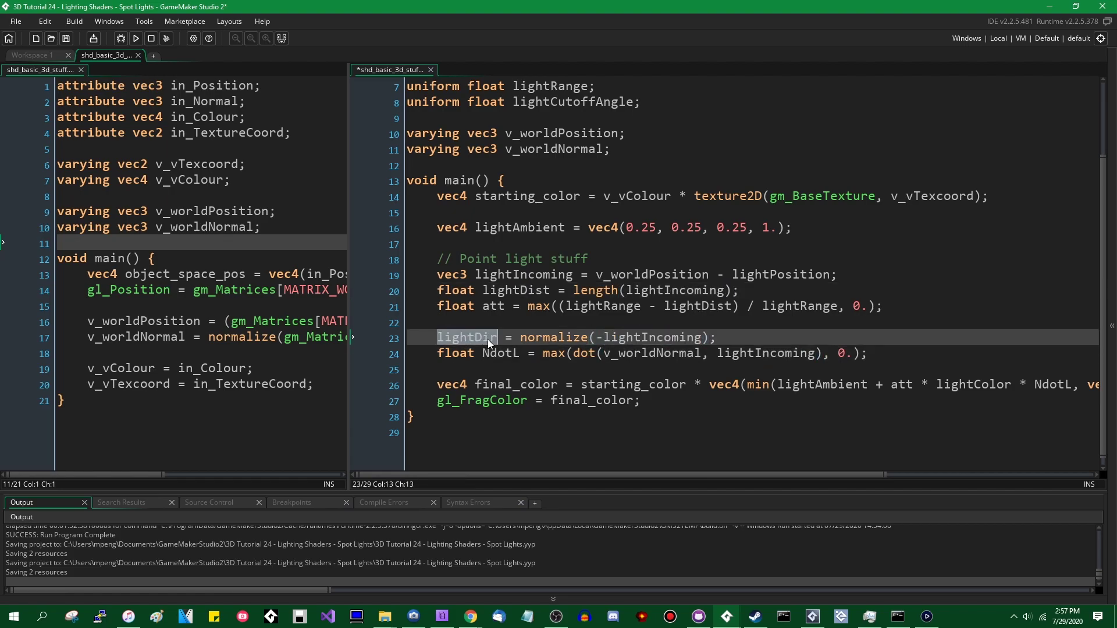
{"action": "type", "text": "lightIncoming"}
{"action": "key", "text": "ctrl+s"}
{"action": "left_click", "coordinate": [657, 323]}
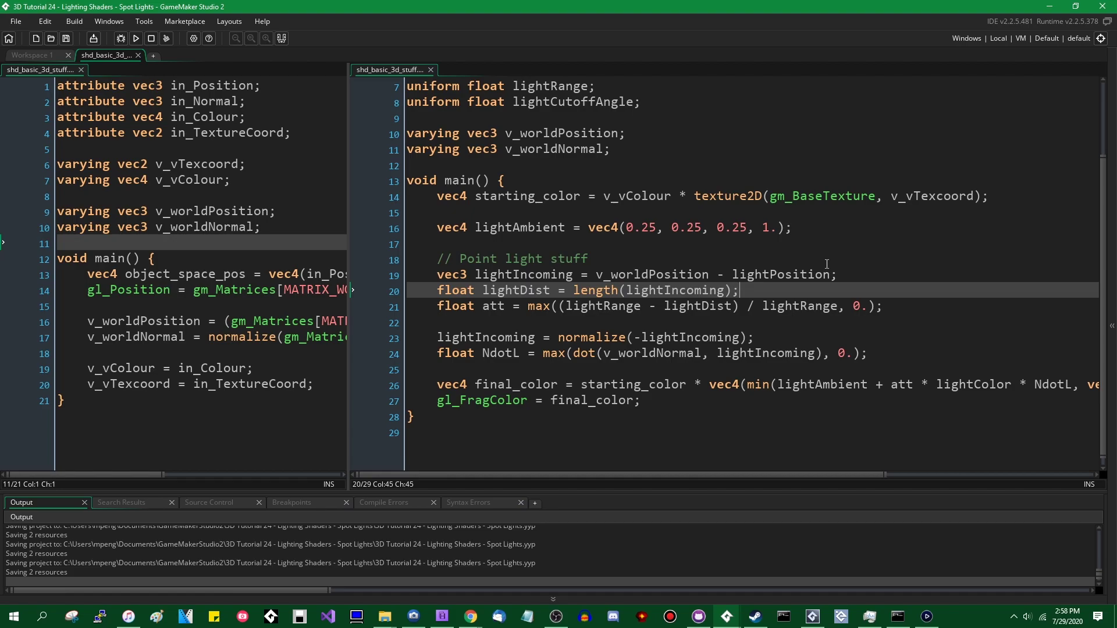
- Move the float att attenuation line from after lightDist to below NdotL and save
{"action": "key", "text": "Return"}
{"action": "key", "text": "Up"}
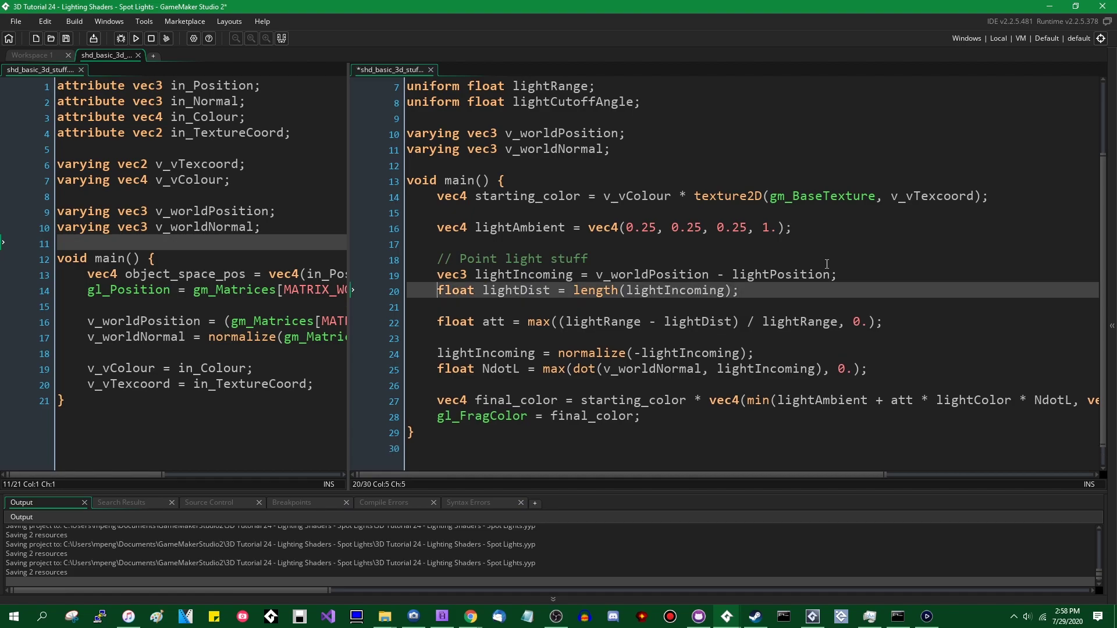
{"action": "key", "text": "Down"}
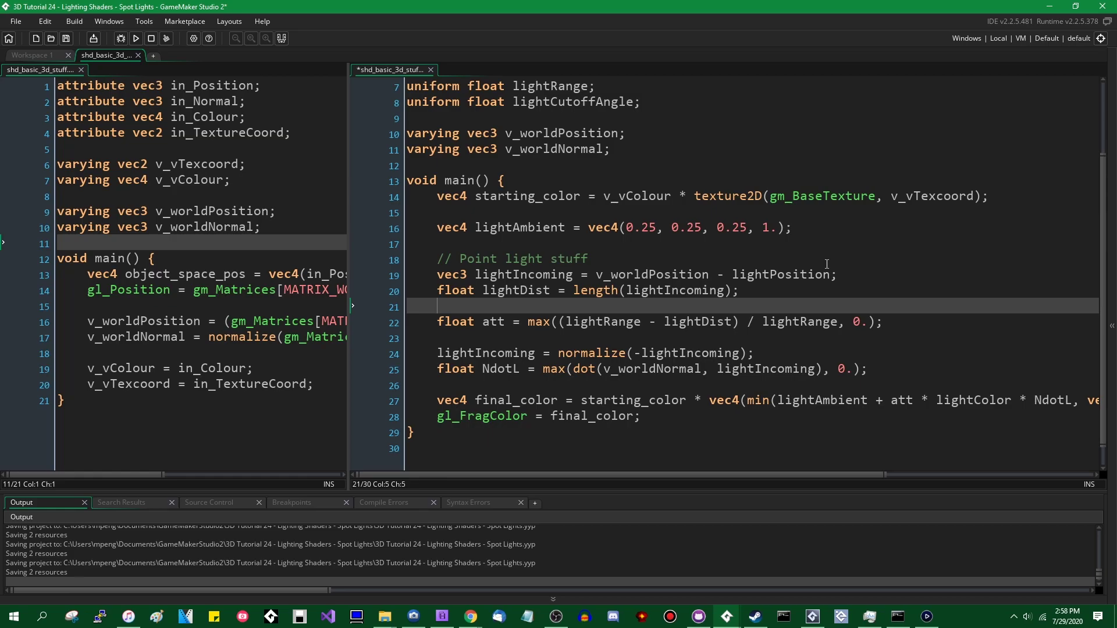
{"action": "key", "text": "Down"}
{"action": "key", "text": "End"}
{"action": "key", "text": "shift+Home"}
{"action": "key", "text": "ctrl+c"}
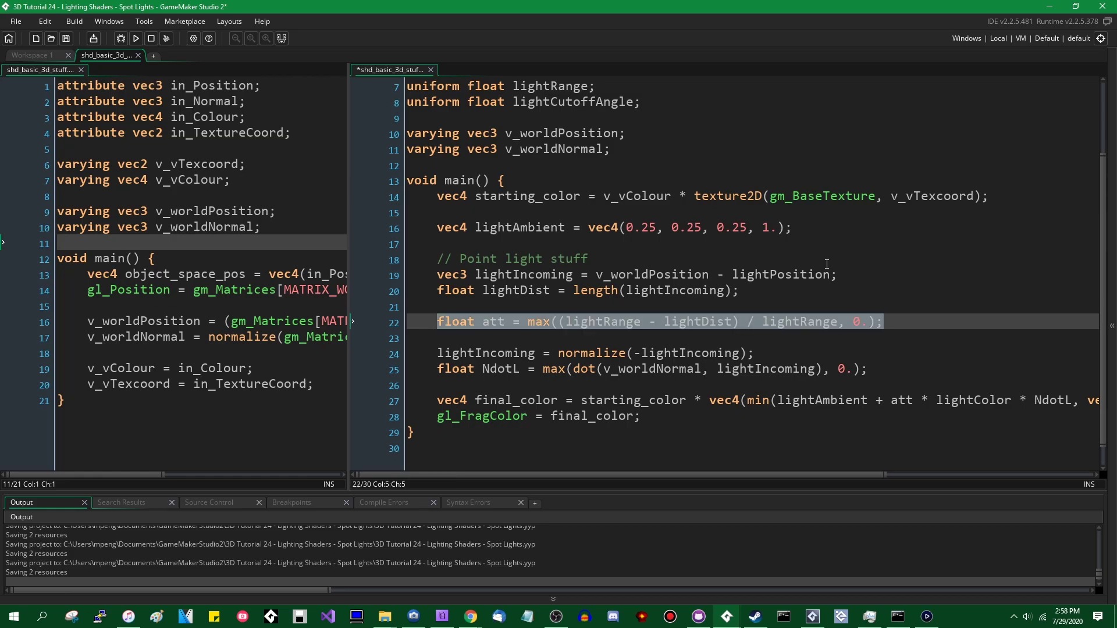
{"action": "key", "text": "BackSpace"}
{"action": "key", "text": "BackSpace"}
{"action": "key", "text": "BackSpace"}
{"action": "key", "text": "BackSpace"}
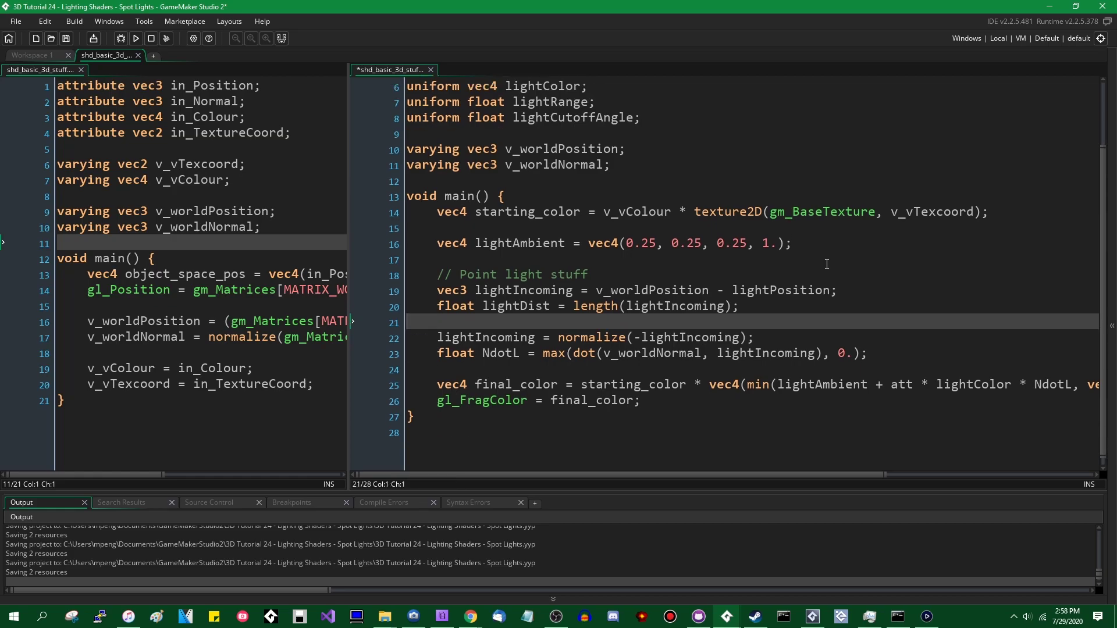
{"action": "key", "text": "Delete"}
{"action": "key", "text": "Down"}
{"action": "key", "text": "End"}
{"action": "key", "text": "Return"}
{"action": "key", "text": "Return"}
{"action": "key", "text": "ctrl+v"}
{"action": "key", "text": "ctrl+s"}
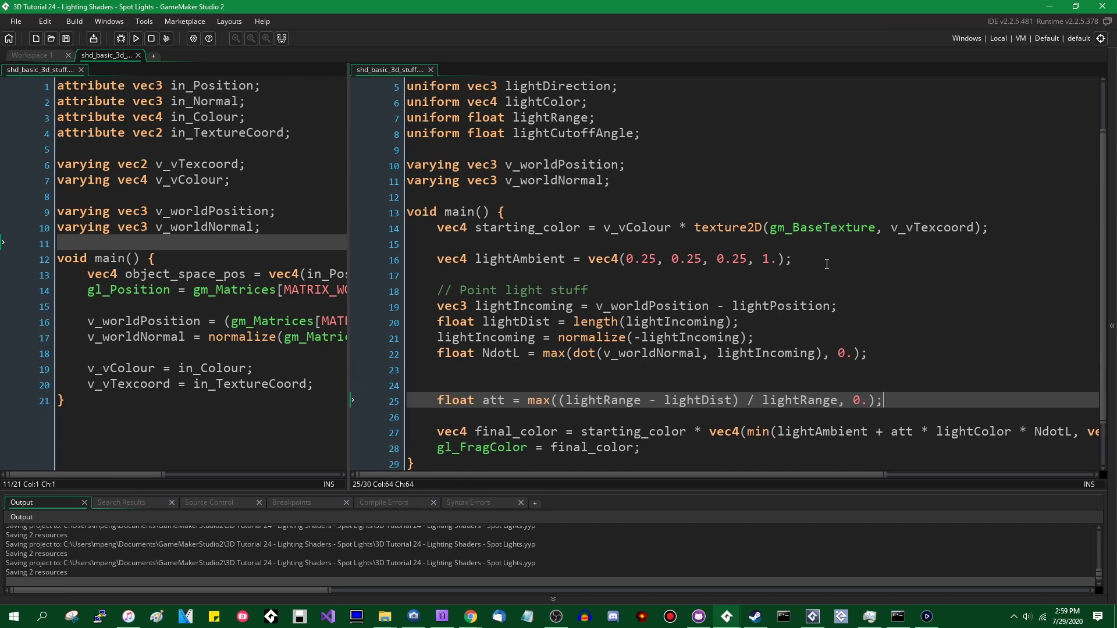
- Check the NdotL line's uses, then insert two blank lines after it on line 22
{"action": "left_click", "coordinate": [749, 326]}
{"action": "left_click", "coordinate": [826, 343]}
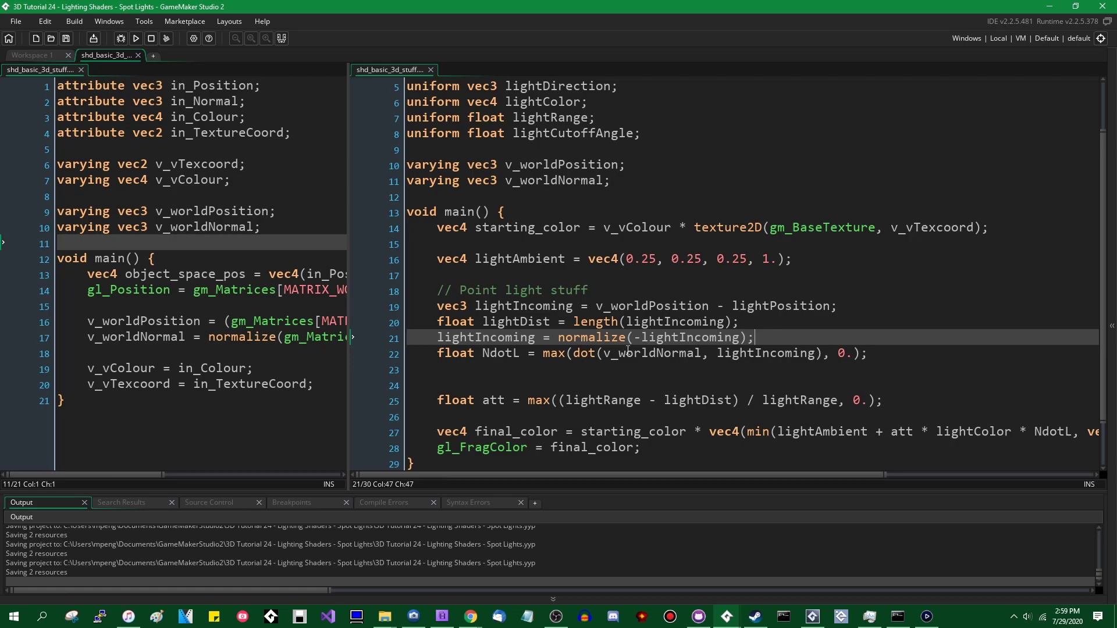
{"action": "double_click", "coordinate": [502, 354]}
{"action": "scroll", "coordinate": [607, 364], "scroll_direction": "down", "scroll_amount": 1}
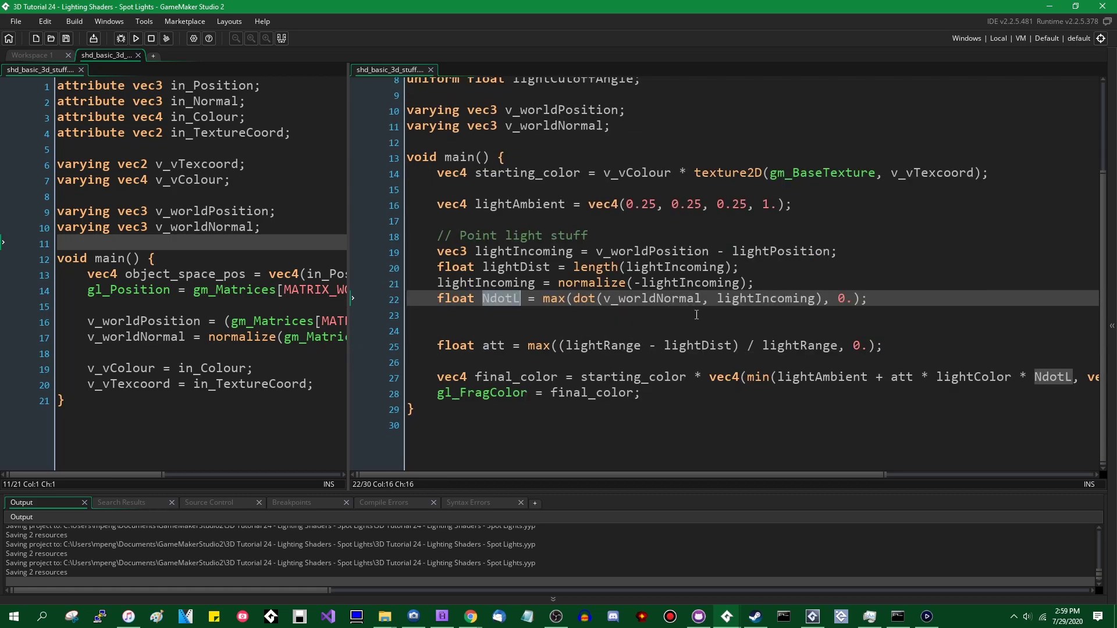
{"action": "scroll", "coordinate": [696, 315], "scroll_direction": "up", "scroll_amount": 1}
{"action": "double_click", "coordinate": [765, 306]}
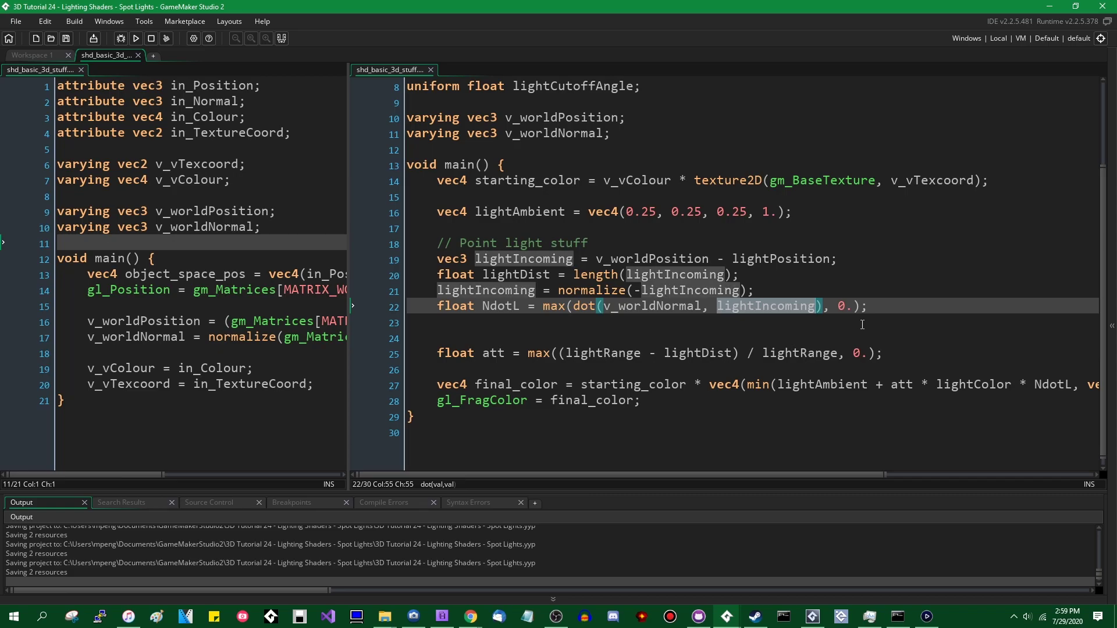
{"action": "key", "text": "ctrl+Left"}
{"action": "key", "text": "ctrl+Left"}
{"action": "key", "text": "ctrl+Left"}
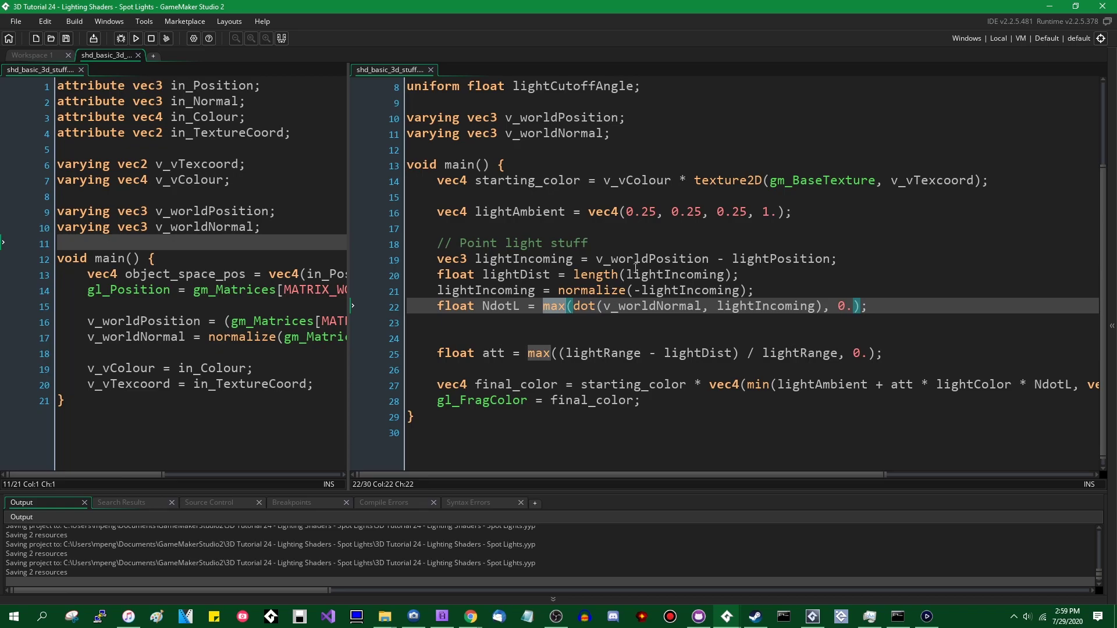
{"action": "key", "text": "End"}
{"action": "scroll", "coordinate": [862, 306], "scroll_direction": "down", "scroll_amount": 1}
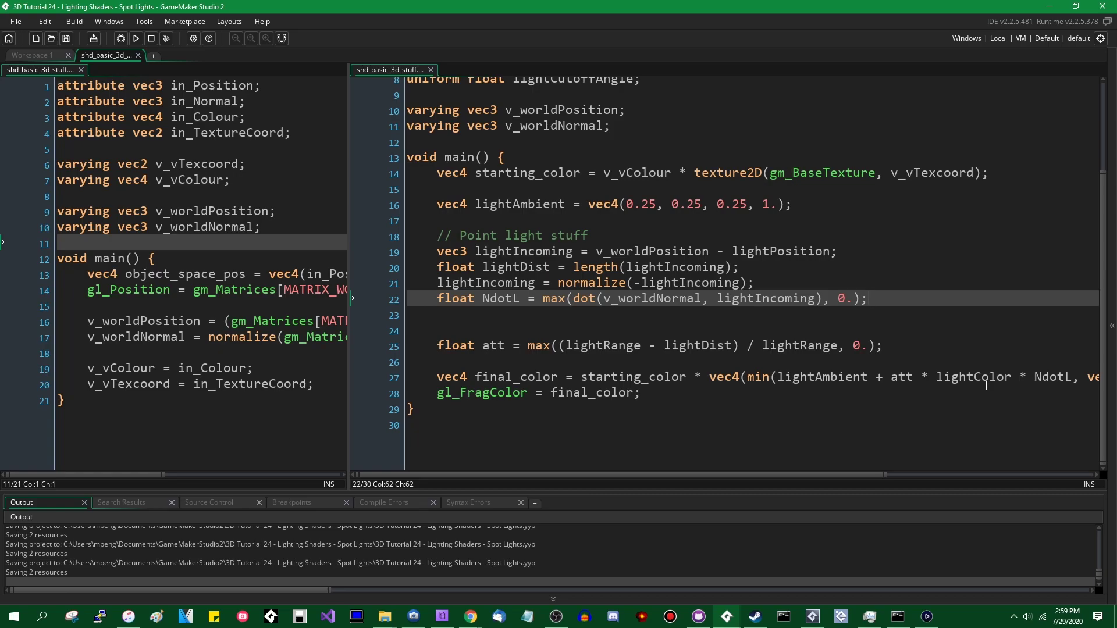
{"action": "key", "text": "Return"}
{"action": "key", "text": "Return"}
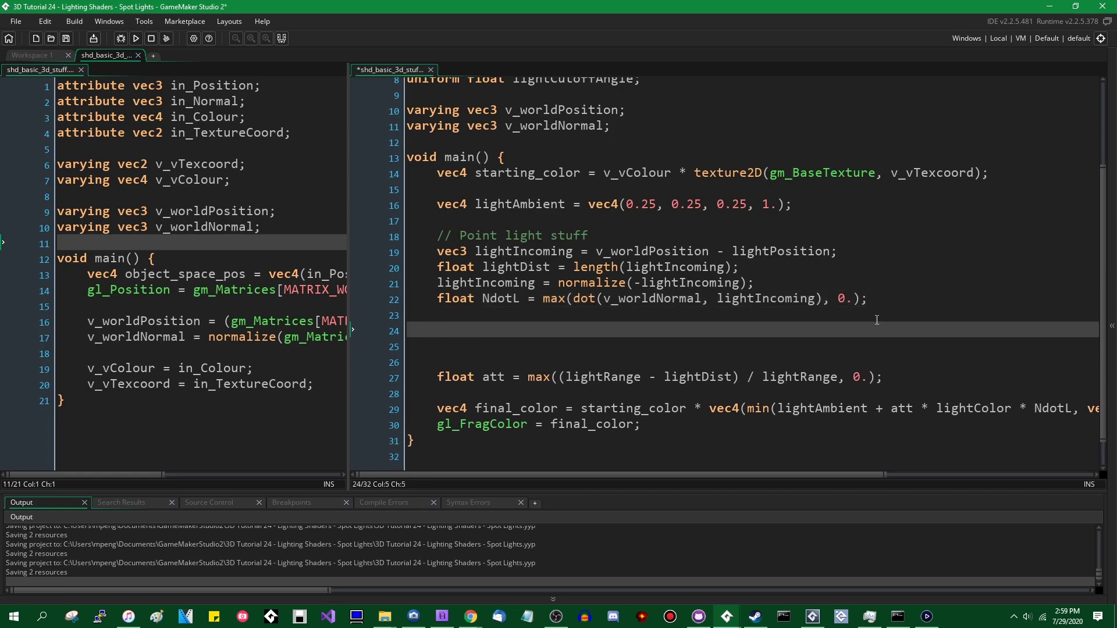
- Type 'float' on line 24 and add '#define vec1 float' below the uniforms, then save
{"action": "scroll", "coordinate": [877, 320], "scroll_direction": "down", "scroll_amount": 1}
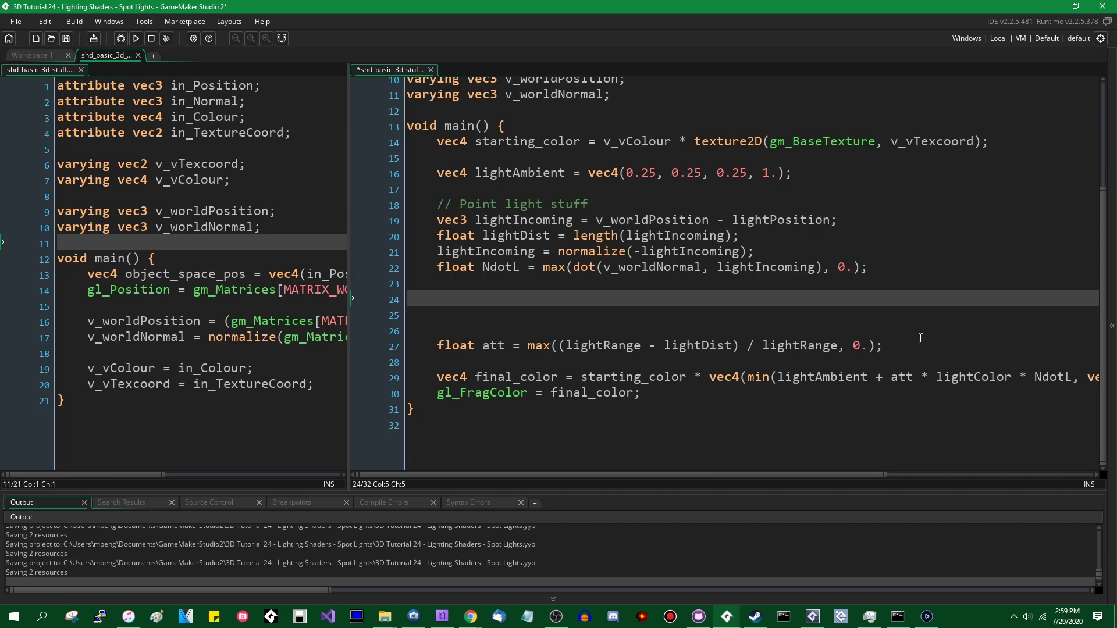
{"action": "type", "text": "float"}
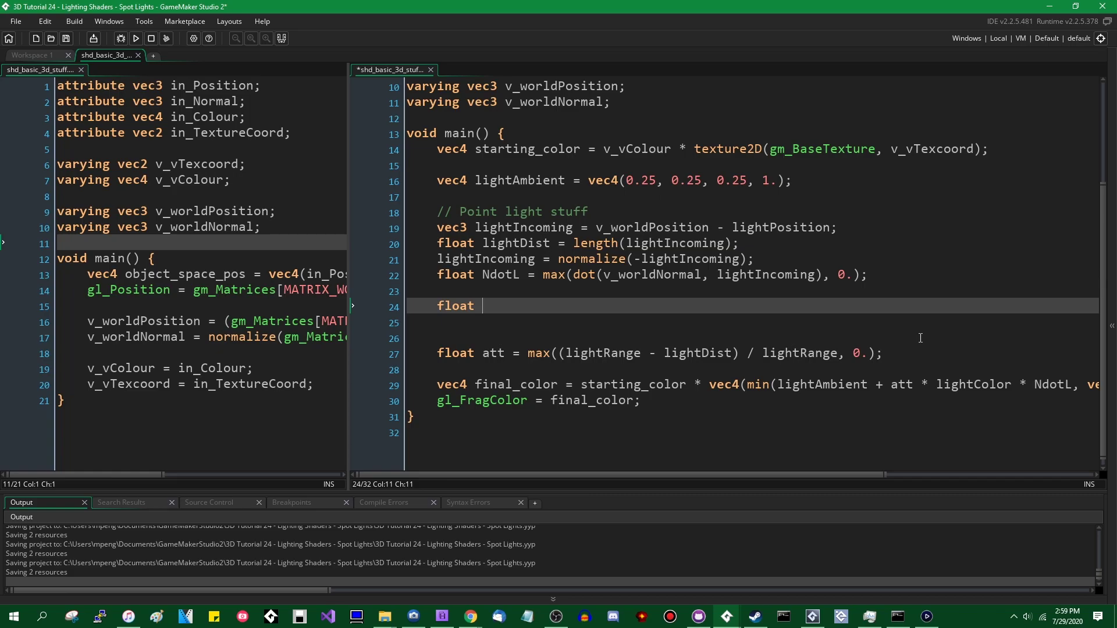
{"action": "scroll", "coordinate": [468, 222], "scroll_direction": "up", "scroll_amount": 3}
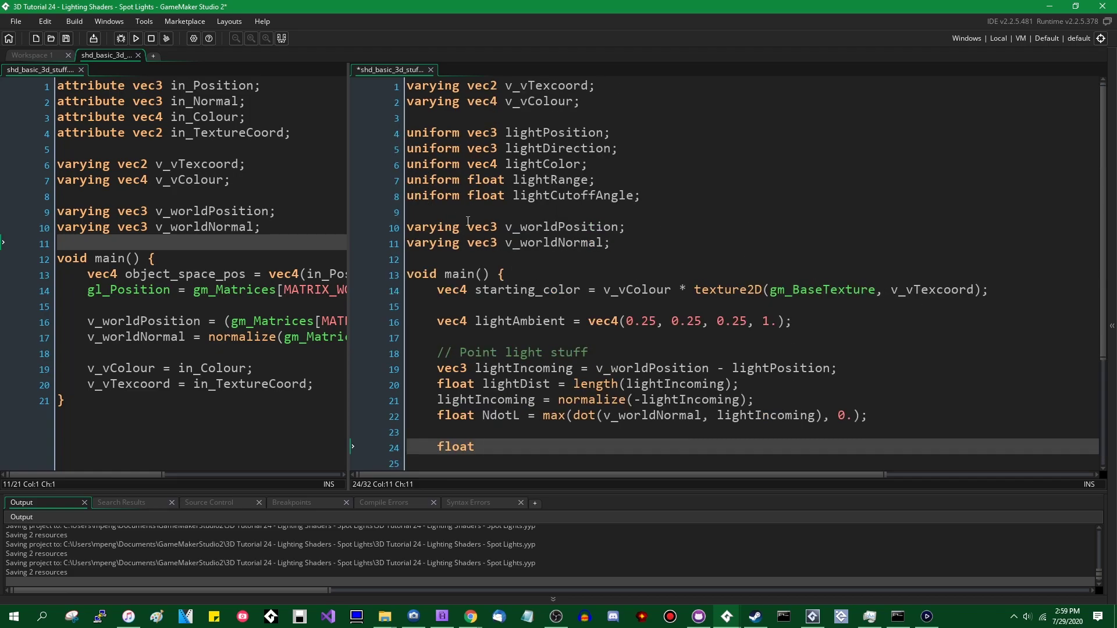
{"action": "left_click", "coordinate": [718, 207]}
{"action": "key", "text": "Return"}
{"action": "key", "text": "Return"}
{"action": "key", "text": "Up"}
{"action": "type", "text": "#define "}
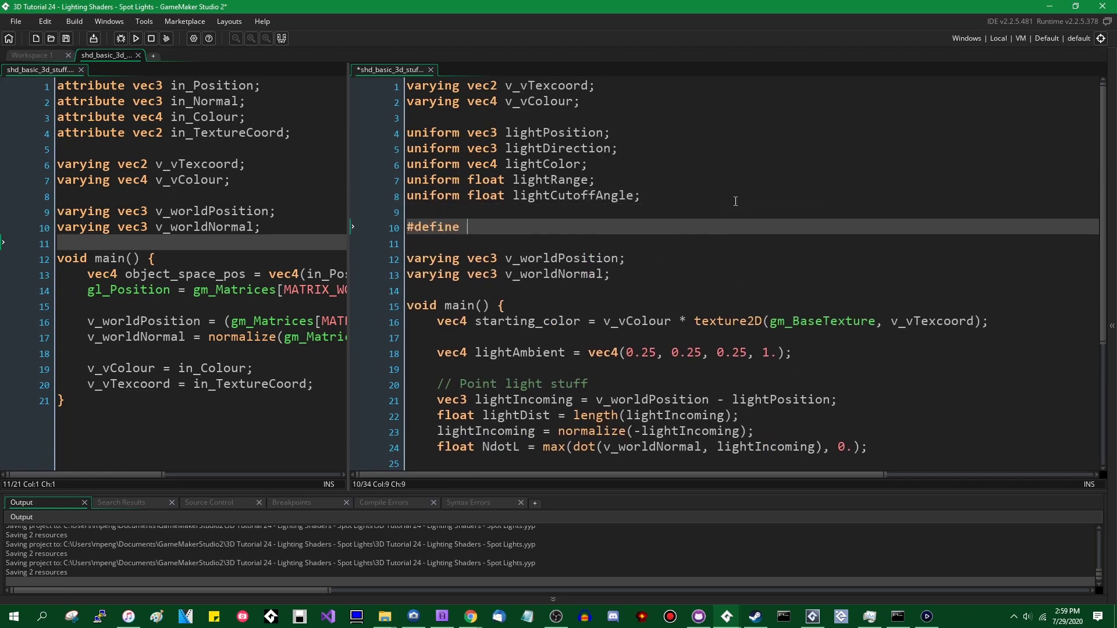
{"action": "type", "text": "vec1 f"}
{"action": "type", "text": "loat"}
{"action": "key", "text": "ctrl+s"}
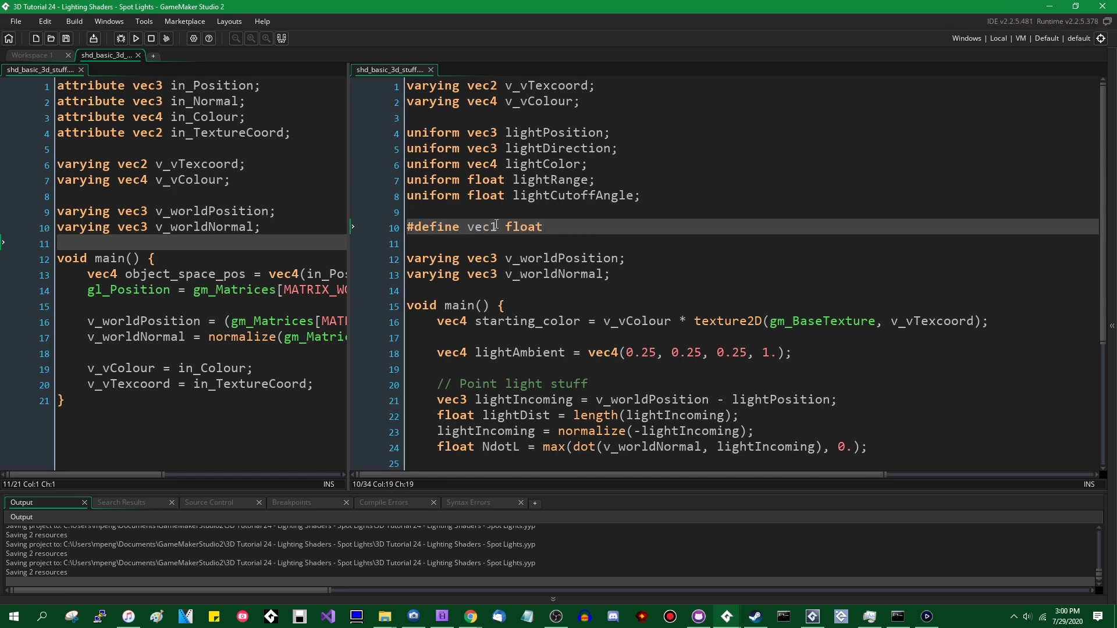
- Delete the vec1 define line and return to the unfinished float line
{"action": "left_click", "coordinate": [480, 227]}
{"action": "scroll", "coordinate": [481, 227], "scroll_direction": "down", "scroll_amount": 3}
{"action": "scroll", "coordinate": [620, 330], "scroll_direction": "down", "scroll_amount": 1}
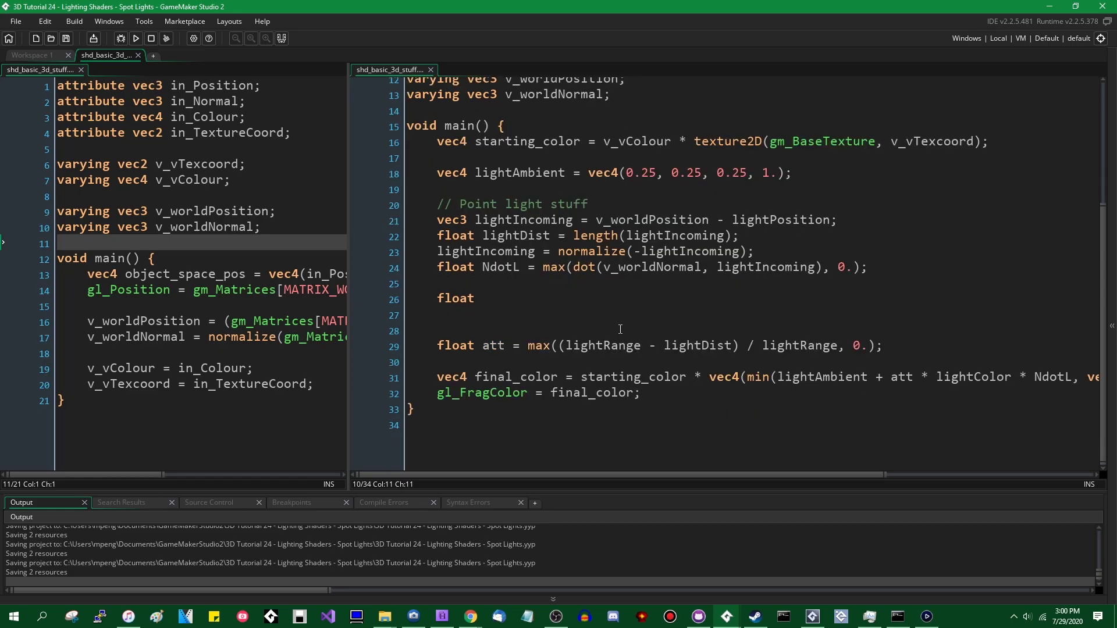
{"action": "scroll", "coordinate": [621, 338], "scroll_direction": "up", "scroll_amount": 3}
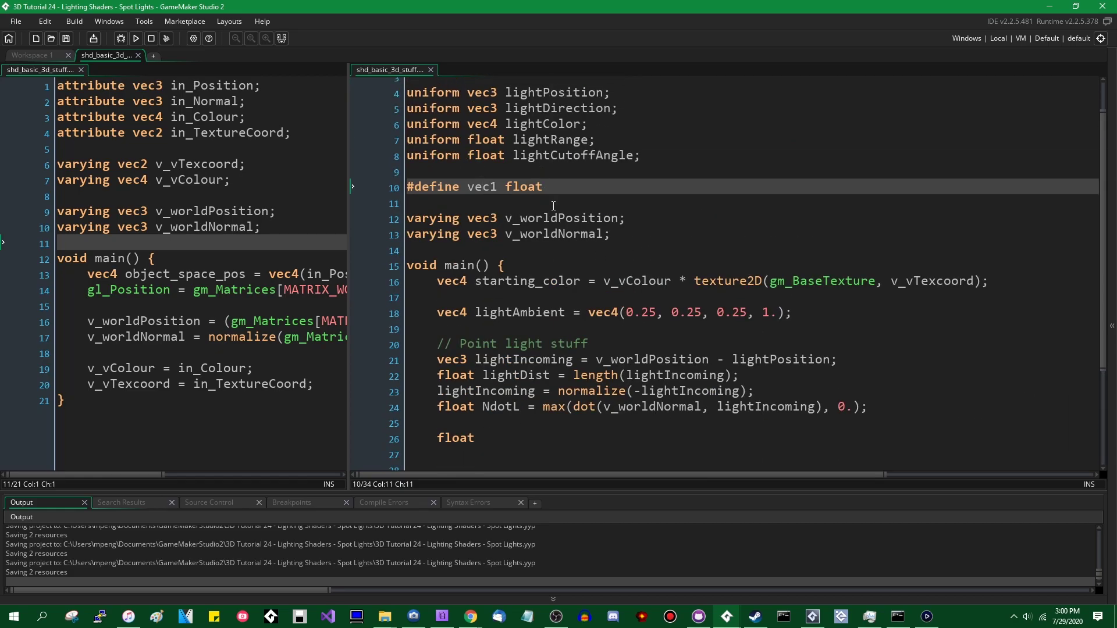
{"action": "left_click_drag", "start_coordinate": [553, 205], "coordinate": [407, 187]}
{"action": "key", "text": "BackSpace"}
{"action": "key", "text": "BackSpace"}
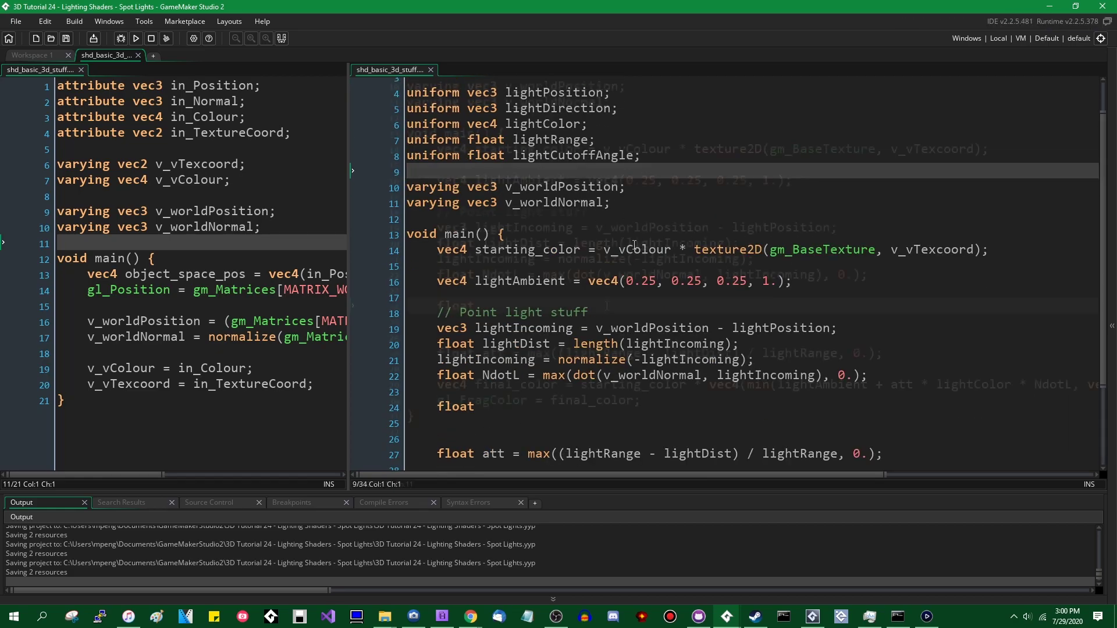
{"action": "scroll", "coordinate": [607, 306], "scroll_direction": "down", "scroll_amount": 2}
{"action": "left_click", "coordinate": [607, 306]}
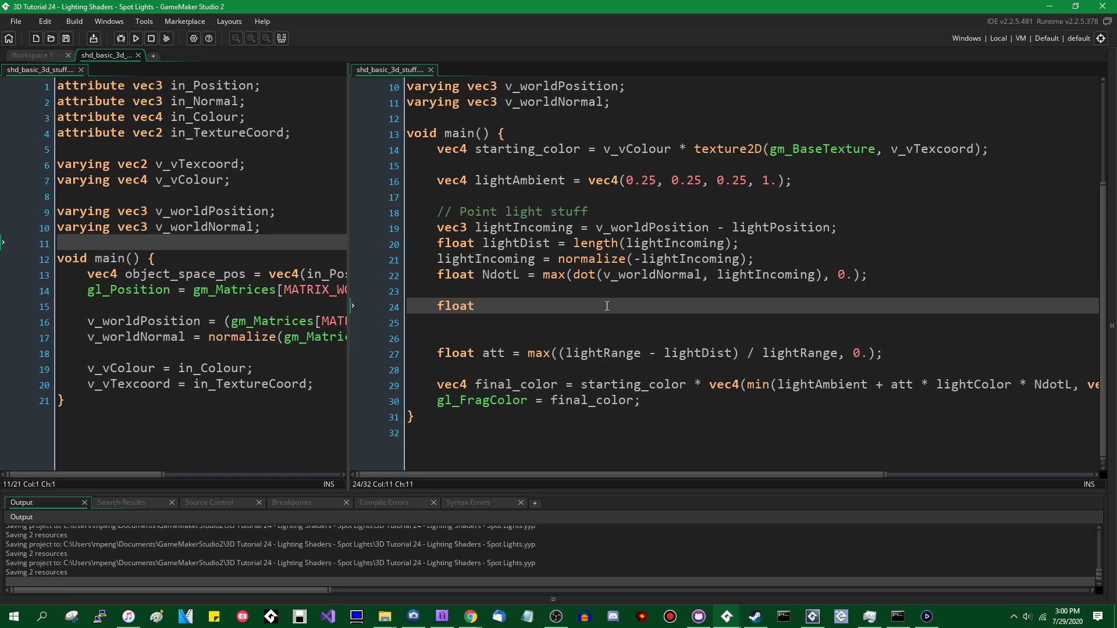
- Complete line 24 as 'float coneAngle = dot(lightIncoming, normalize(lightDirection));' and save
{"action": "type", "text": "coneAng"}
{"action": "type", "text": "le = dot"}
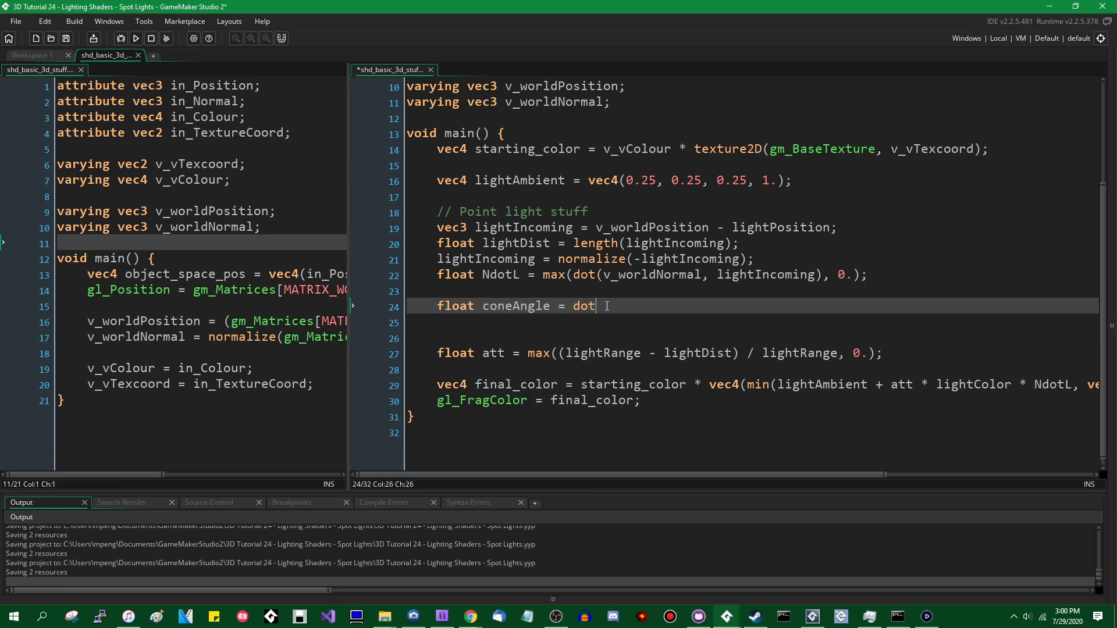
{"action": "type", "text": "(lightIncoming, "}
{"action": "type", "text": "nor"}
{"action": "type", "text": "malize(light"}
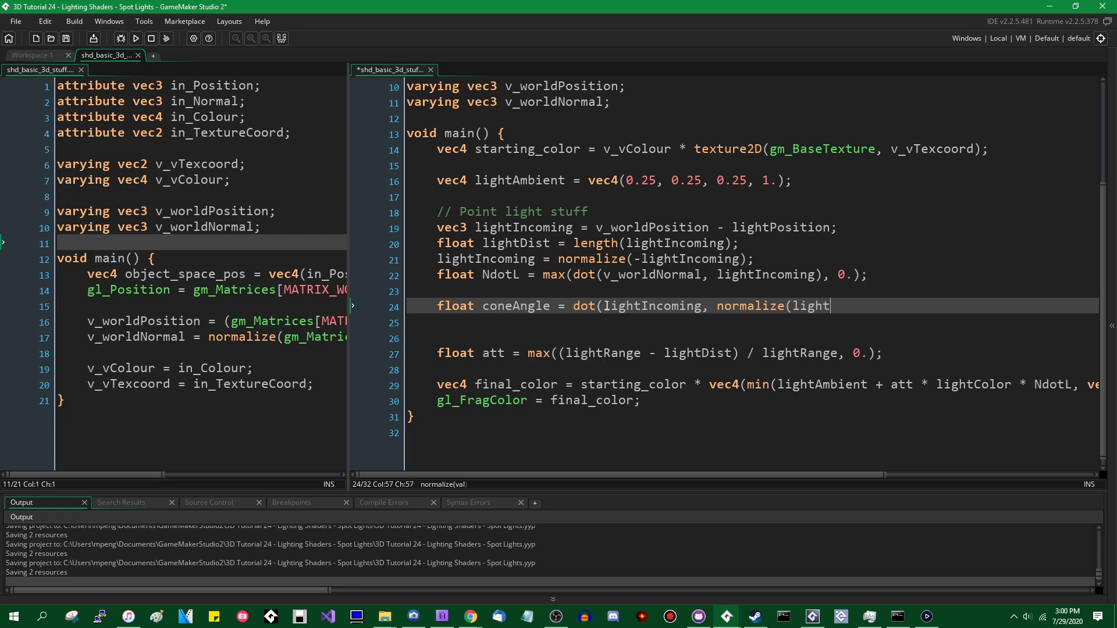
{"action": "type", "text": "Direction))"}
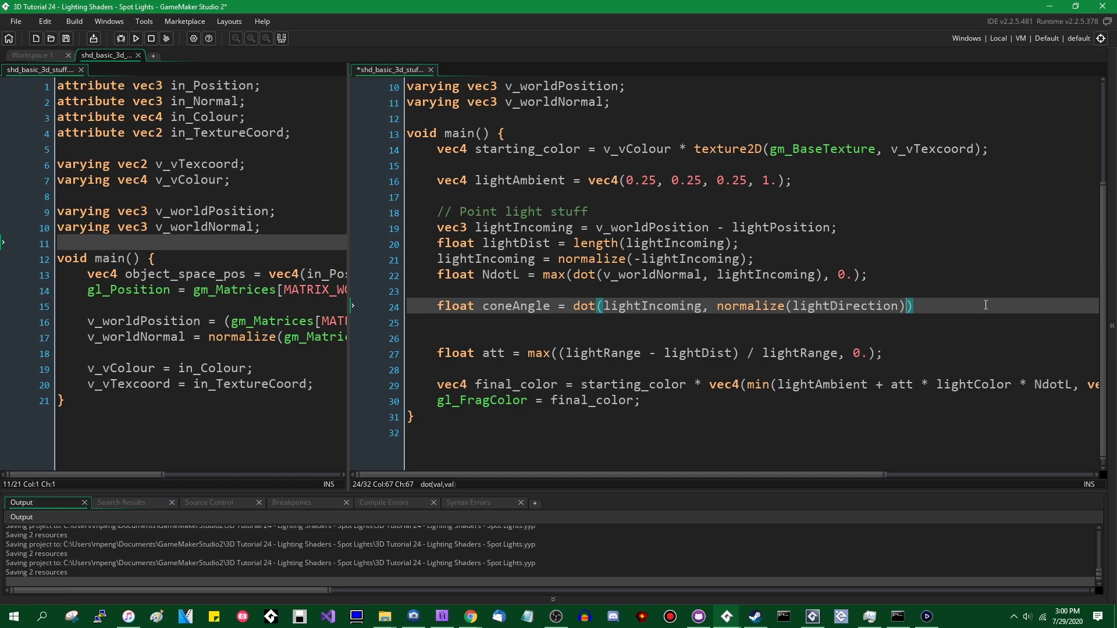
{"action": "type", "text": ");"}
{"action": "key", "text": "ctrl+s"}
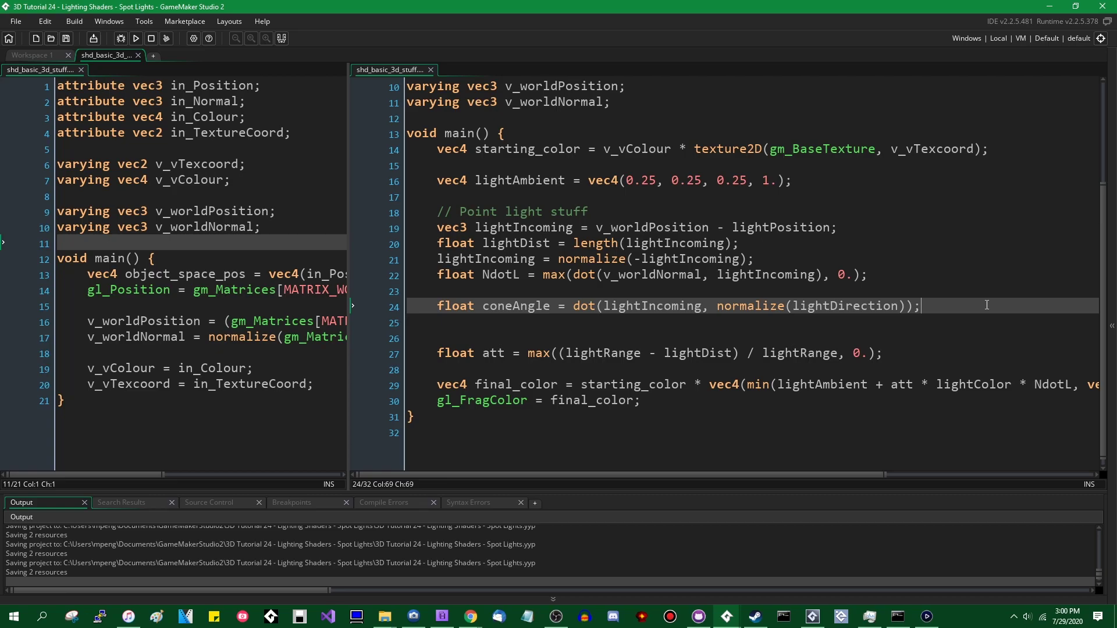
- Negate normalize(lightDirection) in the coneAngle line
{"action": "left_click", "coordinate": [717, 306]}
{"action": "type", "text": "-"}
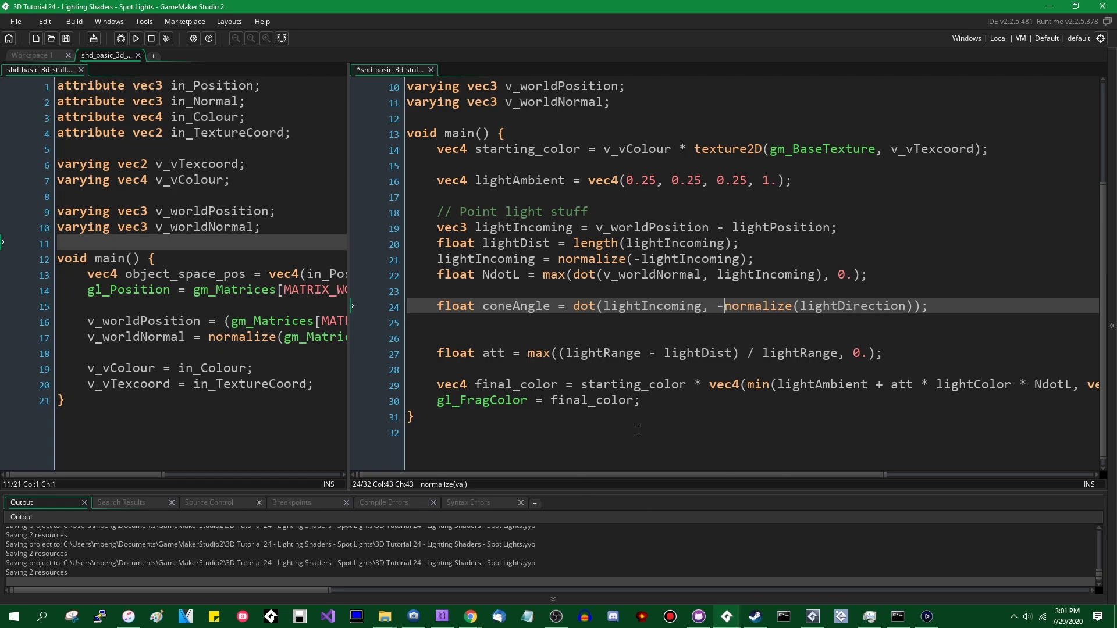
{"action": "key", "text": "ctrl+Left"}
{"action": "key", "text": "Left"}
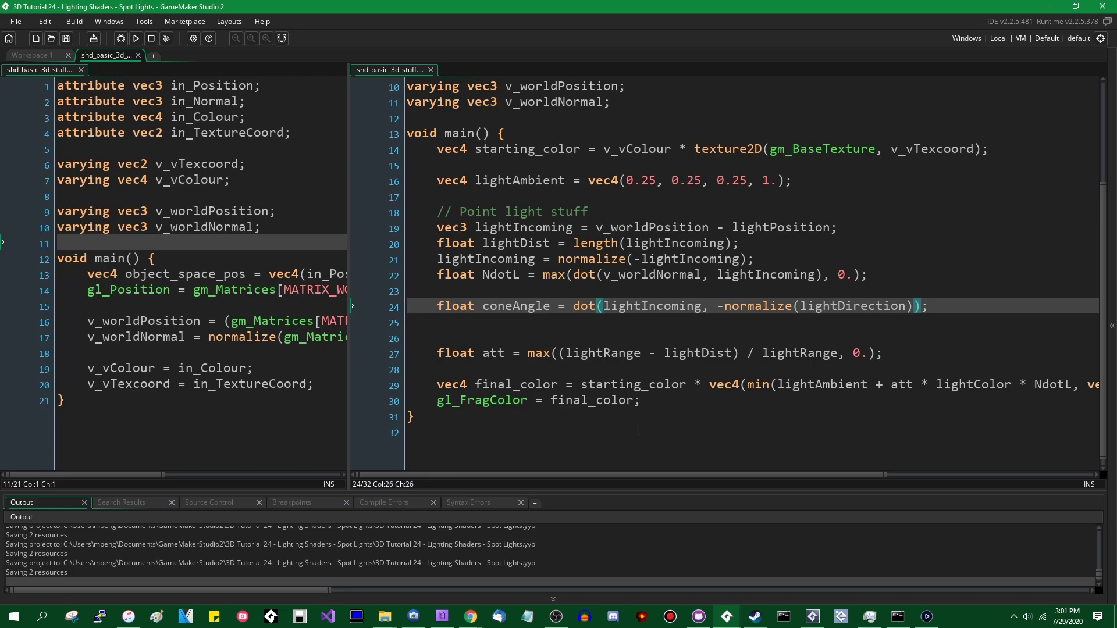
{"action": "key", "text": "Left"}
{"action": "key", "text": "Left"}
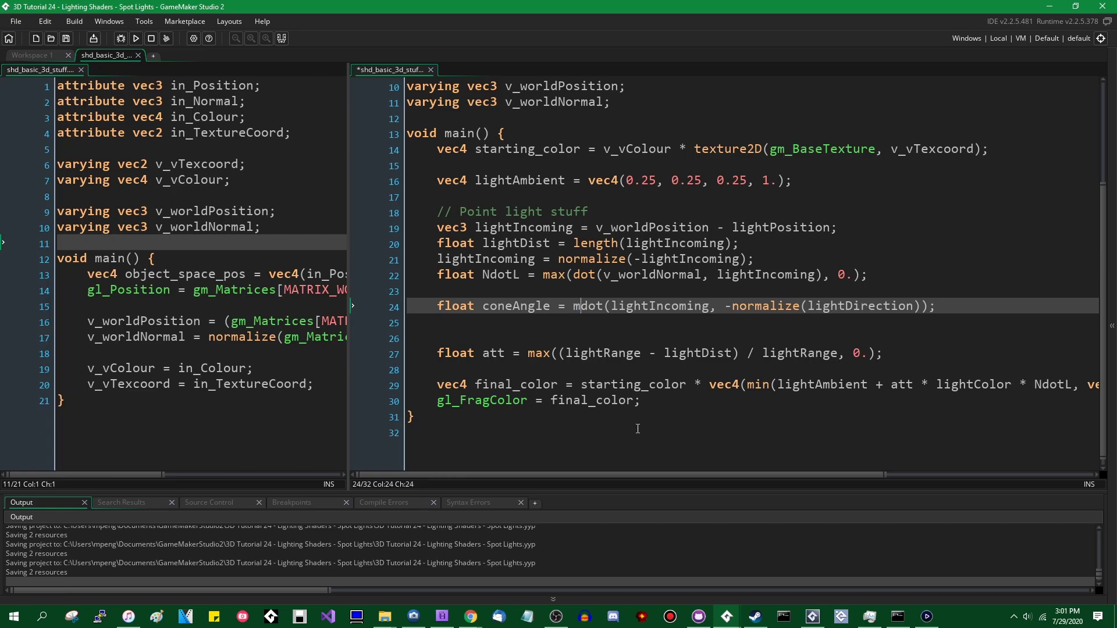
- Wrap the coneAngle dot product in max(..., 0.) and save
{"action": "type", "text": "max("}
{"action": "key", "text": "End"}
{"action": "key", "text": "Left"}
{"action": "type", "text": ", 0"}
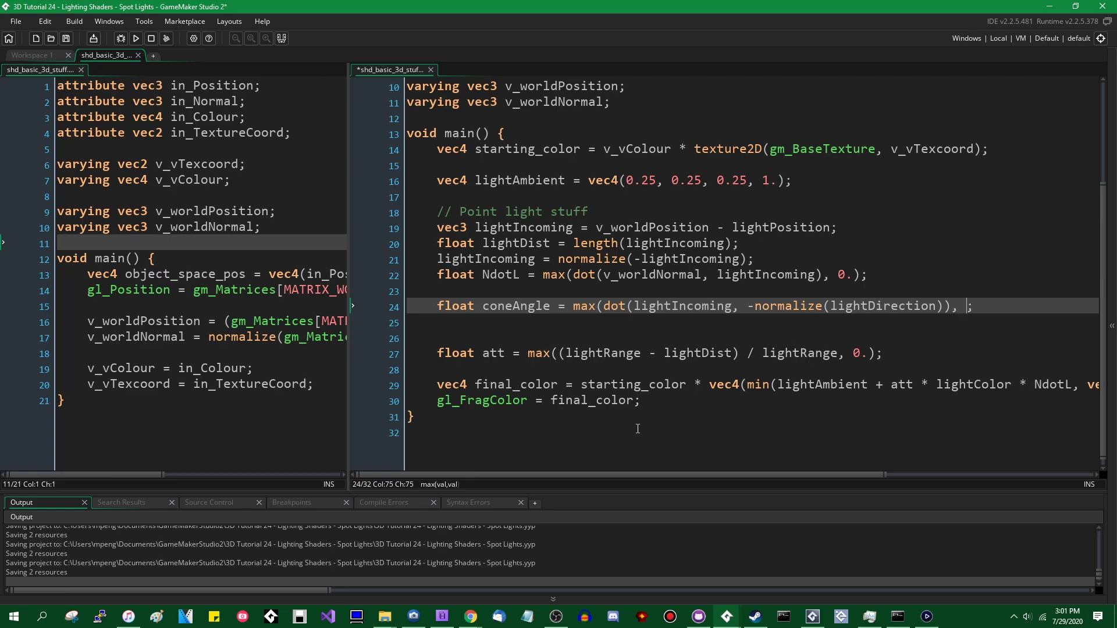
{"action": "type", "text": ".0"}
{"action": "key", "text": "ctrl+s"}
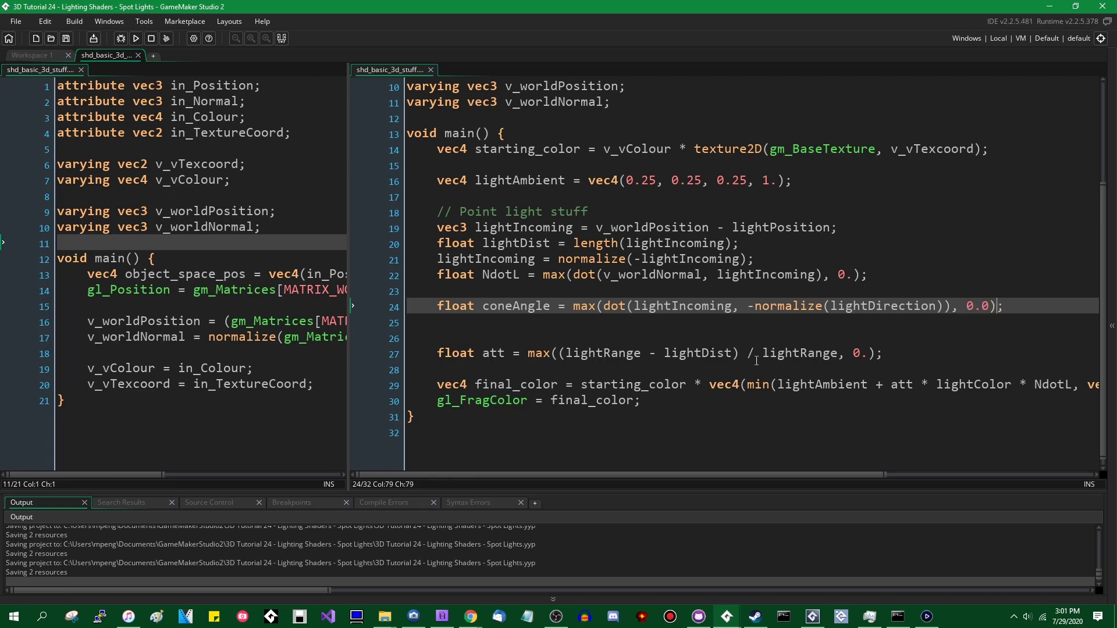
{"action": "left_click_drag", "start_coordinate": [604, 306], "coordinate": [954, 306]}
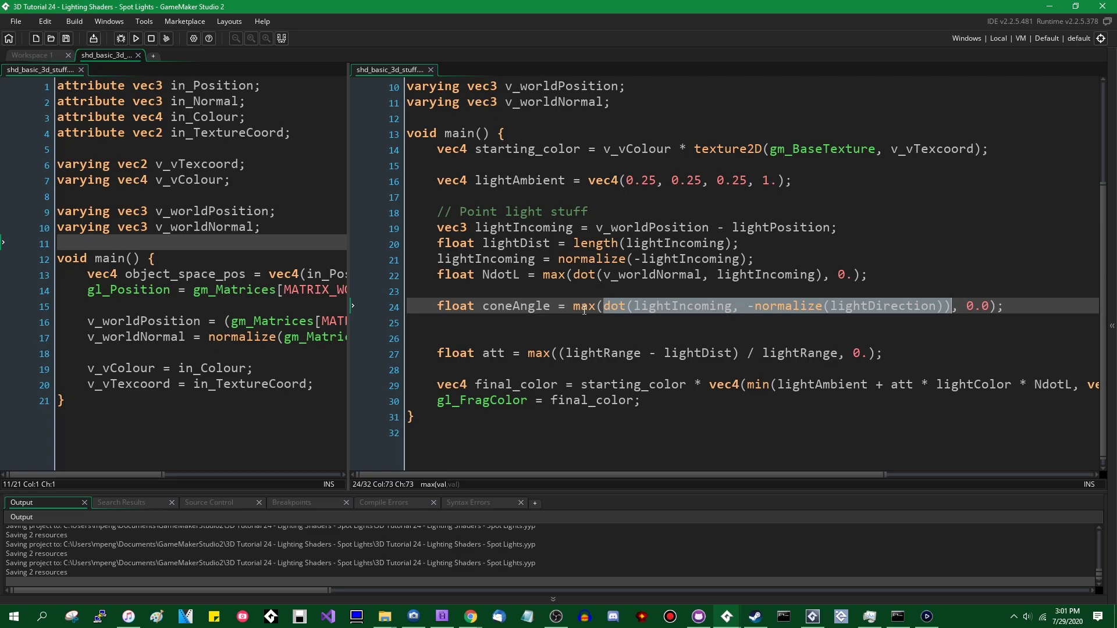
{"action": "type", "text": ", 0."}
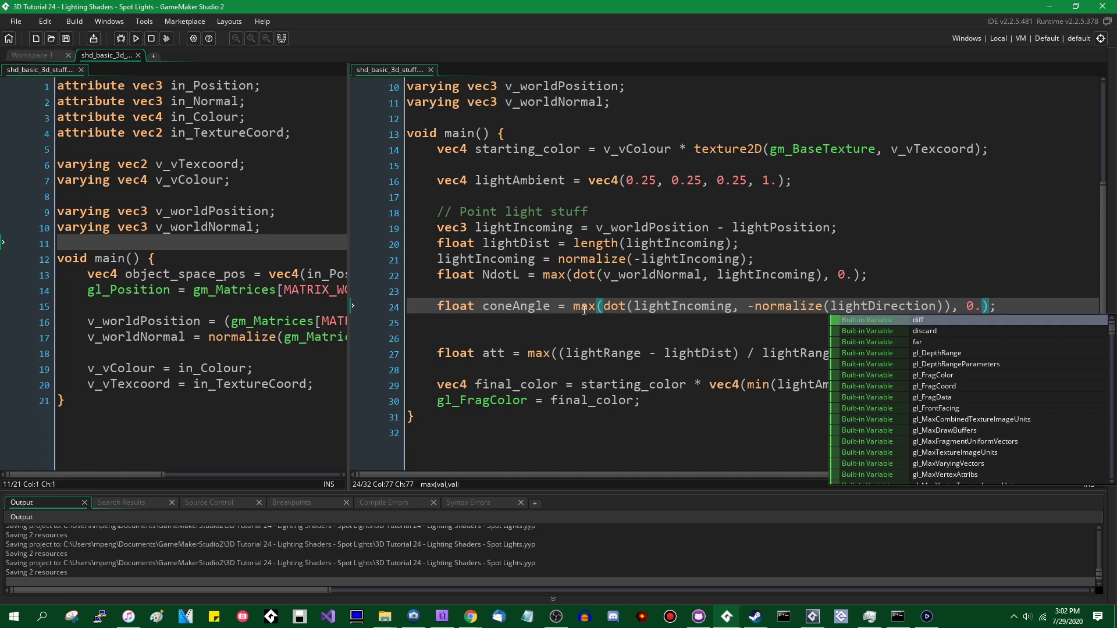
{"action": "key", "text": "End"}
- Add 'float att = 0.;' below the coneAngle line and save
{"action": "key", "text": "Return"}
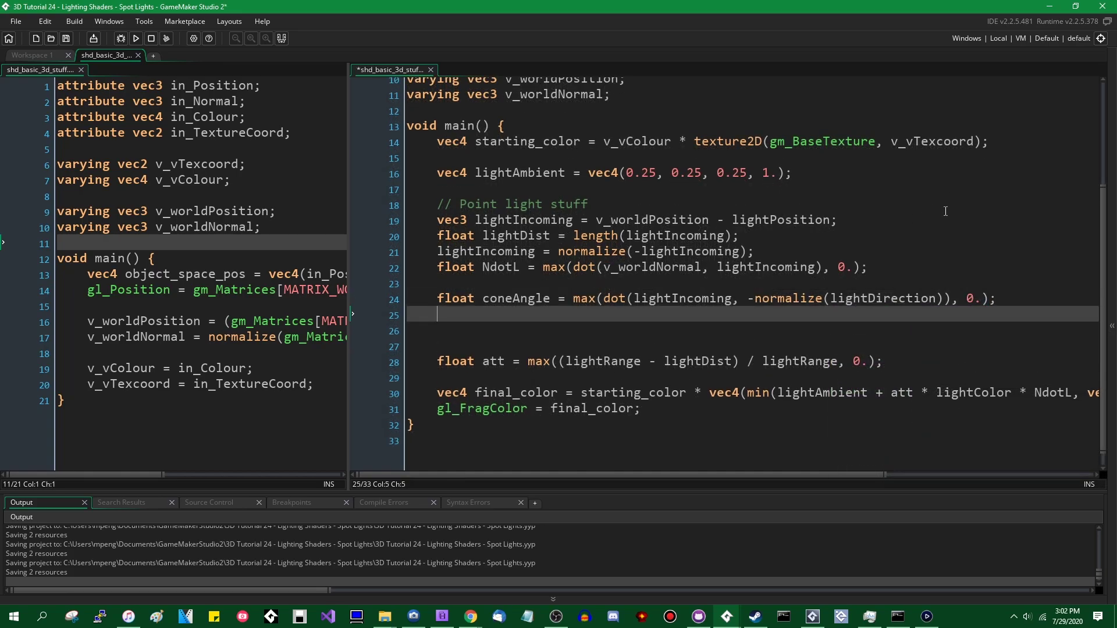
{"action": "type", "text": "float att = "}
{"action": "type", "text": "0."}
{"action": "type", "text": ";"}
{"action": "key", "text": "ctrl+s"}
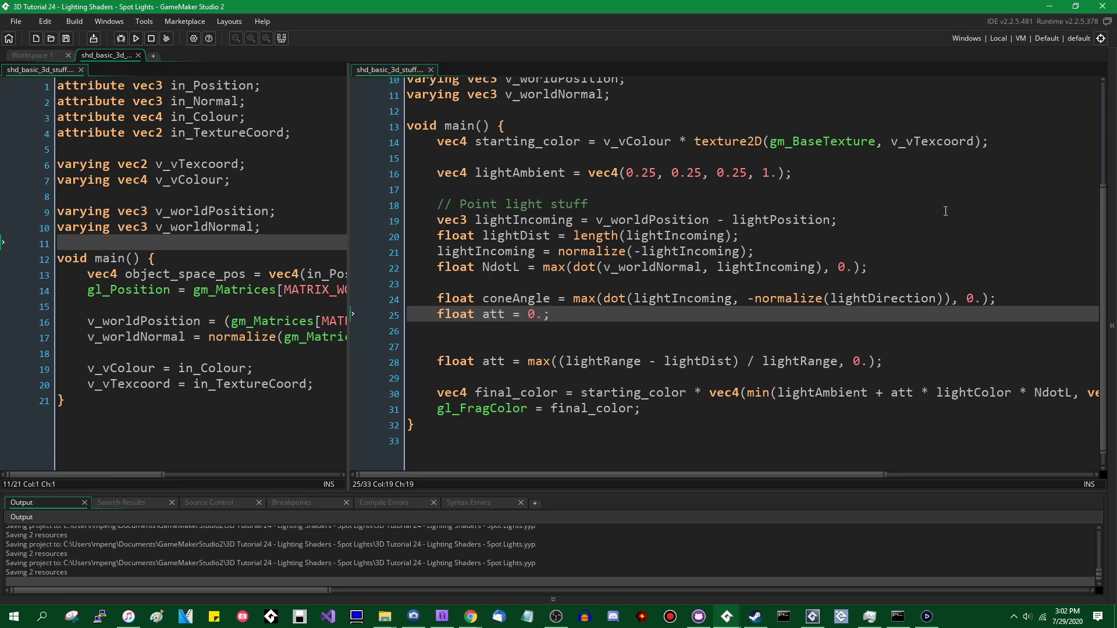
{"action": "type", "text": "0"}
{"action": "key", "text": "BackSpace"}
{"action": "key", "text": "ctrl+s"}
- Wrap the indented attenuation line in 'if (coneAngle > lightCutoffAngle) { }' and save
{"action": "key", "text": "Down"}
{"action": "key", "text": "Down"}
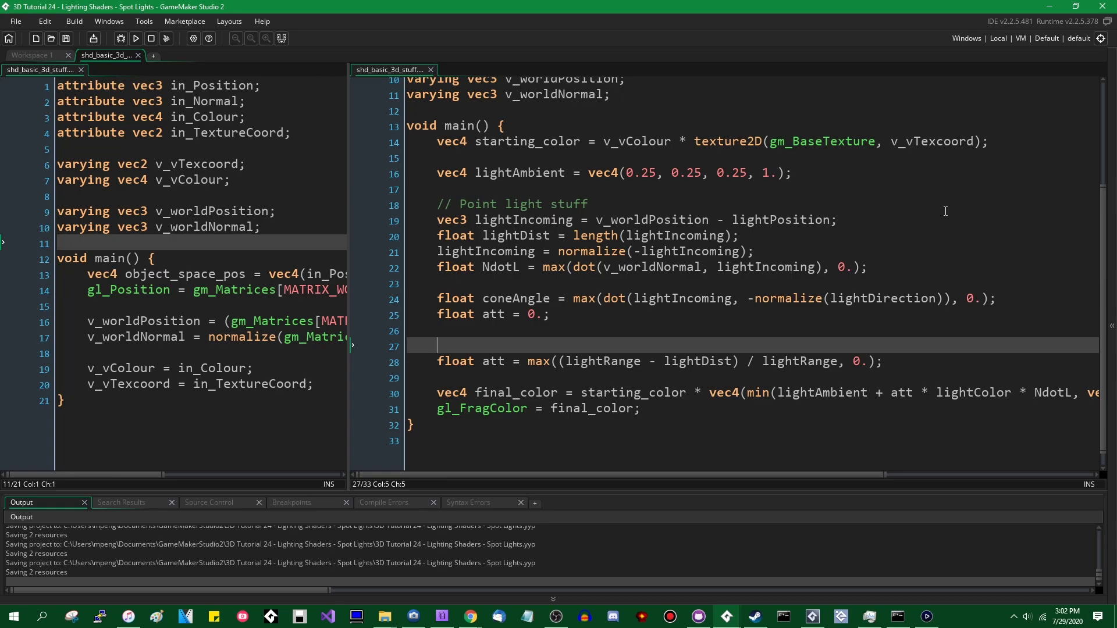
{"action": "type", "text": "if ("}
{"action": "type", "text": "c"}
{"action": "type", "text": "oneAn"}
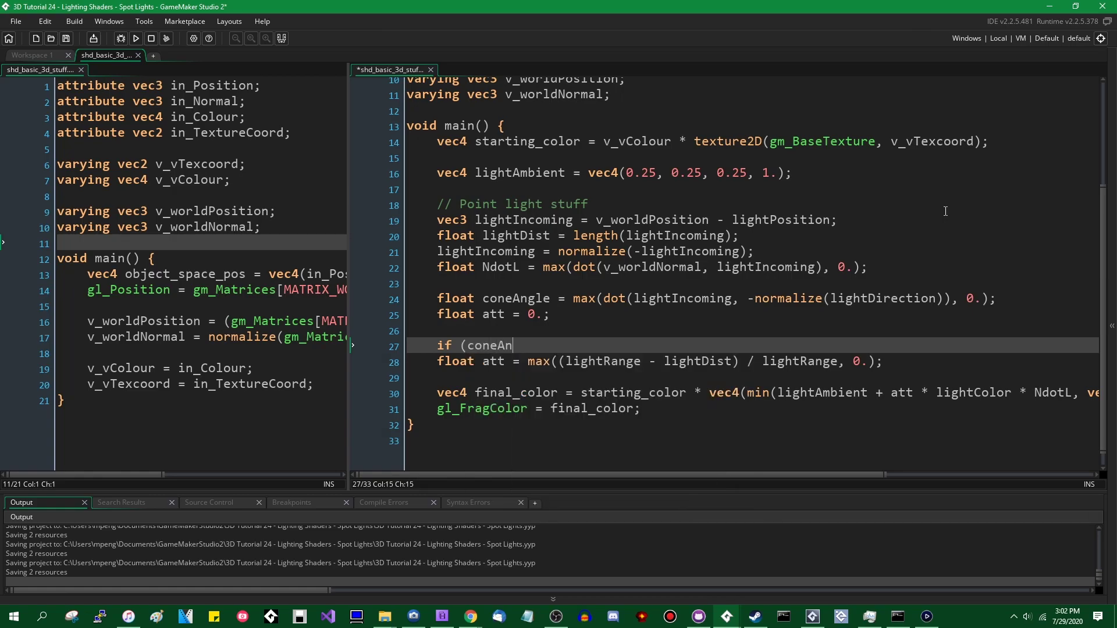
{"action": "type", "text": "gle > "}
{"action": "type", "text": "lightCutoffAngle()"}
{"action": "key", "text": "BackSpace"}
{"action": "key", "text": "BackSpace"}
{"action": "type", "text": ") {"}
{"action": "key", "text": "Down"}
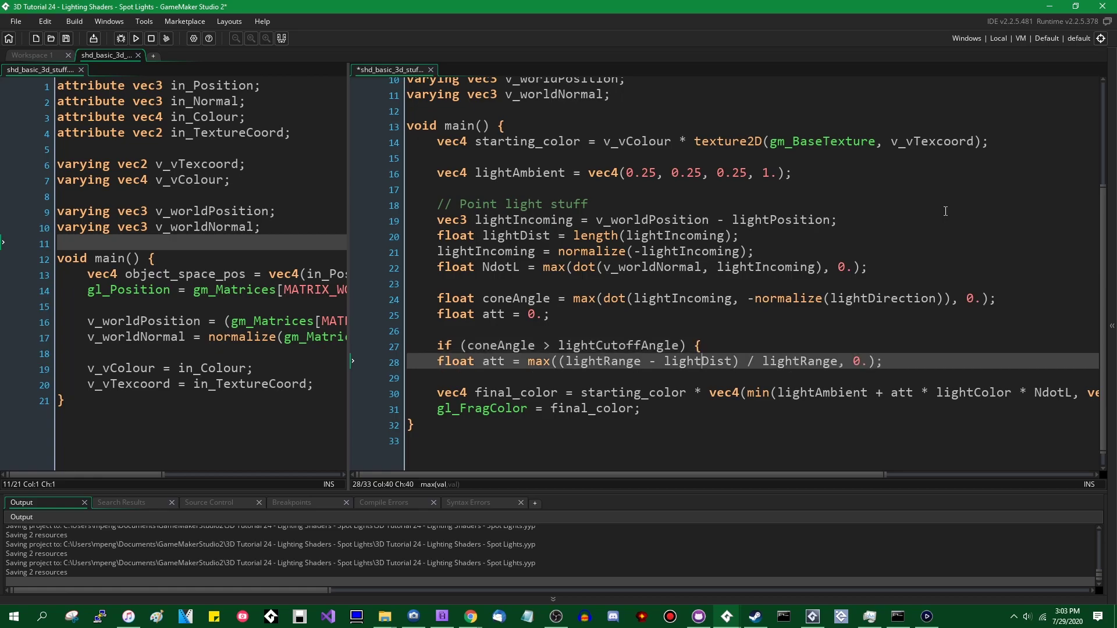
{"action": "key", "text": "End"}
{"action": "key", "text": "Return"}
{"action": "key", "text": "Up"}
{"action": "key", "text": "Down"}
{"action": "type", "text": "}"}
{"action": "key", "text": "Up"}
{"action": "key", "text": "Tab"}
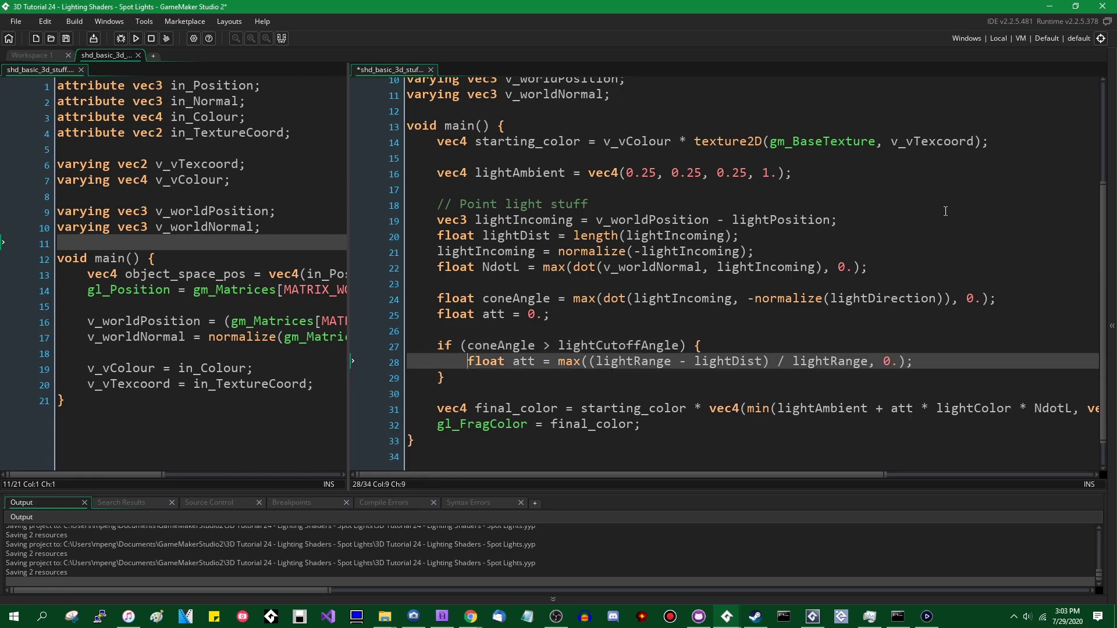
{"action": "key", "text": "ctrl+s"}
{"action": "left_click", "coordinate": [760, 389]}
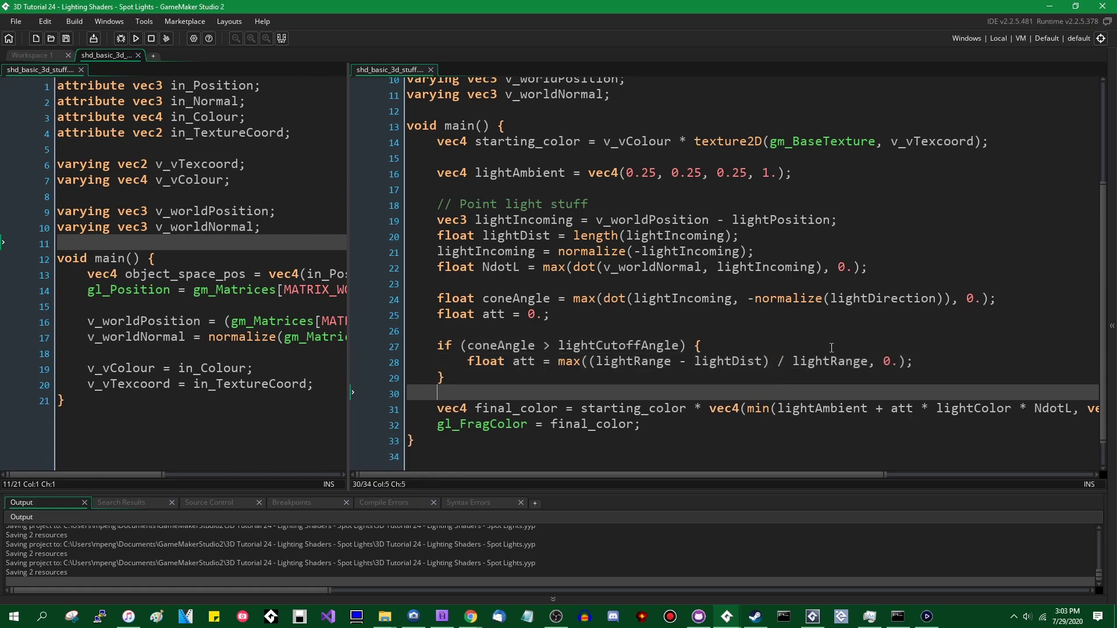
- Inspect the att initialisation and lightAmbient lines, then go back to the Camera Draw event code
{"action": "scroll", "coordinate": [708, 349], "scroll_direction": "down", "scroll_amount": 1}
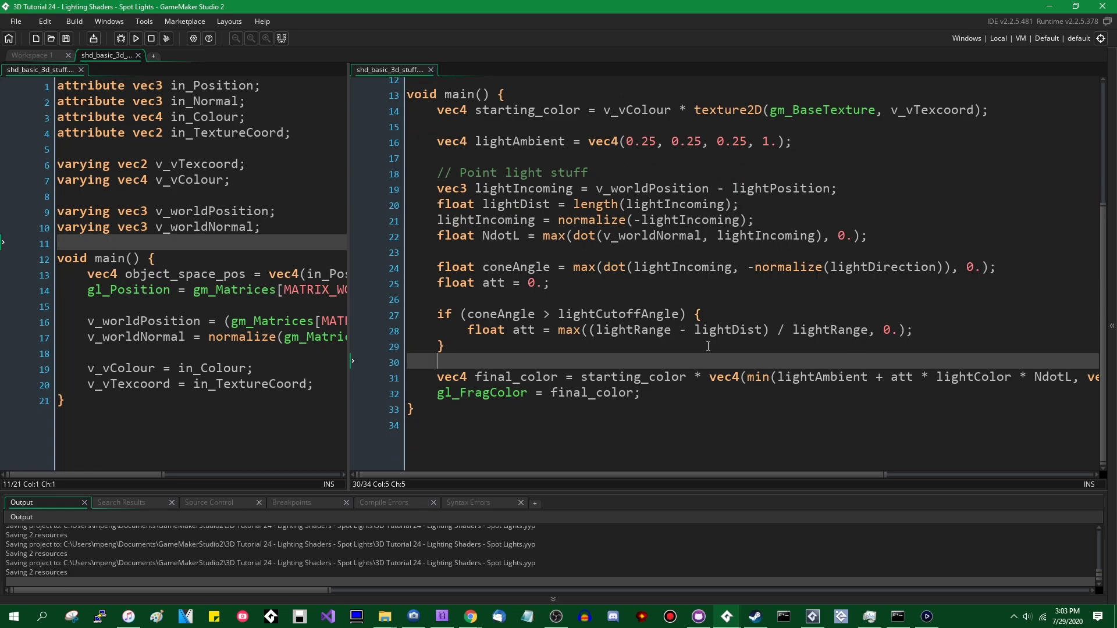
{"action": "left_click", "coordinate": [590, 289]}
{"action": "key", "text": "shift+Home"}
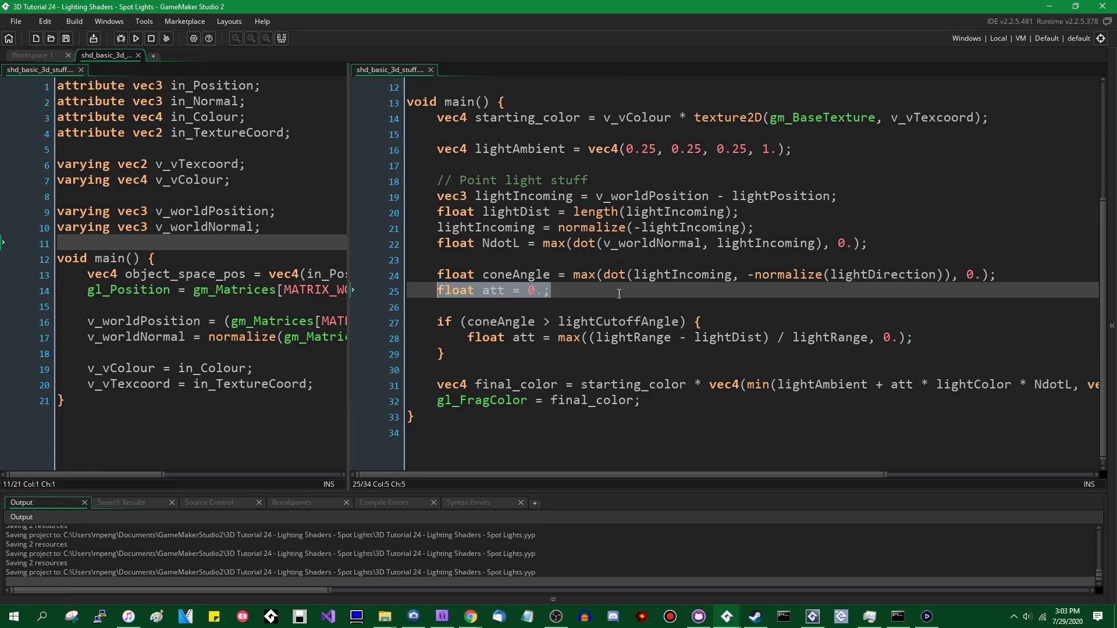
{"action": "left_click", "coordinate": [638, 368]}
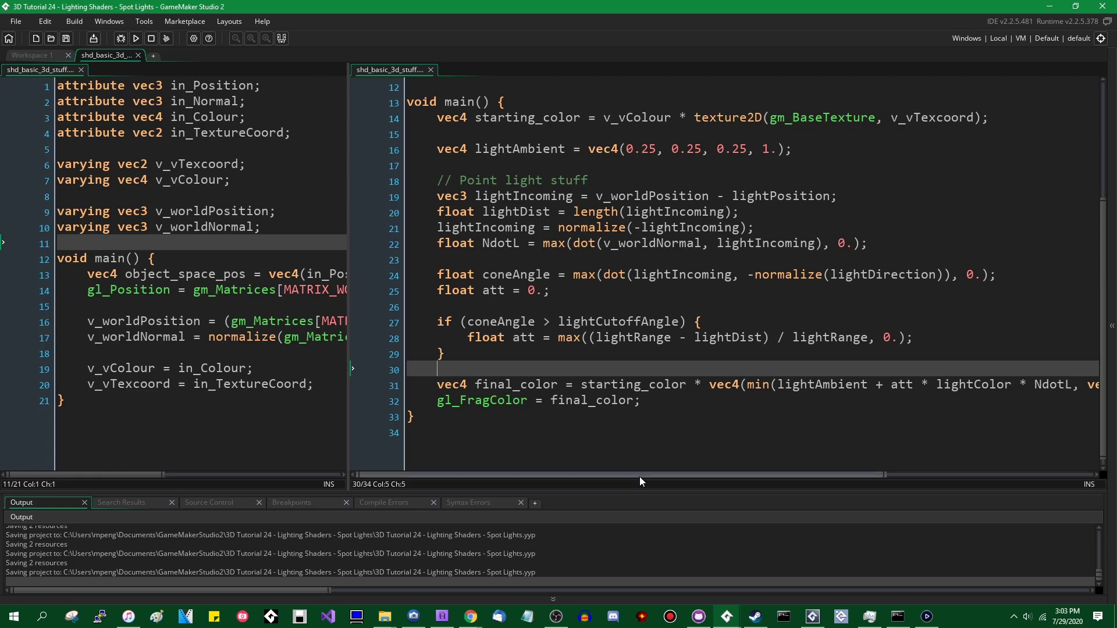
{"action": "mouse_move", "coordinate": [640, 475]}
{"action": "left_mouse_down"}
{"action": "mouse_move", "coordinate": [991, 465]}
{"action": "mouse_move", "coordinate": [500, 460]}
{"action": "left_mouse_up"}
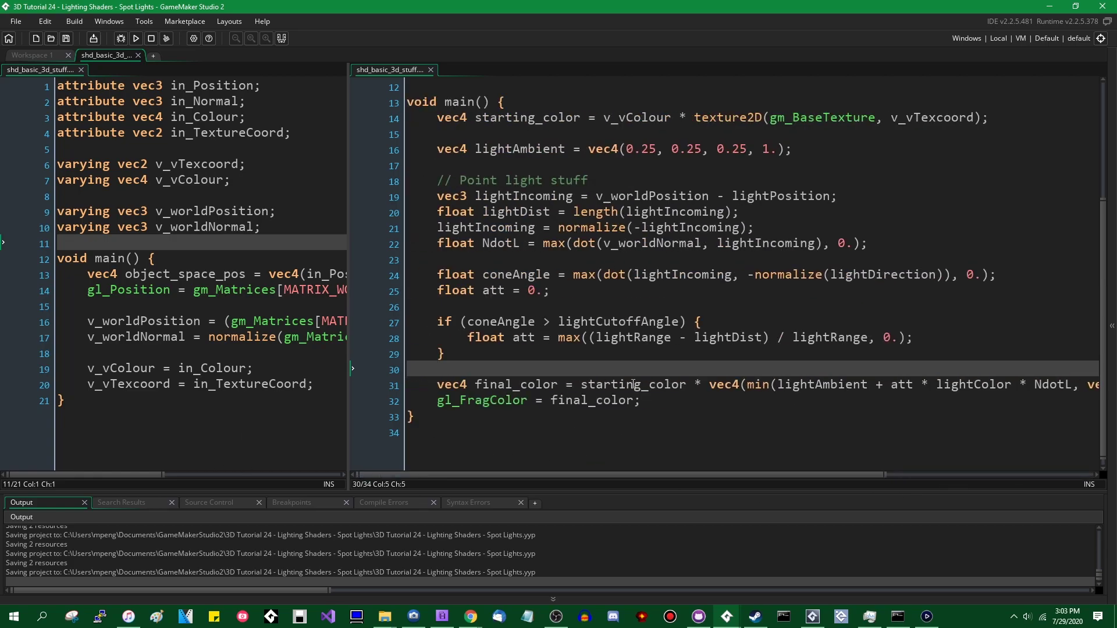
{"action": "left_click", "coordinate": [826, 386]}
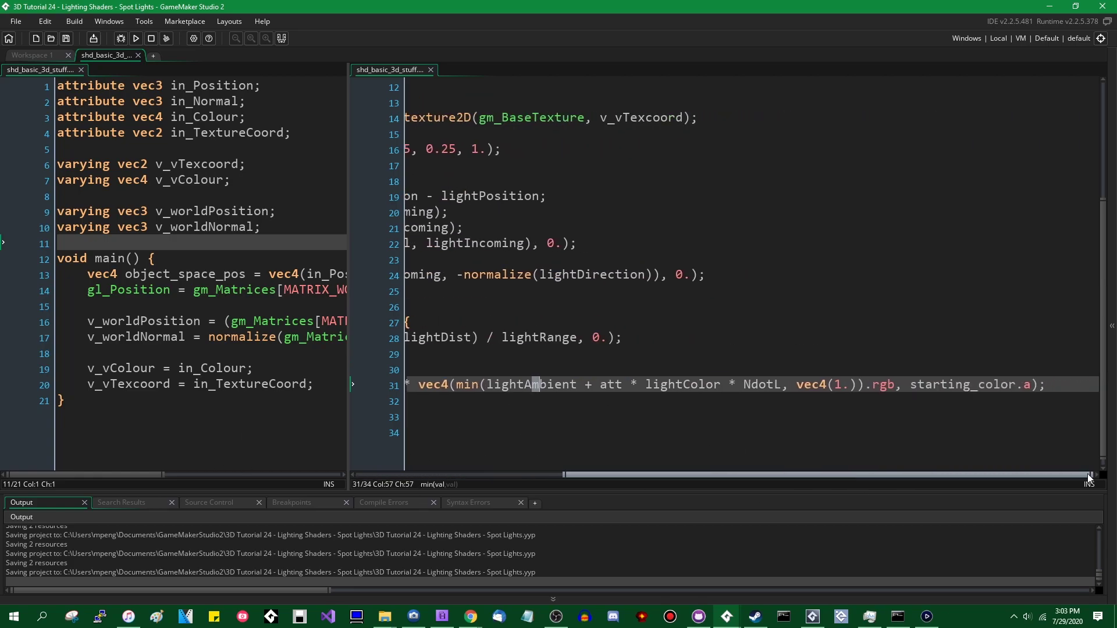
{"action": "left_click_drag", "start_coordinate": [1088, 473], "coordinate": [630, 474]}
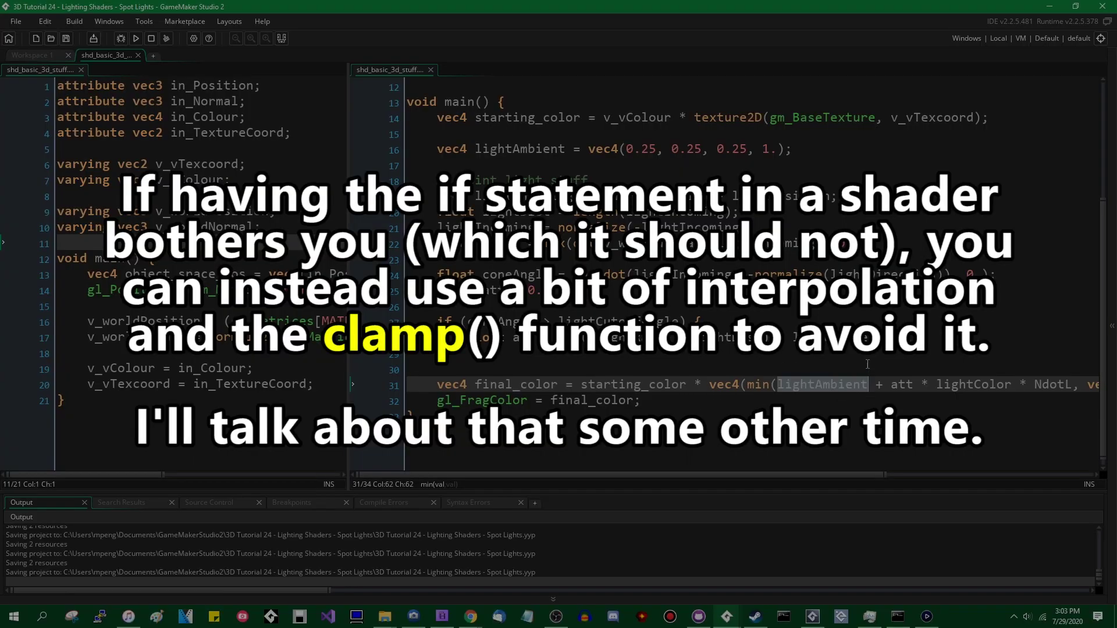
{"action": "key", "text": "Up"}
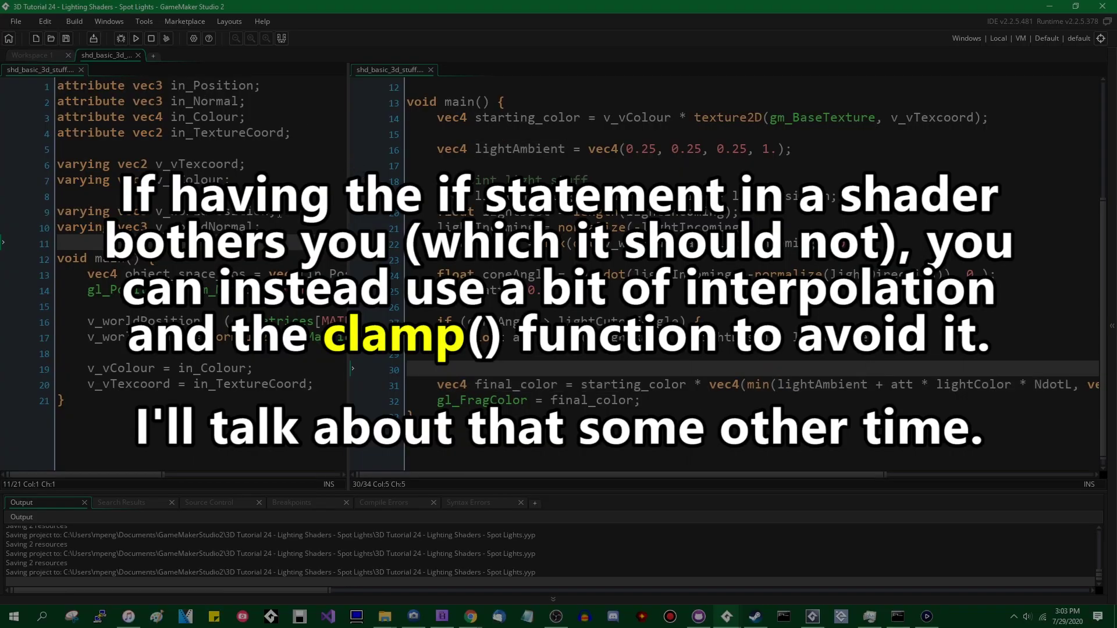
{"action": "left_click", "coordinate": [32, 53]}
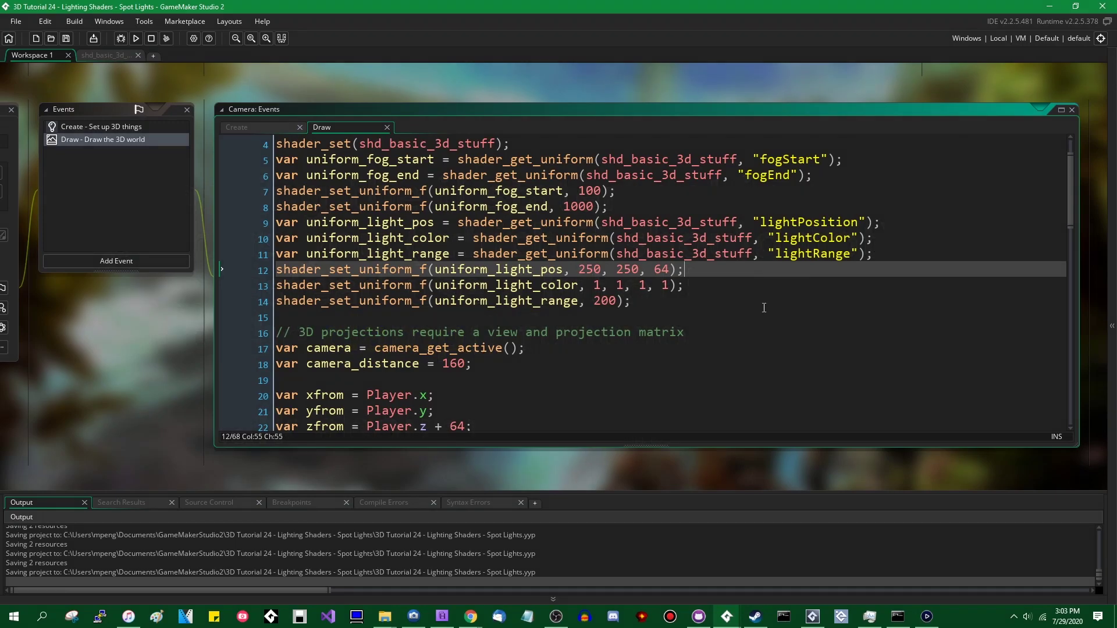
- Delete the four fog uniform lines and duplicate the lightRange uniform line twice
{"action": "scroll", "coordinate": [734, 306], "scroll_direction": "up", "scroll_amount": 1}
{"action": "left_click", "coordinate": [806, 299]}
{"action": "left_click", "coordinate": [617, 252]}
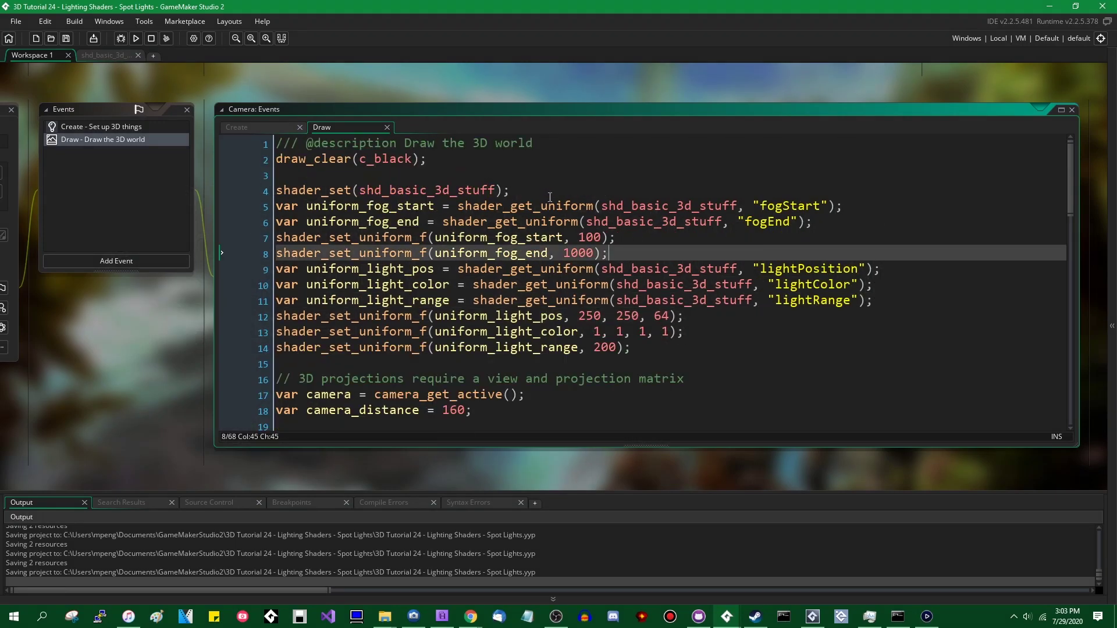
{"action": "left_click_drag", "start_coordinate": [618, 252], "coordinate": [613, 201]}
{"action": "key", "text": "Delete"}
{"action": "key", "text": "Down"}
{"action": "key", "text": "Down"}
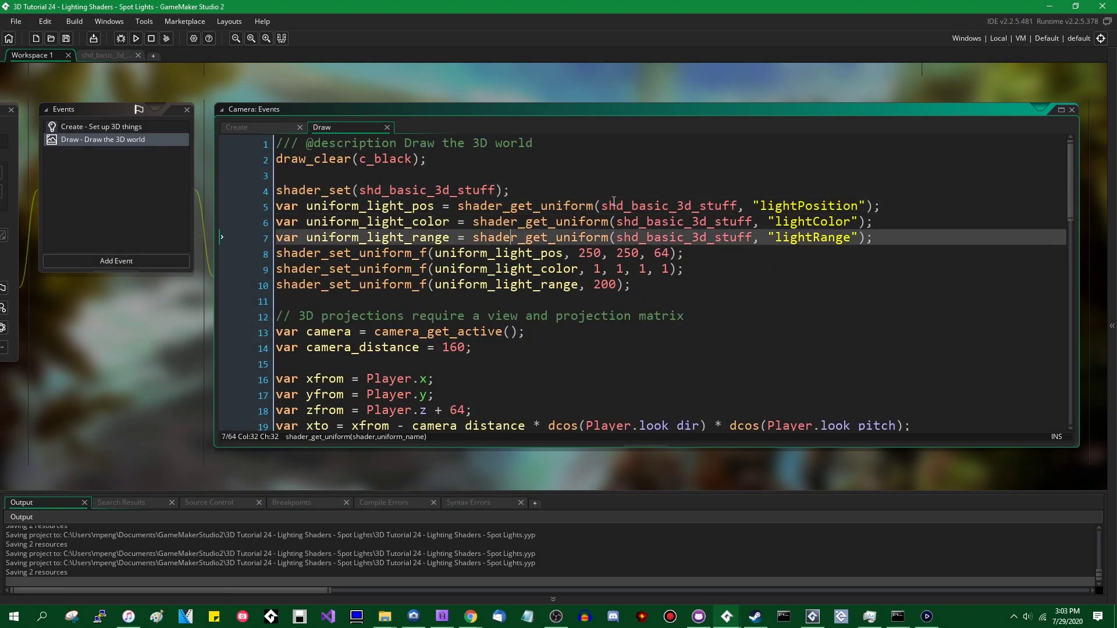
{"action": "key", "text": "End"}
{"action": "key", "text": "shift+Home"}
{"action": "key", "text": "ctrl+d"}
{"action": "key", "text": "ctrl+d"}
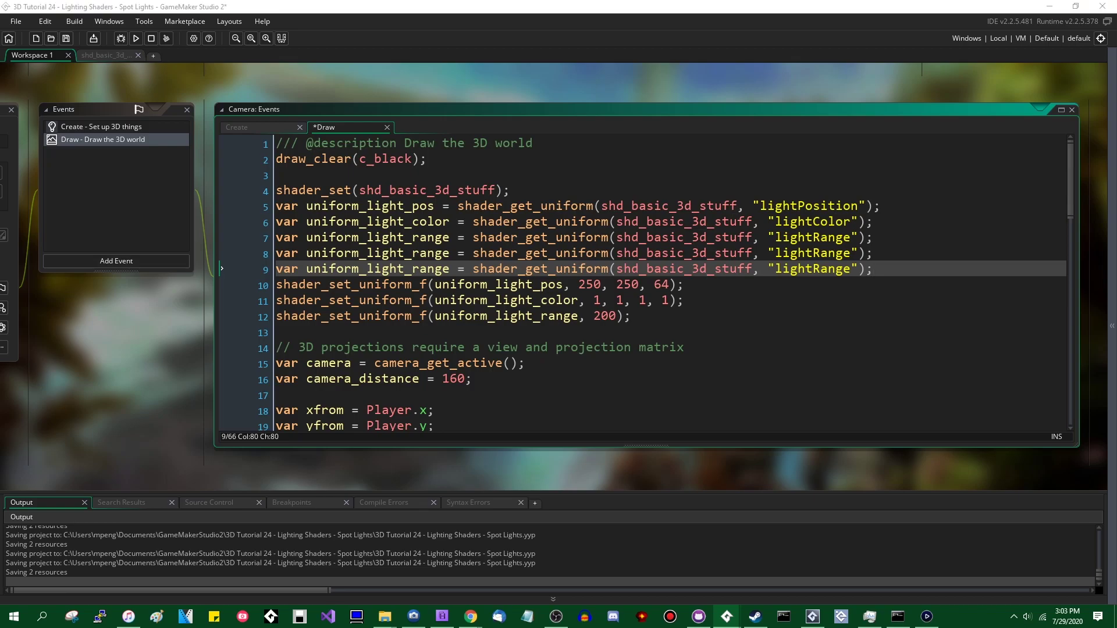
- Make the copies fetch lightDirection and lightCutoffAngle into uniform_light_dir and uniform_light_cutoff
{"action": "double_click", "coordinate": [815, 254]}
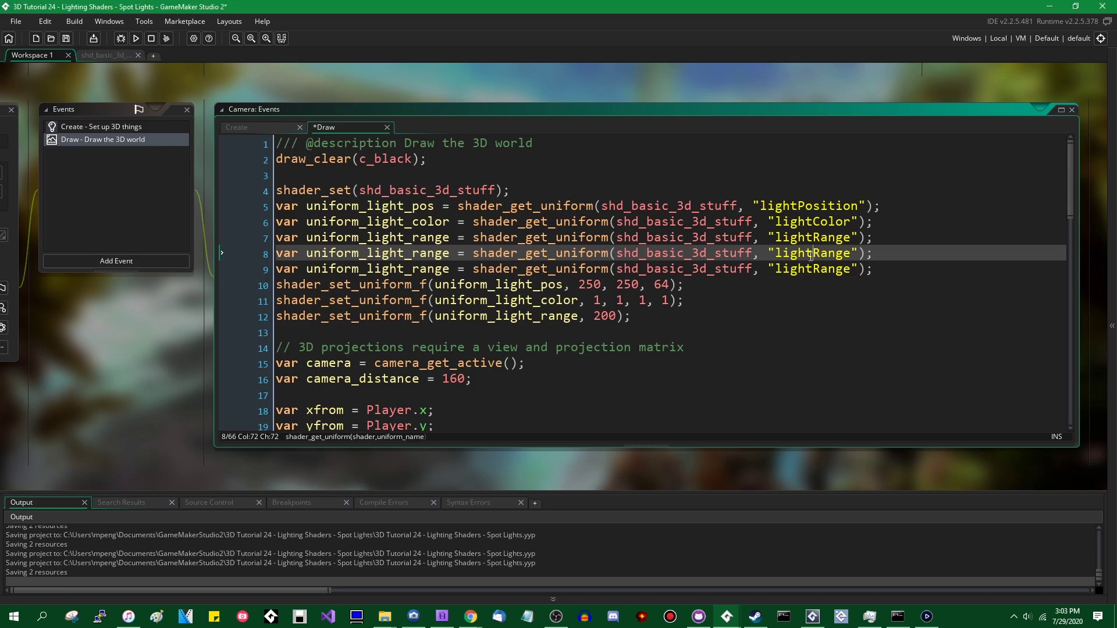
{"action": "type", "text": "lightDirection"}
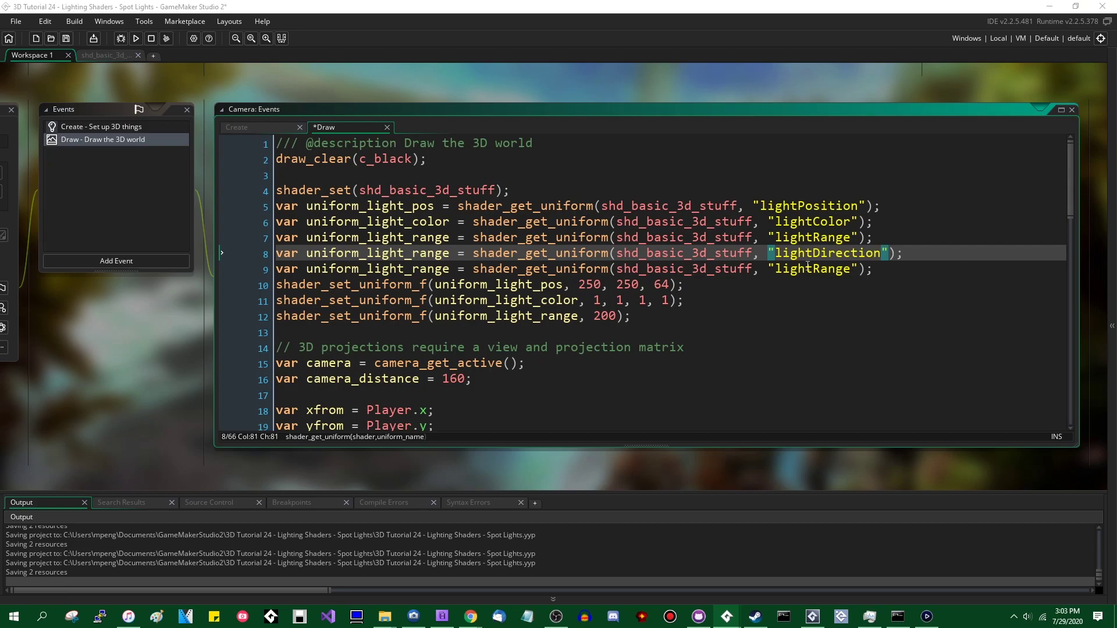
{"action": "double_click", "coordinate": [814, 269]}
{"action": "type", "text": "lightCutoffAngle"}
{"action": "double_click", "coordinate": [436, 253]}
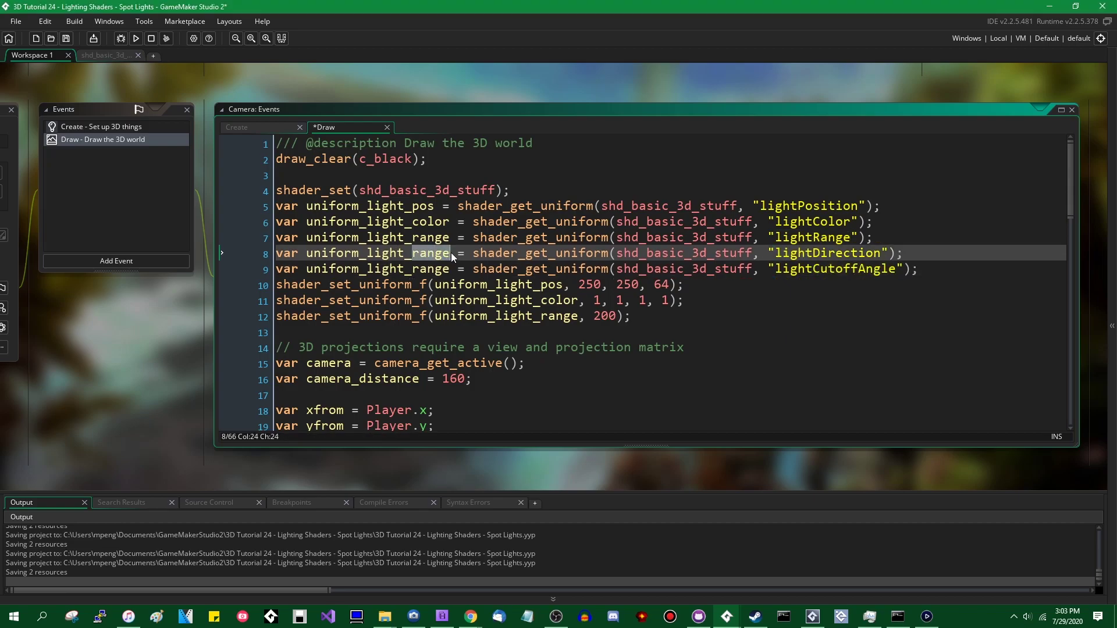
{"action": "type", "text": "dir"}
{"action": "key", "text": "Down"}
{"action": "key", "text": "BackSpace"}
{"action": "key", "text": "BackSpace"}
{"action": "key", "text": "BackSpace"}
{"action": "key", "text": "Delete"}
{"action": "key", "text": "Delete"}
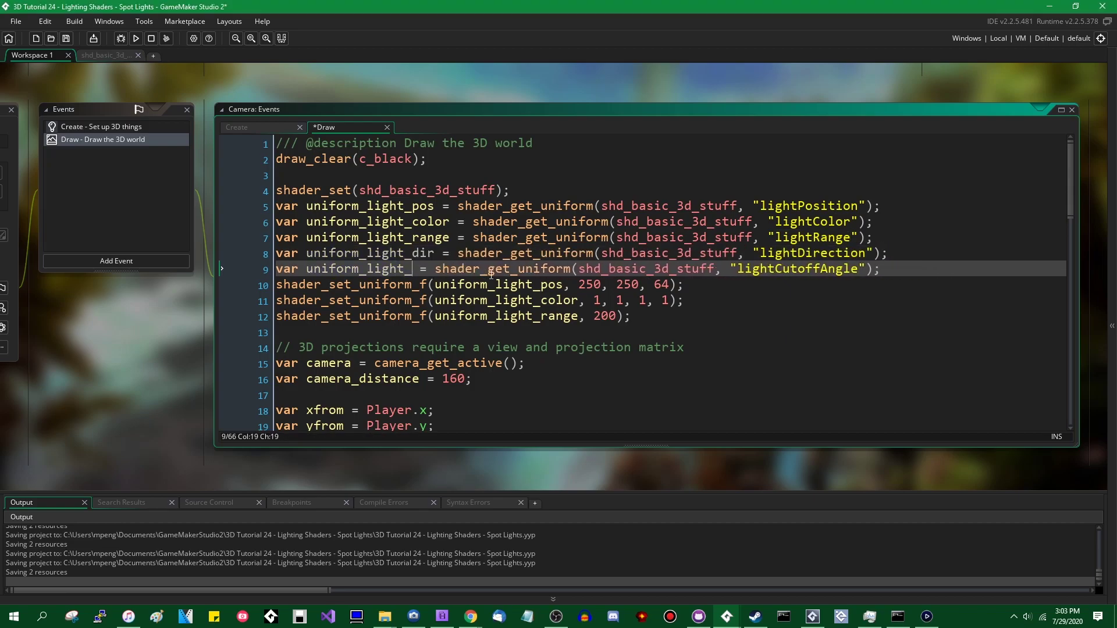
{"action": "type", "text": "cutoff"}
{"action": "key", "text": "Down"}
{"action": "key", "text": "Down"}
{"action": "key", "text": "Down"}
- Duplicate the light range shader_set_uniform_f line twice
{"action": "key", "text": "Home"}
{"action": "key", "text": "shift+End"}
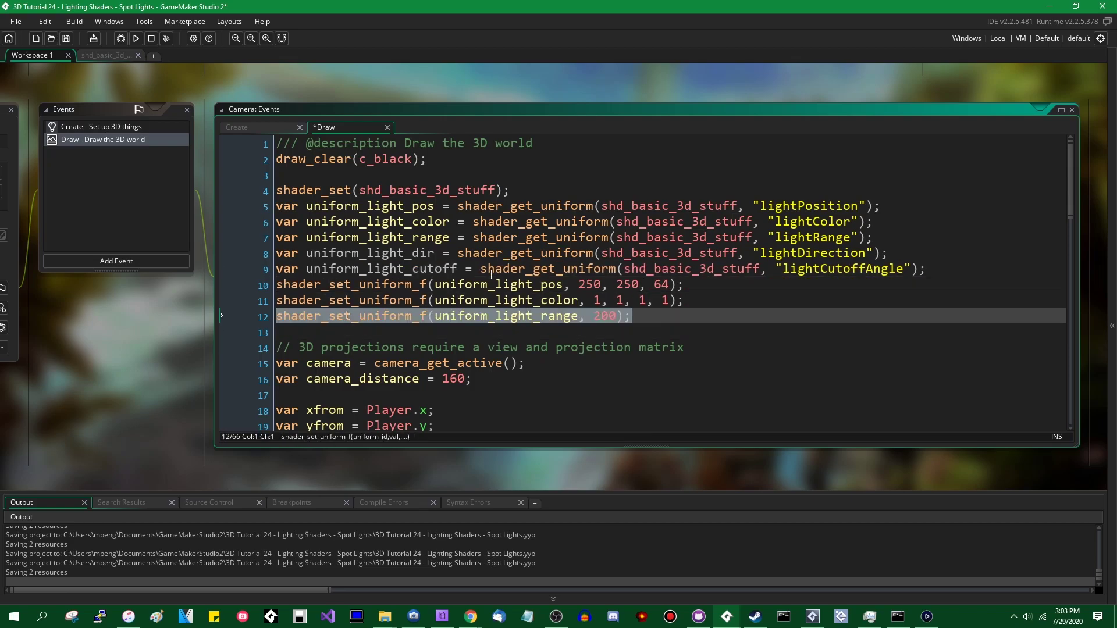
{"action": "key", "text": "ctrl+c"}
{"action": "key", "text": "End"}
{"action": "key", "text": "Return"}
{"action": "key", "text": "ctrl+v"}
{"action": "key", "text": "Return"}
- Point the two new setting lines at uniform_light_dir and uniform_light_cutoff
{"action": "key", "text": "ctrl+v"}
{"action": "double_click", "coordinate": [410, 255]}
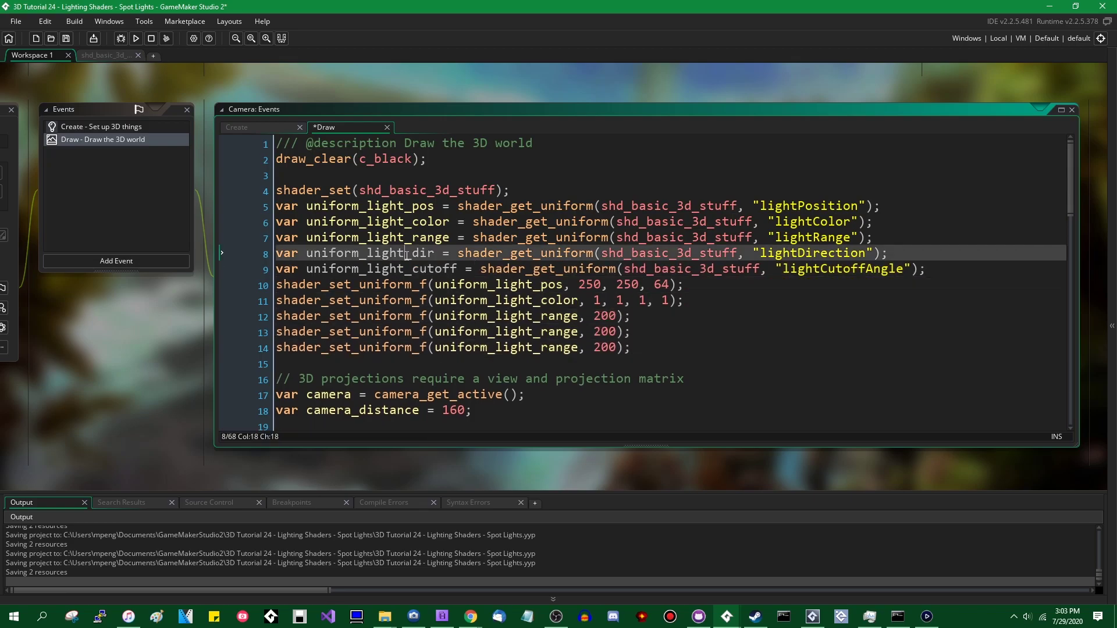
{"action": "key", "text": "ctrl+c"}
{"action": "key", "text": "Down"}
{"action": "key", "text": "Down"}
{"action": "key", "text": "Down"}
{"action": "key", "text": "ctrl+shift+Right"}
{"action": "key", "text": "ctrl+v"}
{"action": "double_click", "coordinate": [394, 268]}
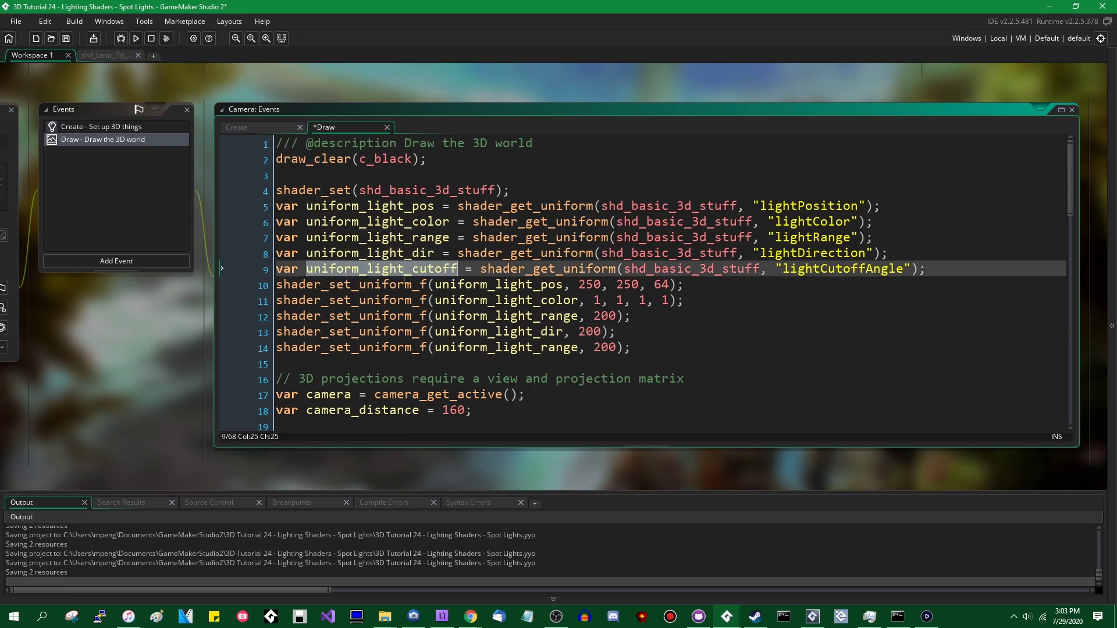
{"action": "key", "text": "ctrl+c"}
{"action": "double_click", "coordinate": [486, 348]}
{"action": "key", "text": "ctrl+v"}
- Set the light direction values to -1, -1, -1 and save
{"action": "left_click", "coordinate": [597, 339]}
{"action": "double_click", "coordinate": [596, 339]}
{"action": "type", "text": "-1, -"}
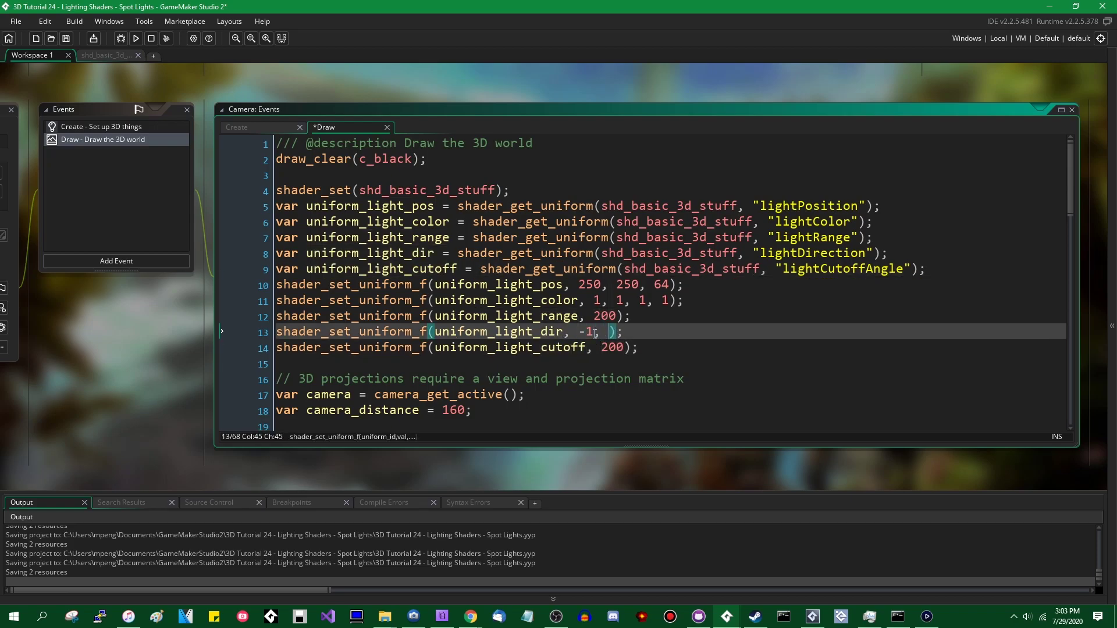
{"action": "type", "text": "1, -"}
{"action": "key", "text": "ctrl+s"}
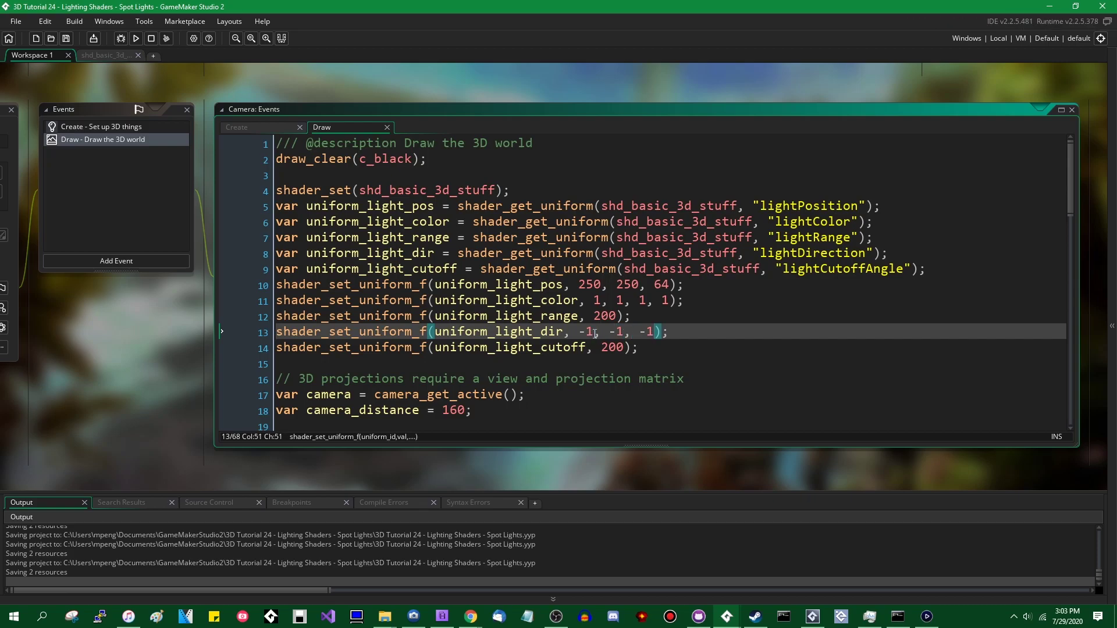
- Set the cutoff value to dcos(45), save, and run the game with F5
{"action": "scroll", "coordinate": [607, 302], "scroll_direction": "down", "scroll_amount": 3}
{"action": "scroll", "coordinate": [607, 301], "scroll_direction": "up", "scroll_amount": 2}
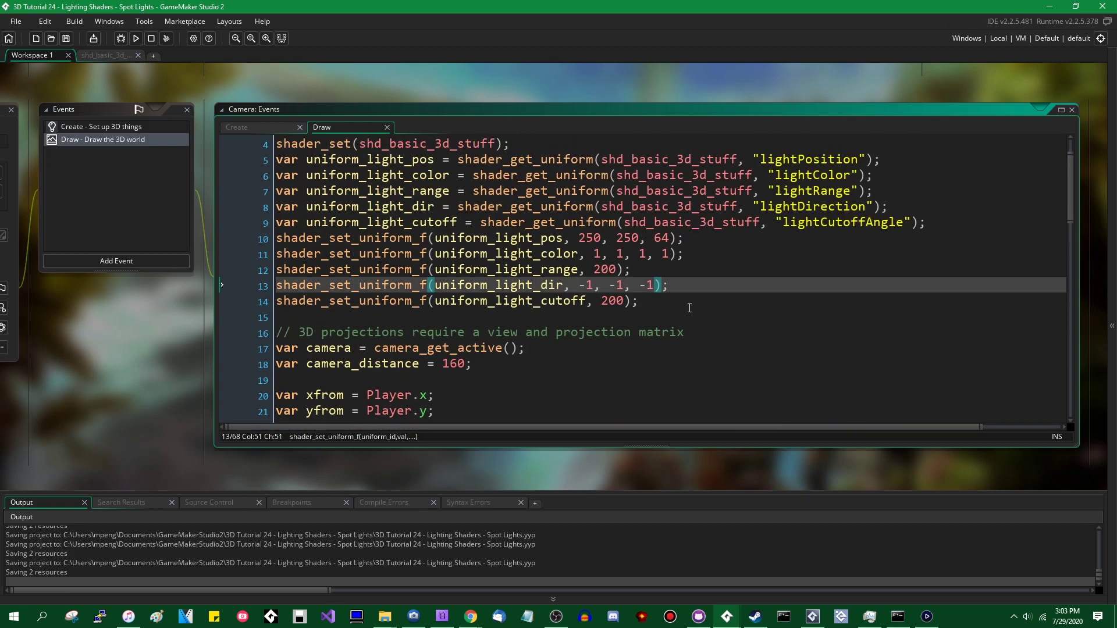
{"action": "scroll", "coordinate": [607, 301], "scroll_direction": "up", "scroll_amount": 1}
{"action": "left_click", "coordinate": [695, 347]}
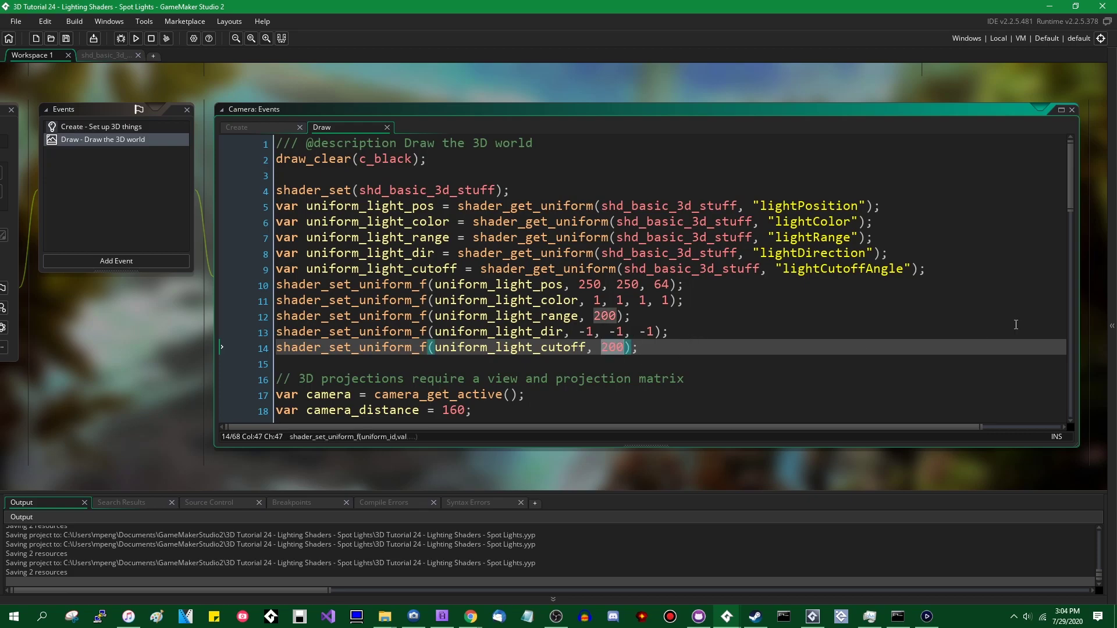
{"action": "type", "text": "dcos(45"}
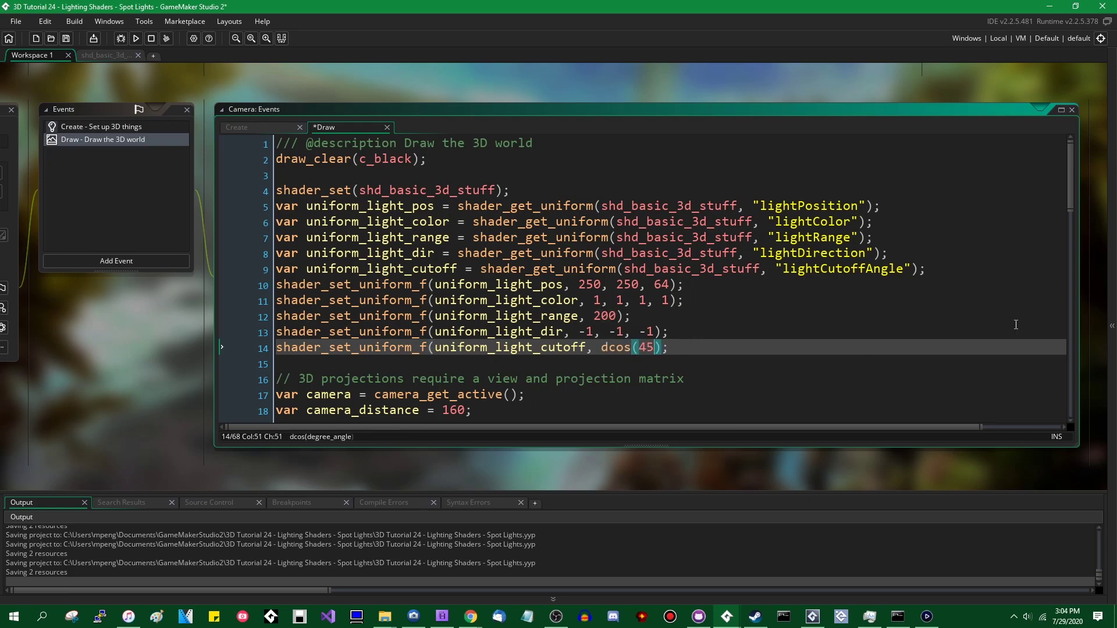
{"action": "type", "text": ")"}
{"action": "key", "text": "ctrl+s"}
{"action": "key", "text": "F5"}
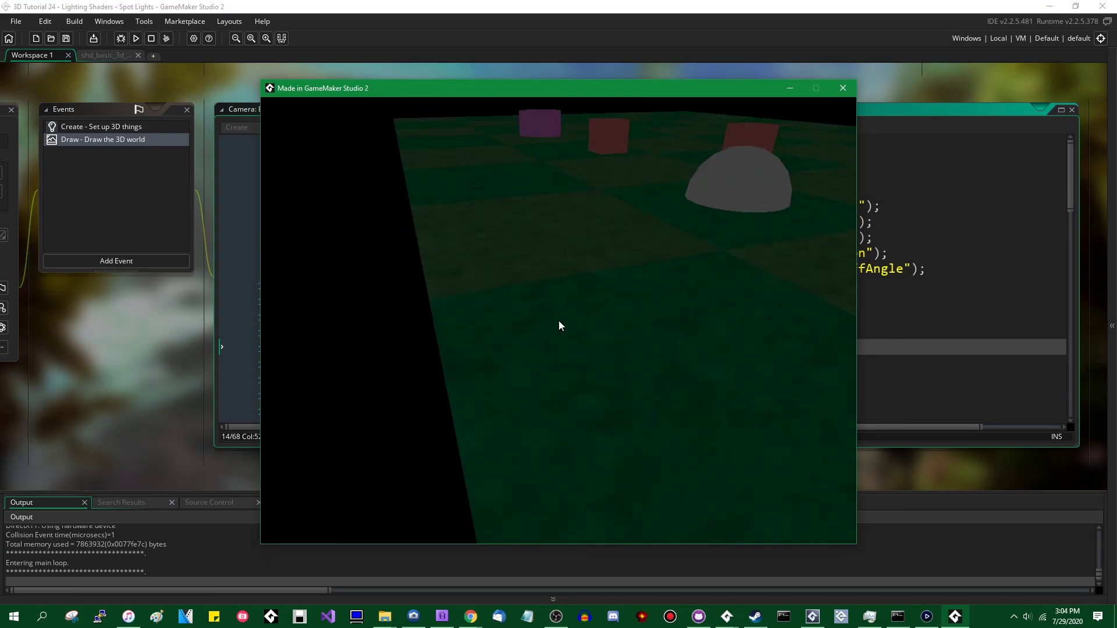
- Close the game and check the lightDirection uniform declaration in shd_basic_3d_stuff
{"action": "key", "text": "Escape"}
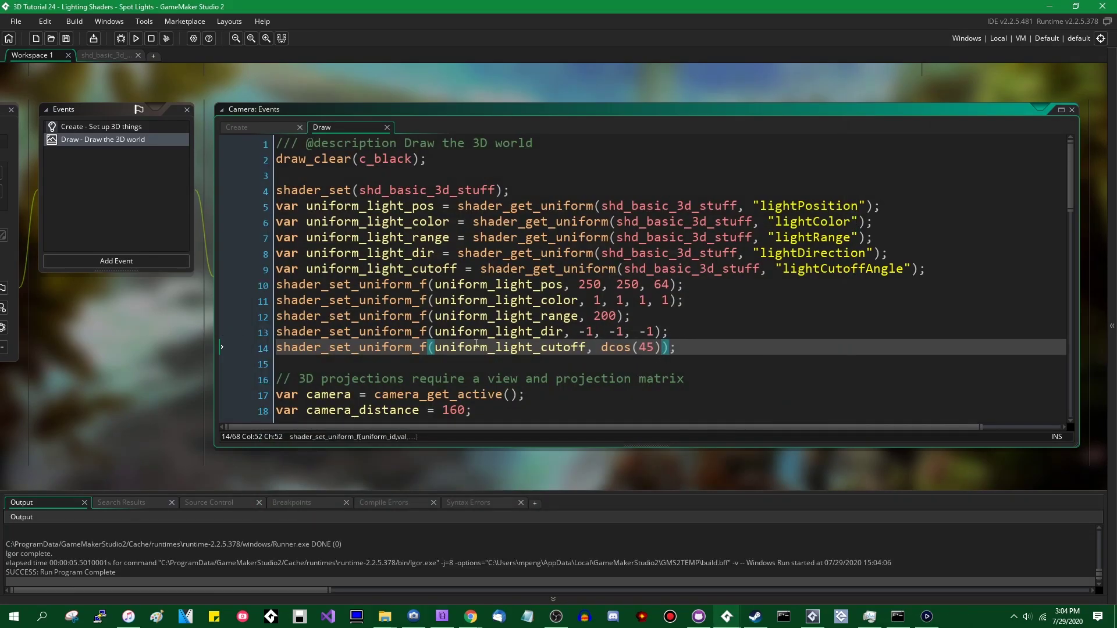
{"action": "key", "text": "Down"}
{"action": "scroll", "coordinate": [570, 343], "scroll_direction": "down", "scroll_amount": 3}
{"action": "scroll", "coordinate": [661, 342], "scroll_direction": "up", "scroll_amount": 3}
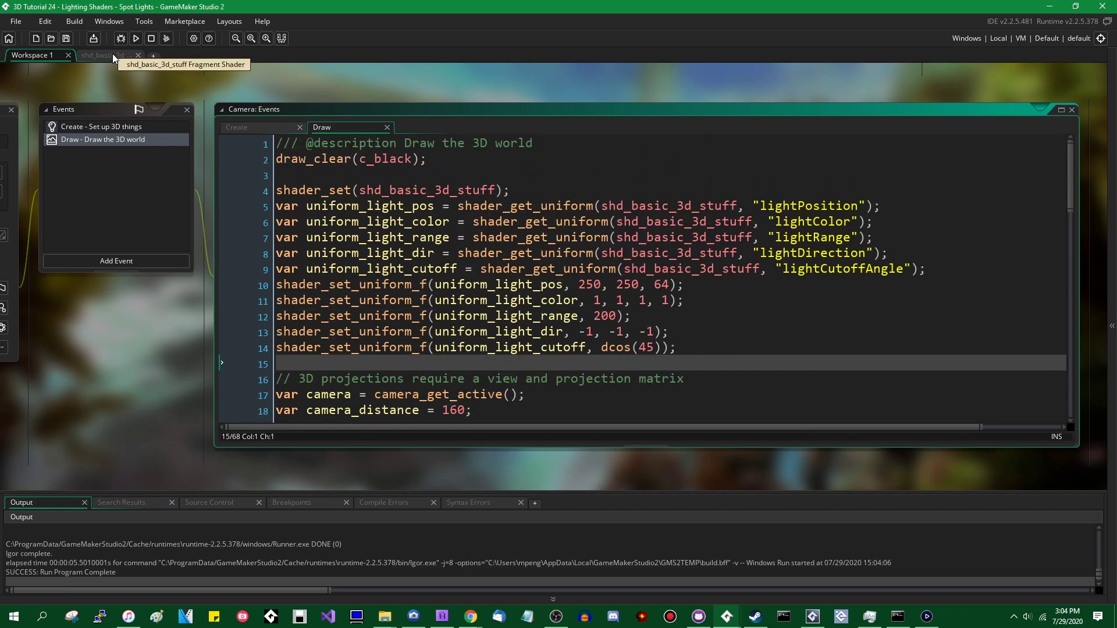
{"action": "left_click", "coordinate": [126, 55]}
{"action": "scroll", "coordinate": [666, 211], "scroll_direction": "up", "scroll_amount": 3}
{"action": "scroll", "coordinate": [666, 211], "scroll_direction": "up", "scroll_amount": 1}
{"action": "left_click", "coordinate": [611, 148]}
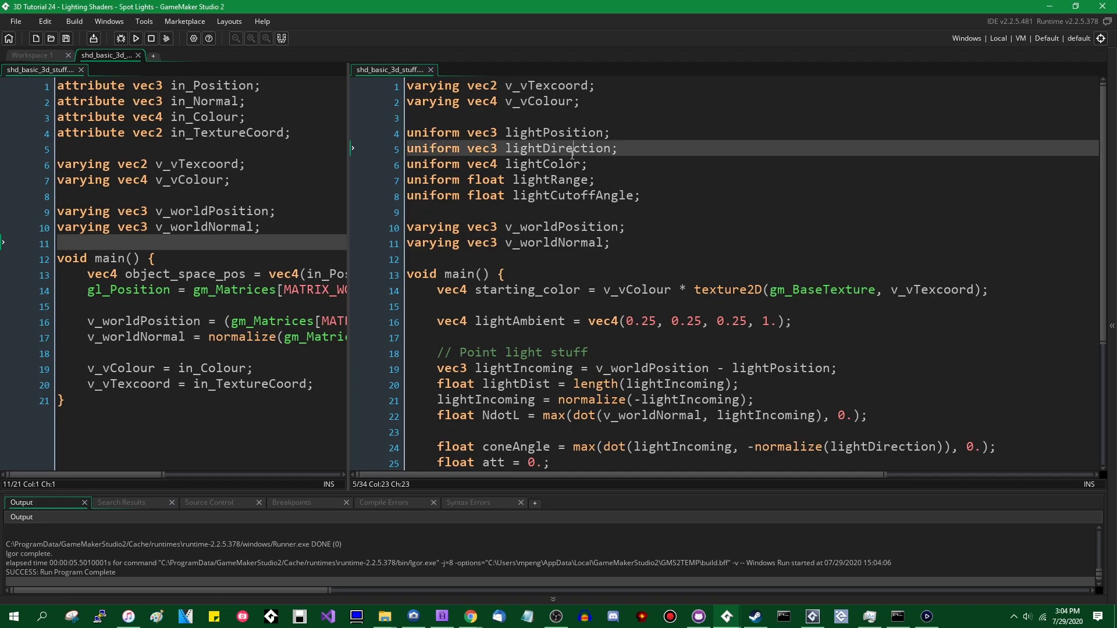
- Copy the shader's lightCutoffAngle name into line 9 of the Draw event and save
{"action": "left_click", "coordinate": [8, 54]}
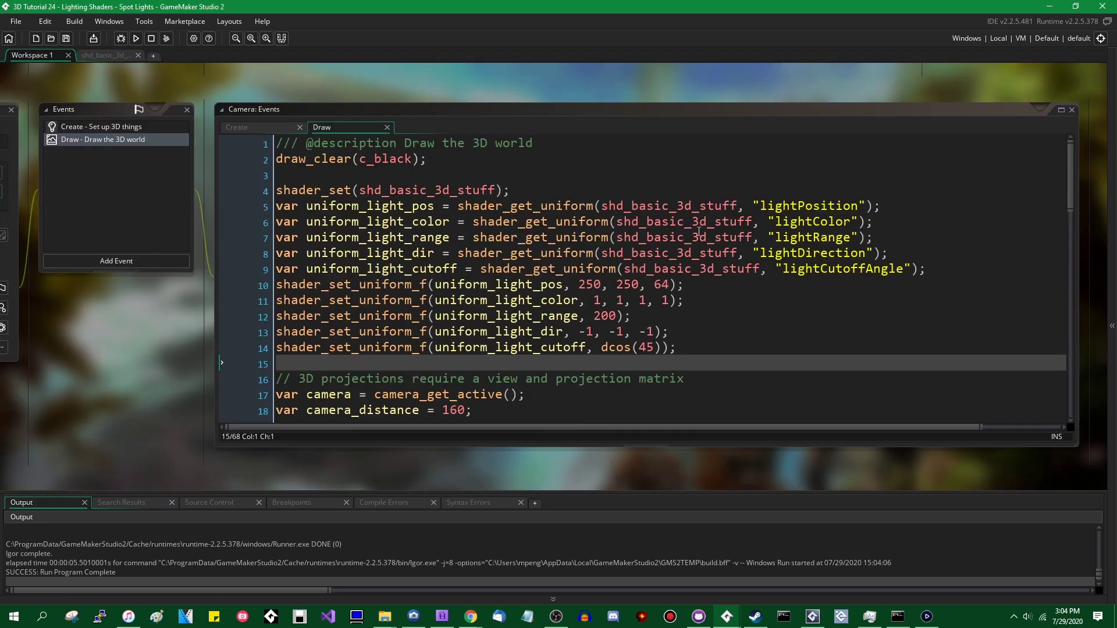
{"action": "left_click", "coordinate": [815, 254]}
{"action": "double_click", "coordinate": [815, 253]}
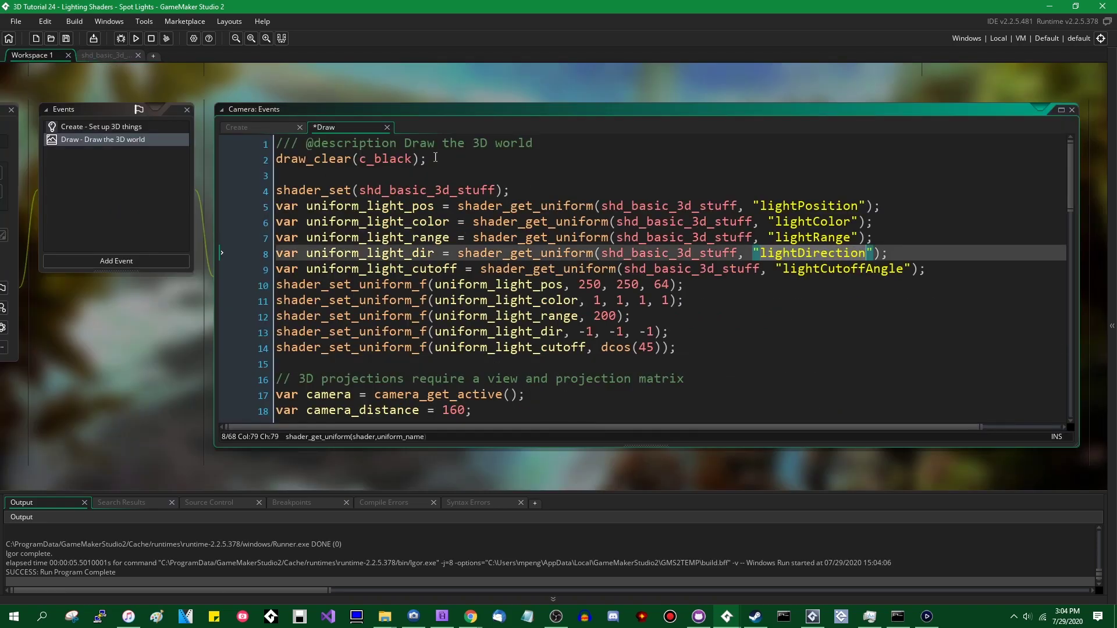
{"action": "left_click", "coordinate": [108, 55]}
{"action": "double_click", "coordinate": [602, 195]}
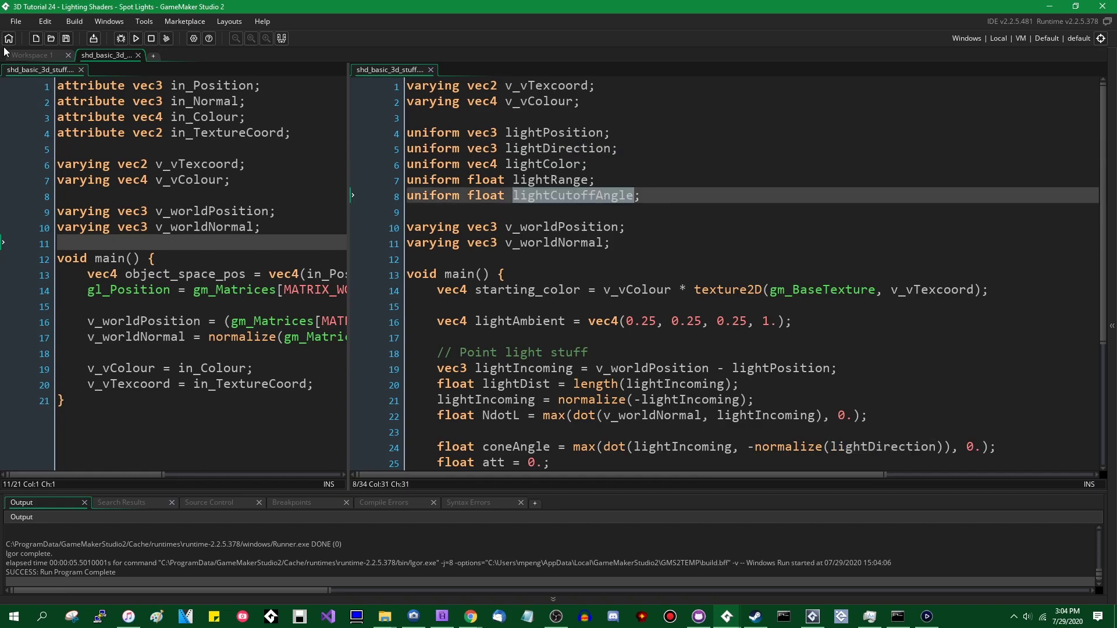
{"action": "left_click", "coordinate": [9, 54]}
{"action": "left_click", "coordinate": [875, 269]}
{"action": "key", "text": "ctrl+v"}
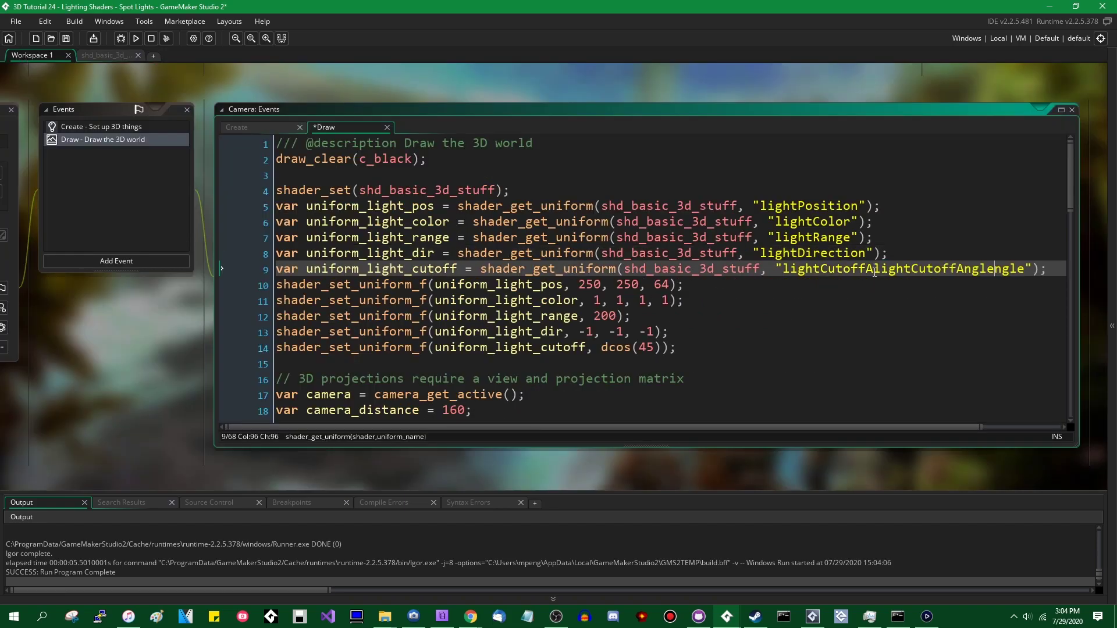
{"action": "double_click", "coordinate": [927, 270]}
{"action": "key", "text": "ctrl+v"}
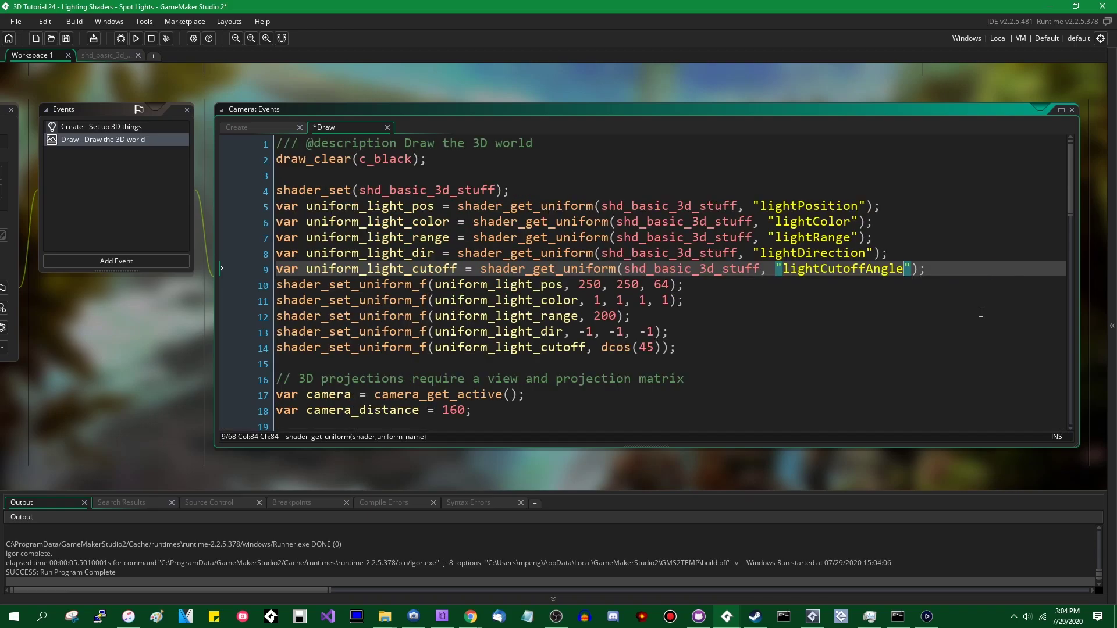
{"action": "key", "text": "ctrl+s"}
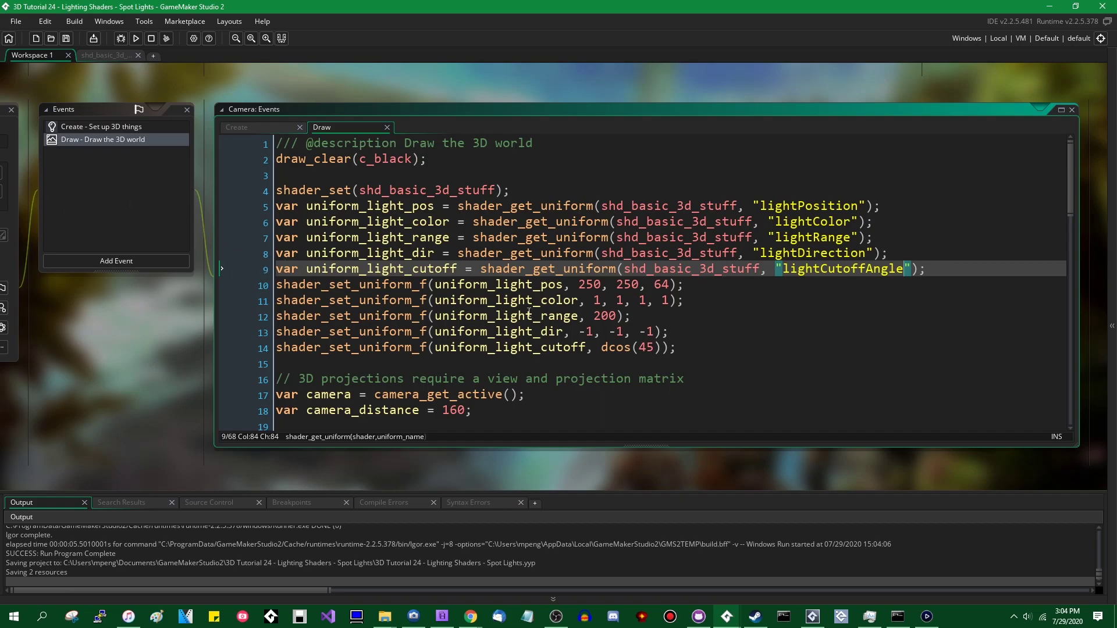
- Raise the light range on line 12 to 500, save, and test-run the game
{"action": "left_click", "coordinate": [600, 316]}
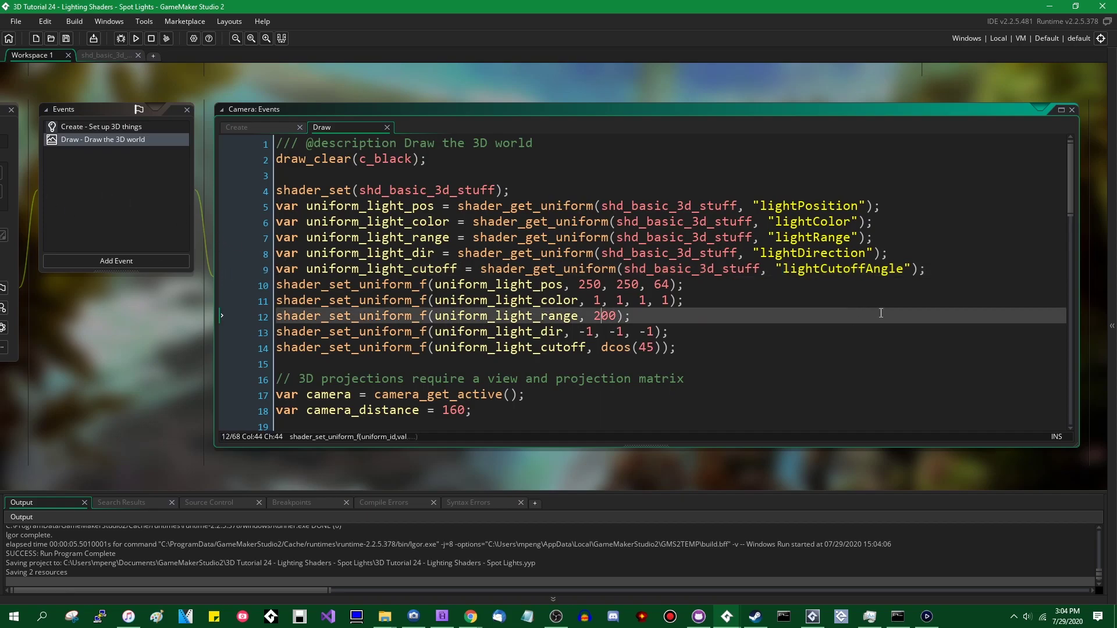
{"action": "type", "text": "5"}
{"action": "key", "text": "ctrl+s"}
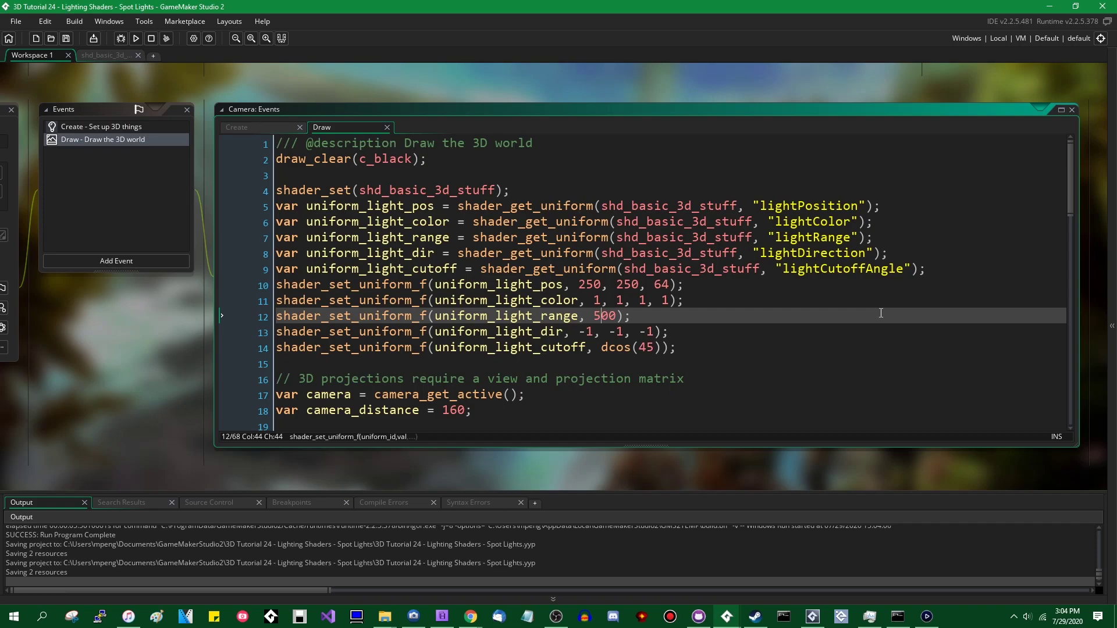
{"action": "key", "text": "F5"}
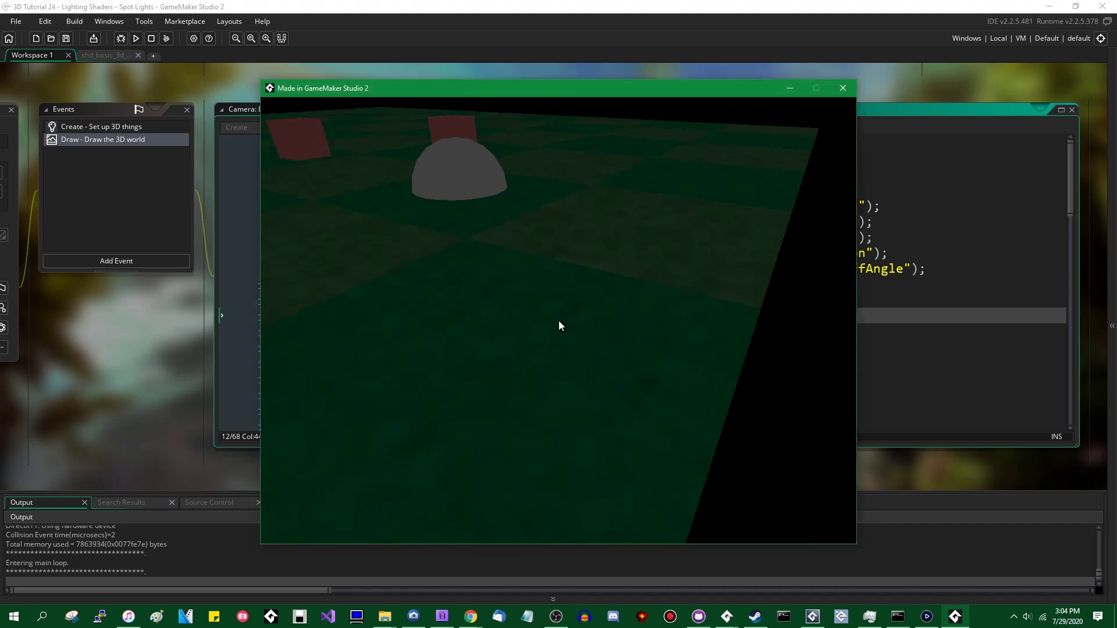
{"action": "key", "text": "w"}
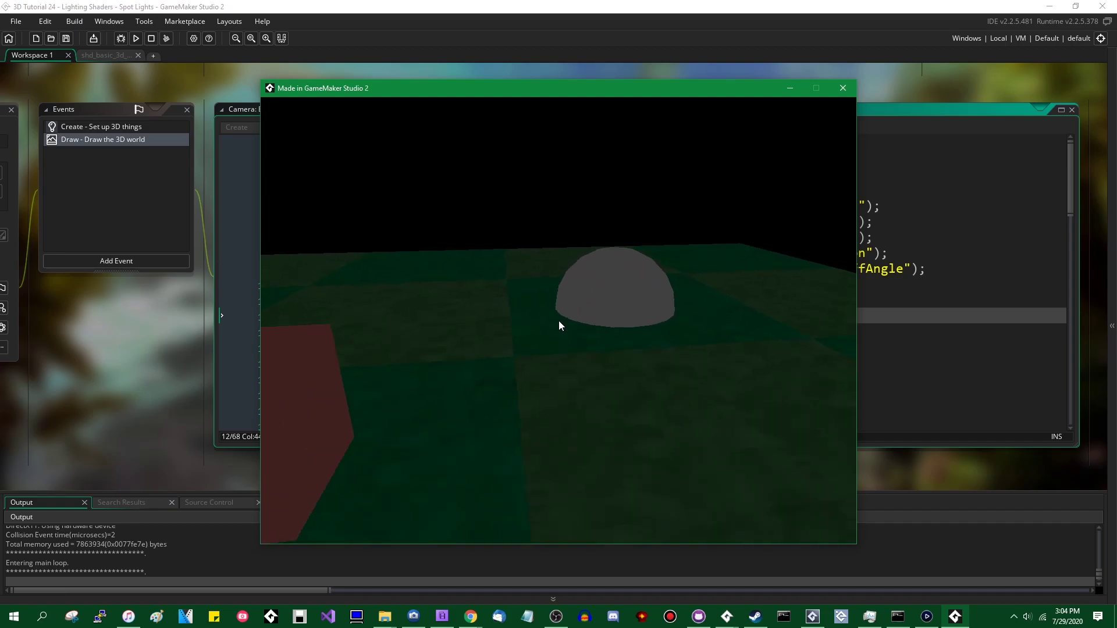
{"action": "key", "text": "Escape"}
{"action": "left_click", "coordinate": [120, 54]}
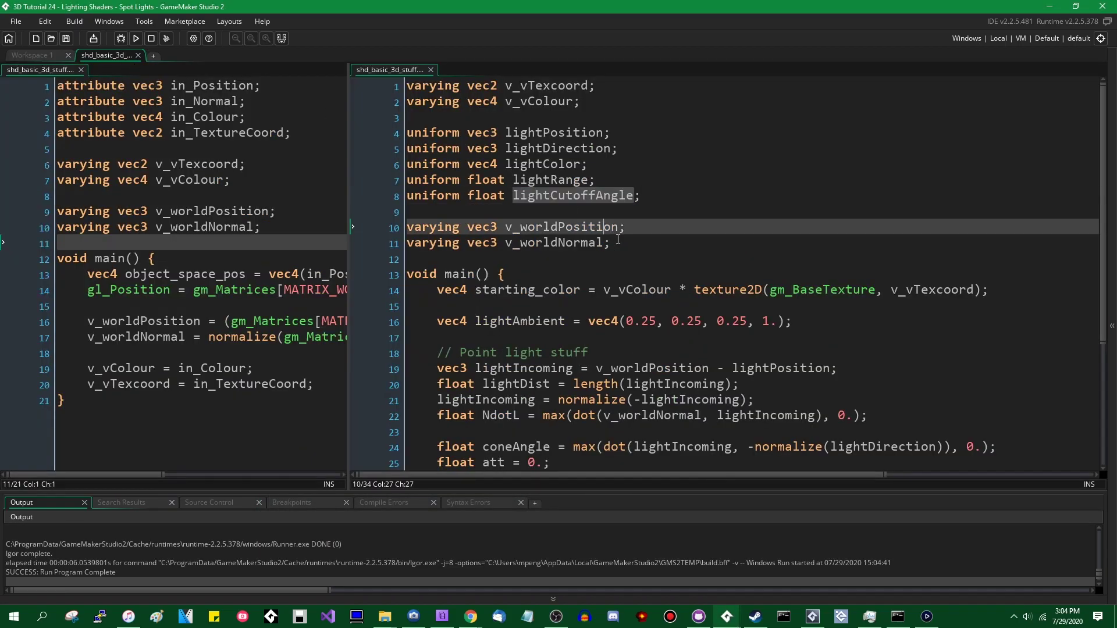
- Remove 'float' before att on line 28 of the fragment shader and save
{"action": "scroll", "coordinate": [653, 306], "scroll_direction": "down", "scroll_amount": 3}
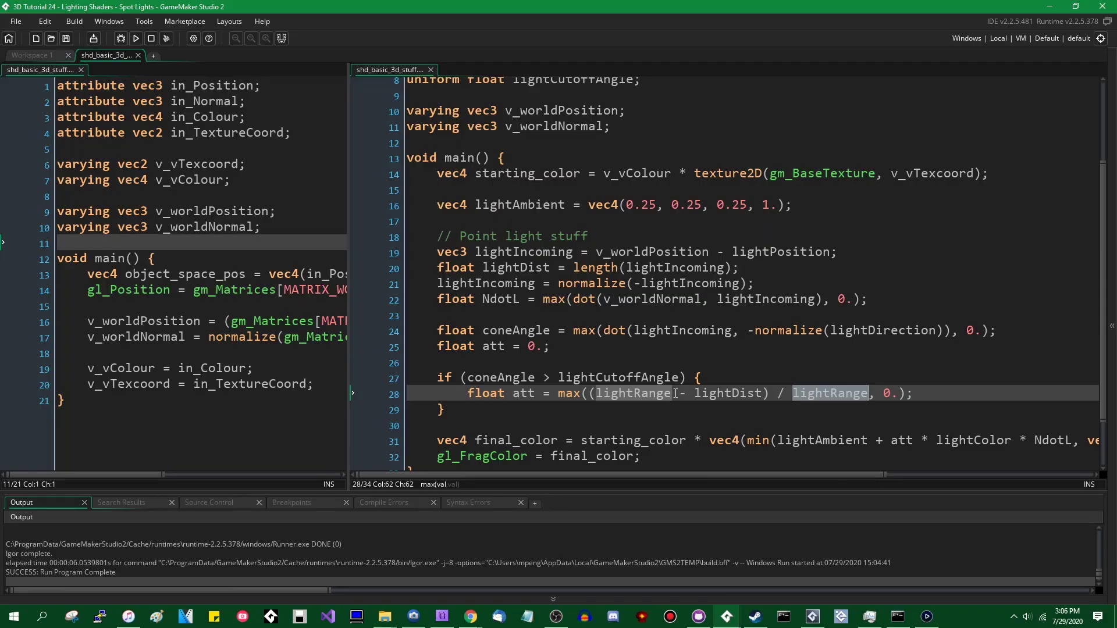
{"action": "key", "text": "ctrl+Delete"}
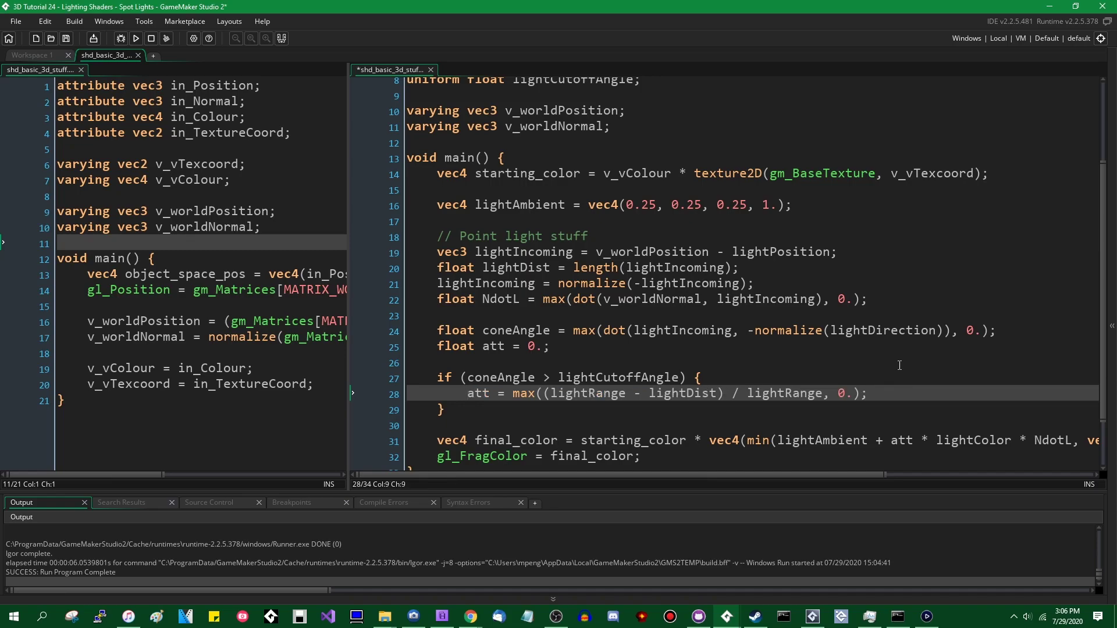
{"action": "key", "text": "ctrl+z"}
{"action": "key", "text": "ctrl+Delete"}
{"action": "key", "text": "ctrl+s"}
- Review lines 27–28 around the att assignment and save the shader again
{"action": "key", "text": "Up"}
{"action": "key", "text": "End"}
{"action": "scroll", "coordinate": [722, 341], "scroll_direction": "down", "scroll_amount": 2}
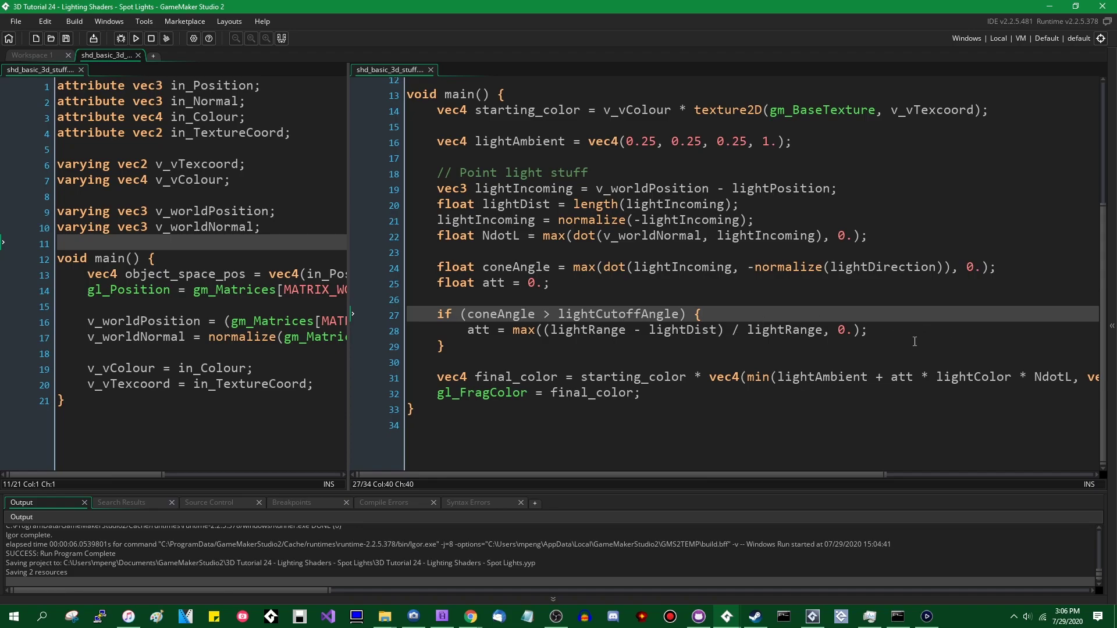
{"action": "key", "text": "Down"}
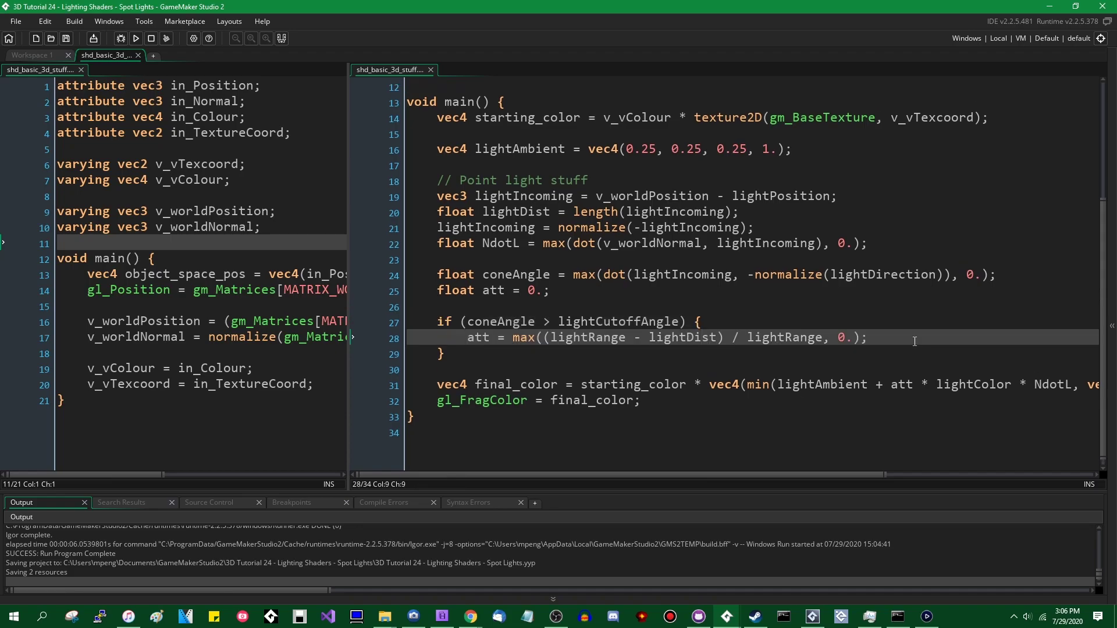
{"action": "key", "text": "Up"}
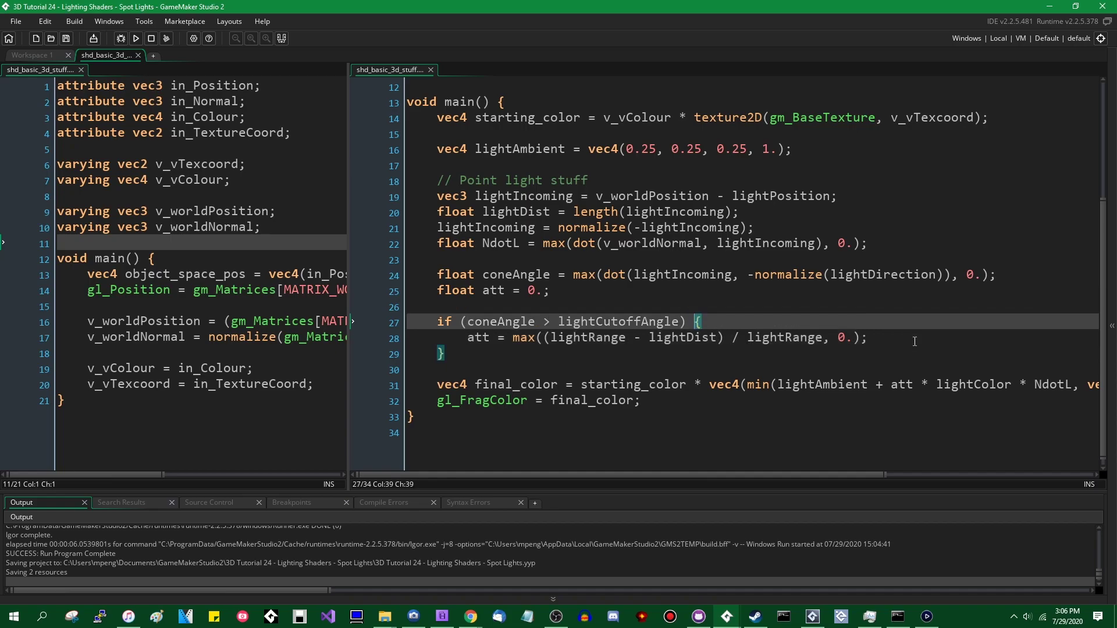
{"action": "key", "text": "Down"}
{"action": "key", "text": "Up"}
{"action": "key", "text": "Down"}
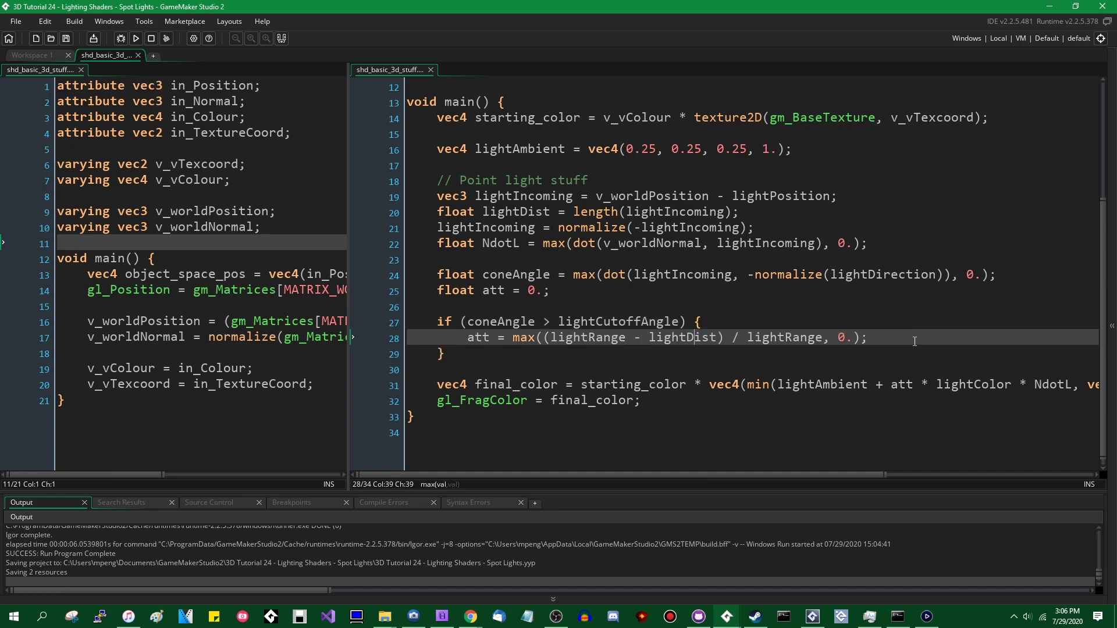
{"action": "key", "text": "Down"}
{"action": "key", "text": "Up"}
{"action": "key", "text": "Home"}
{"action": "key", "text": "ctrl+s"}
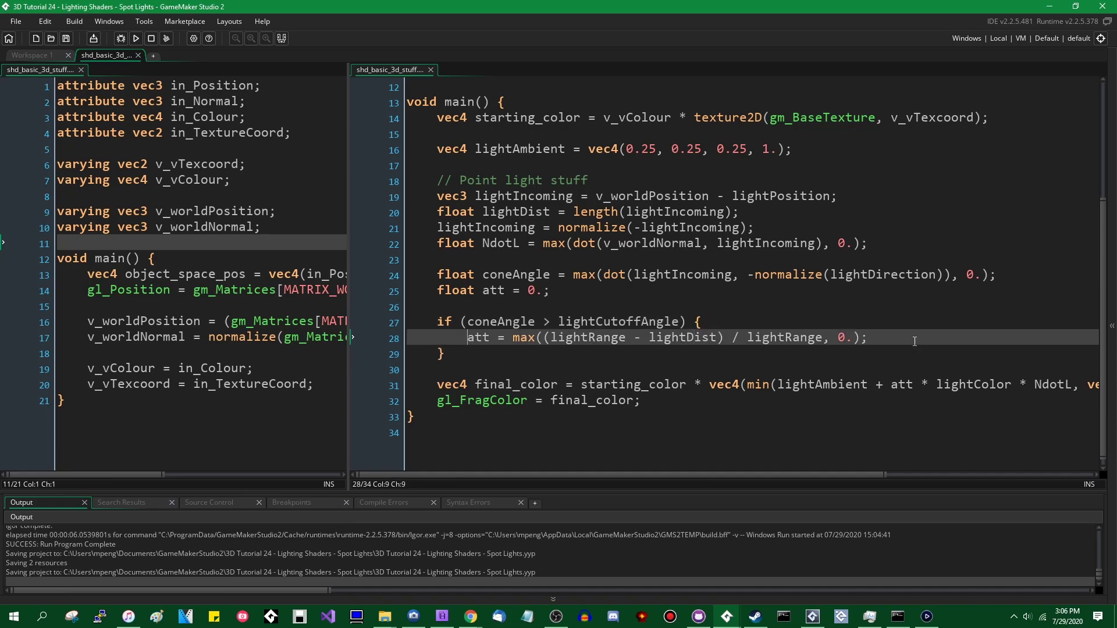
- Retype 'float' before att, then undo it so line 28 only assigns att
{"action": "key", "text": "Up"}
{"action": "key", "text": "Up"}
{"action": "key", "text": "Up"}
{"action": "left_click", "coordinate": [473, 339]}
{"action": "type", "text": "float"}
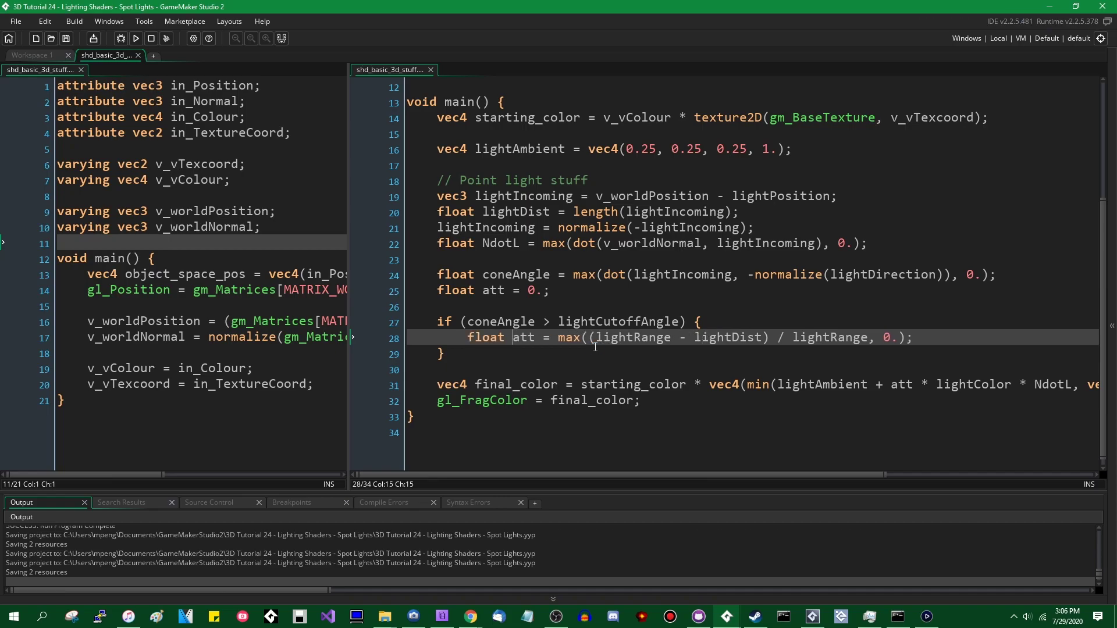
{"action": "left_click", "coordinate": [689, 321]}
{"action": "left_click", "coordinate": [714, 339]}
{"action": "key", "text": "ctrl+z"}
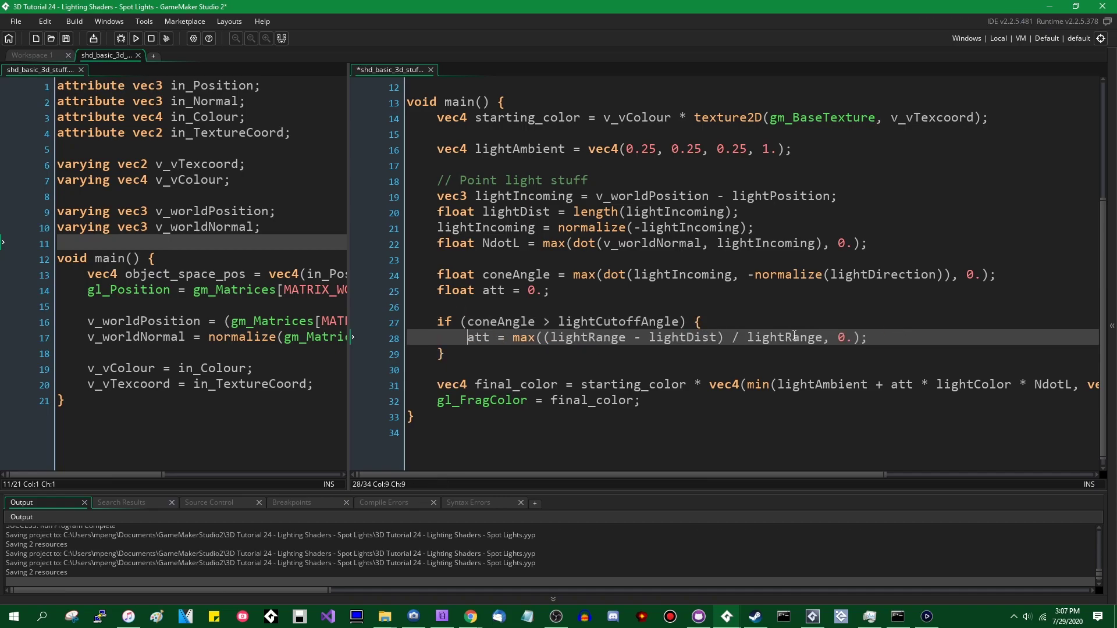
- Run the game, move around the spotlit sphere with WASD, then close it
{"action": "key", "text": "F5"}
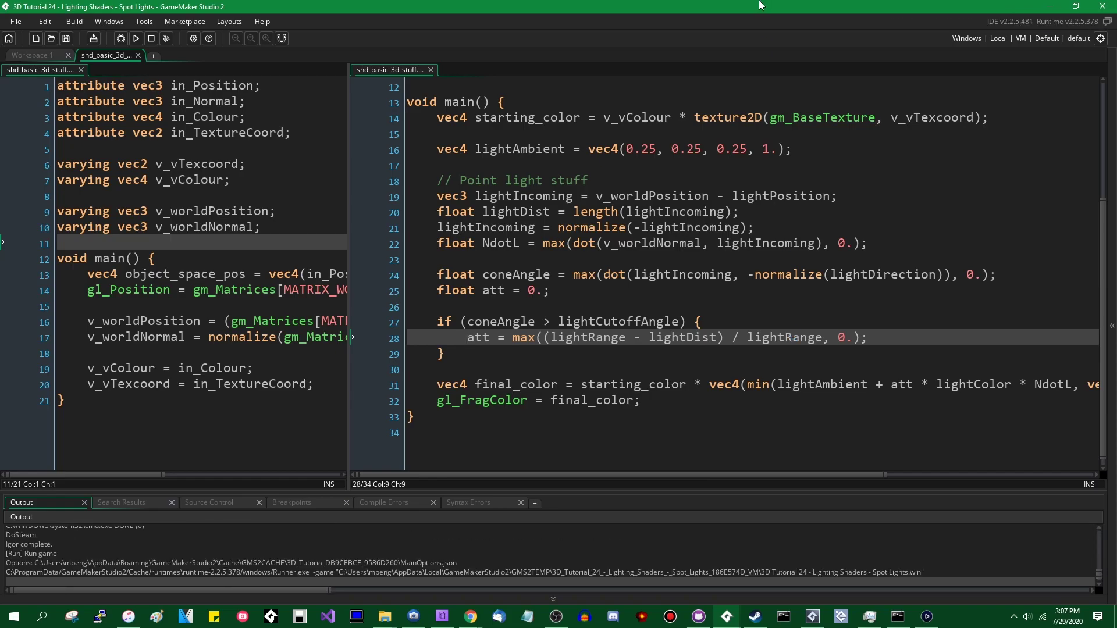
{"action": "key", "text": "w"}
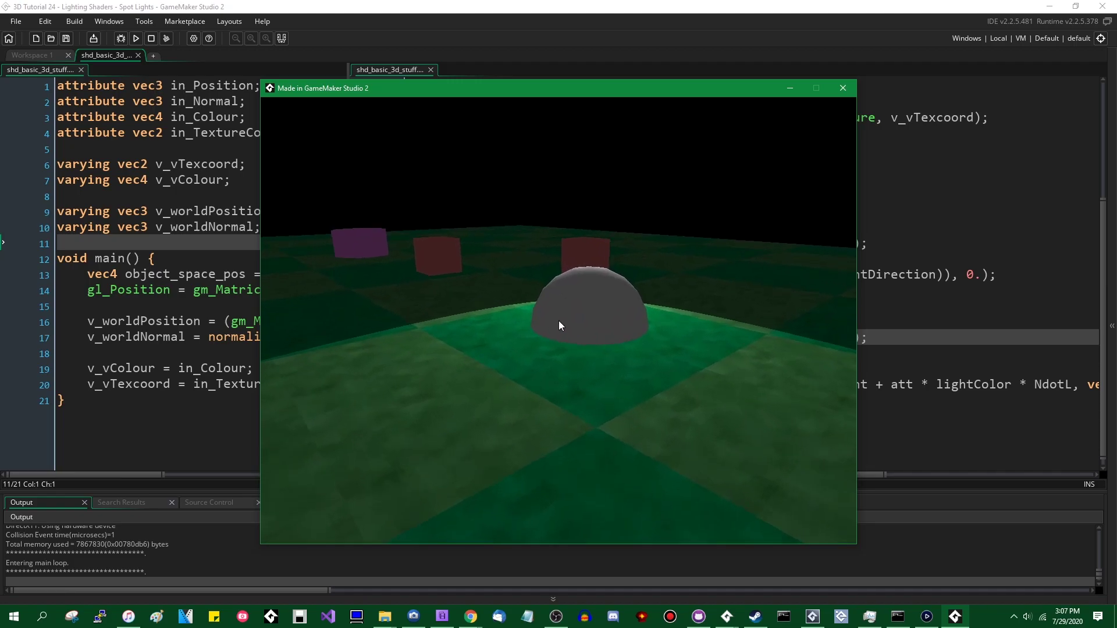
{"action": "key", "text": "s"}
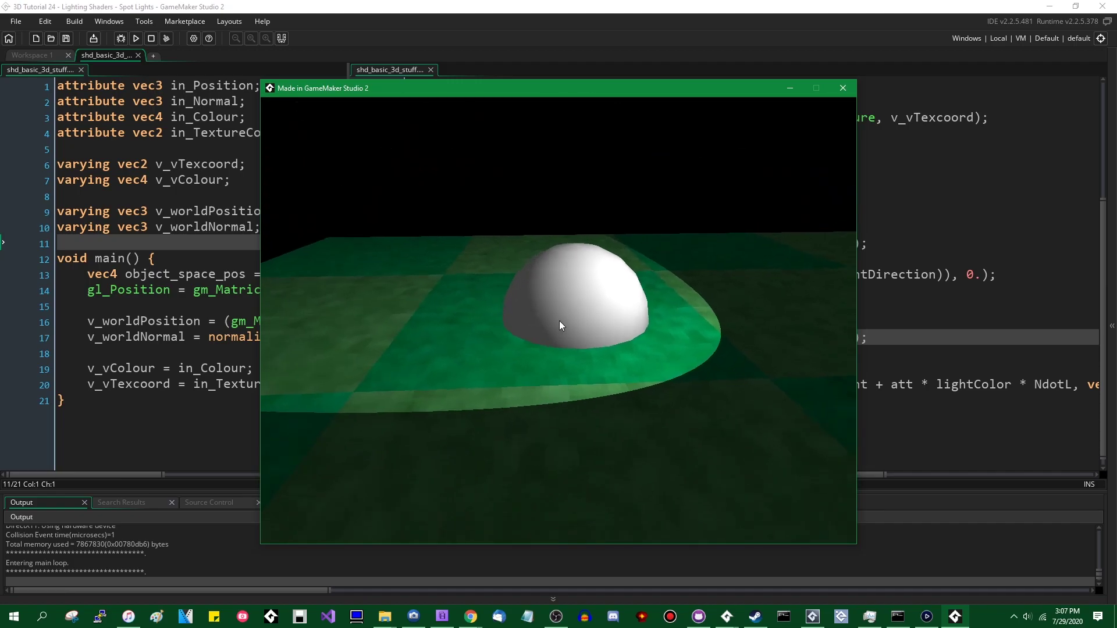
{"action": "key", "text": "a"}
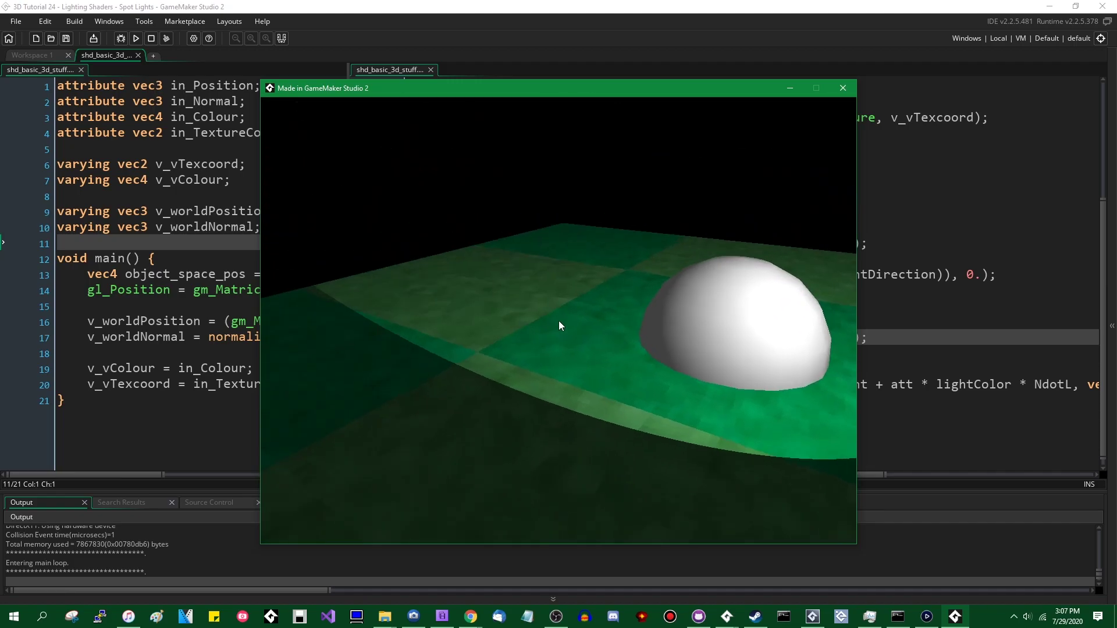
{"action": "key", "text": "d"}
{"action": "key", "text": "w"}
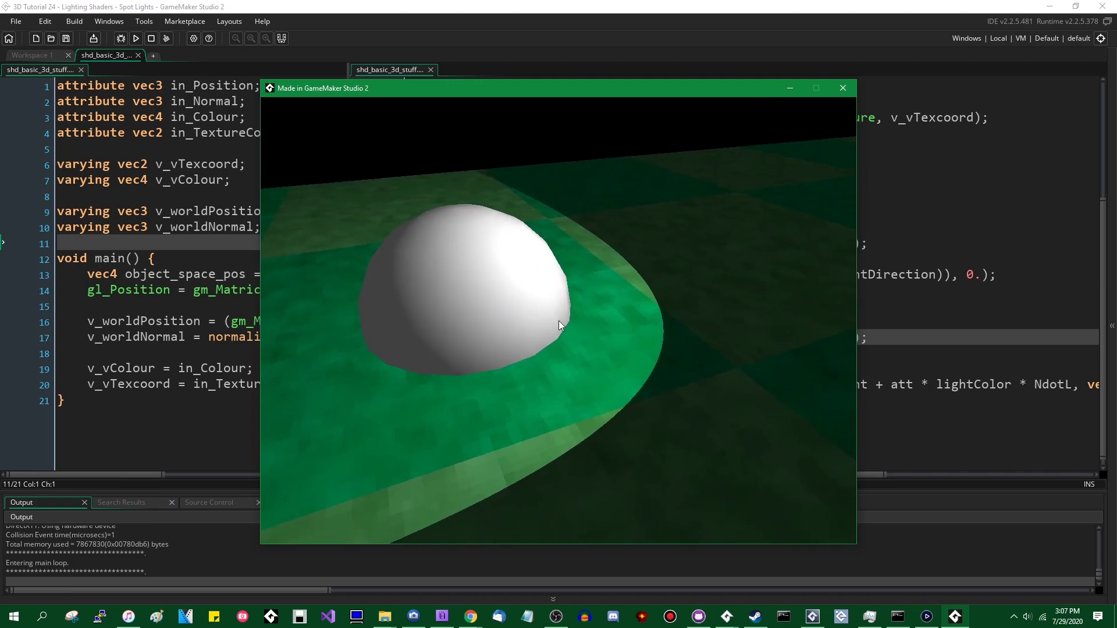
{"action": "key", "text": "a"}
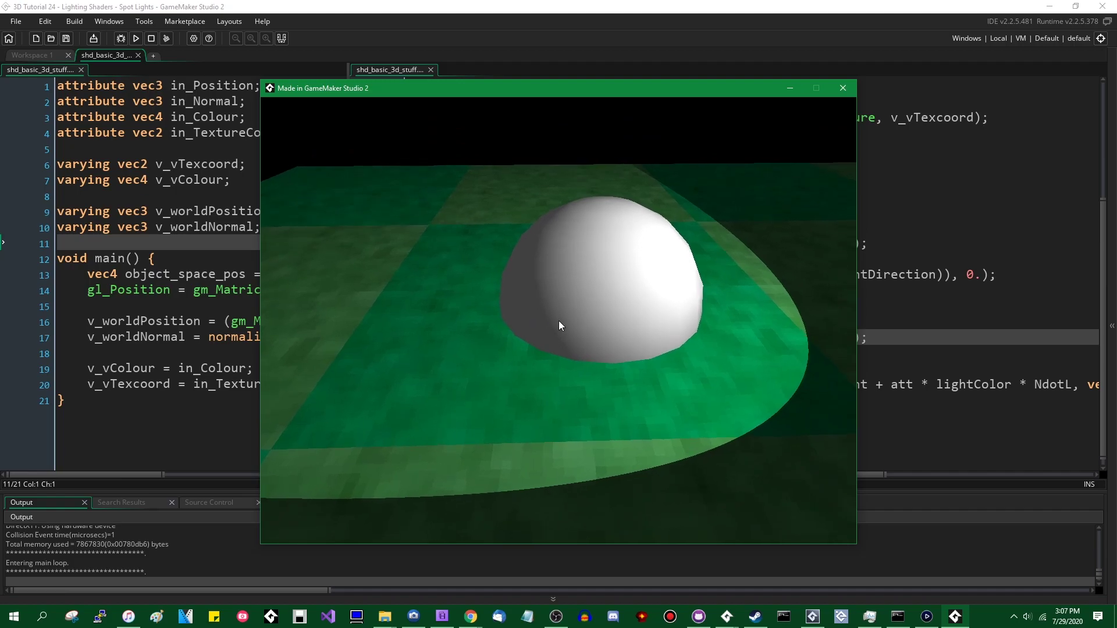
{"action": "key", "text": "d"}
{"action": "key", "text": "s"}
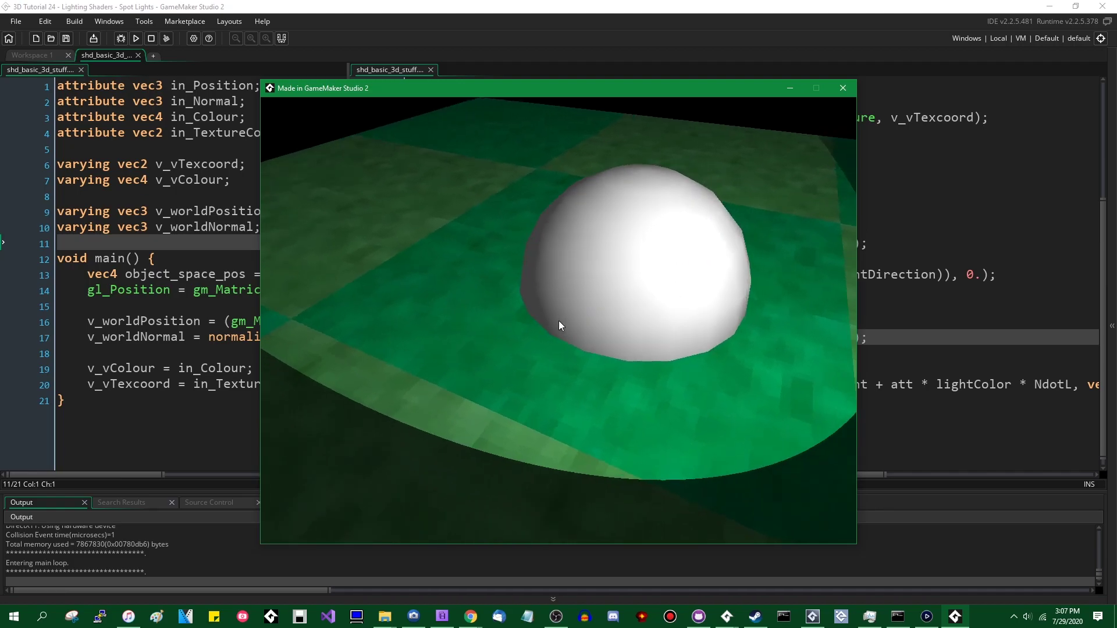
{"action": "key", "text": "s"}
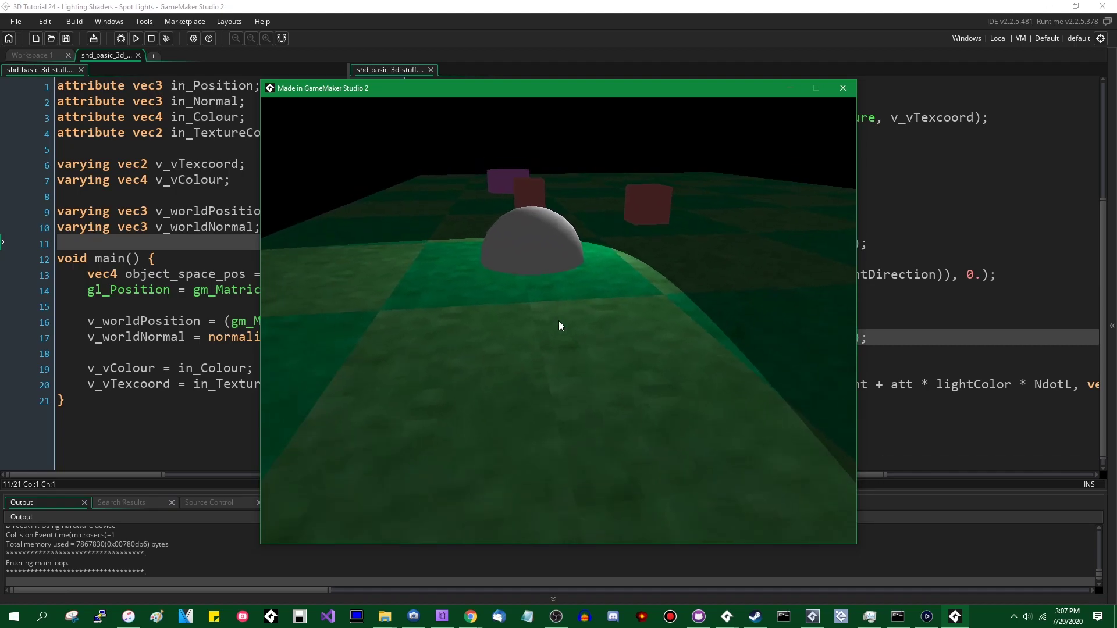
{"action": "key", "text": "Escape"}
- Uncomment the three player drawing lines near line 36 of the Camera Draw event
{"action": "key", "text": "ctrl+Tab"}
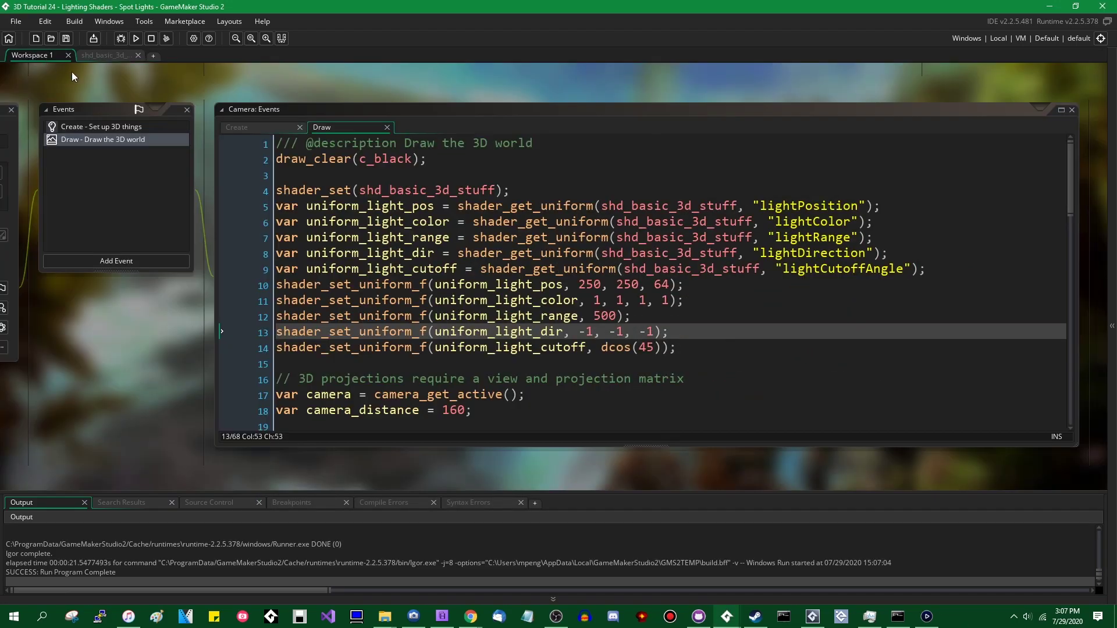
{"action": "scroll", "coordinate": [169, 358], "scroll_direction": "down", "scroll_amount": 3}
{"action": "scroll", "coordinate": [169, 355], "scroll_direction": "up", "scroll_amount": 8}
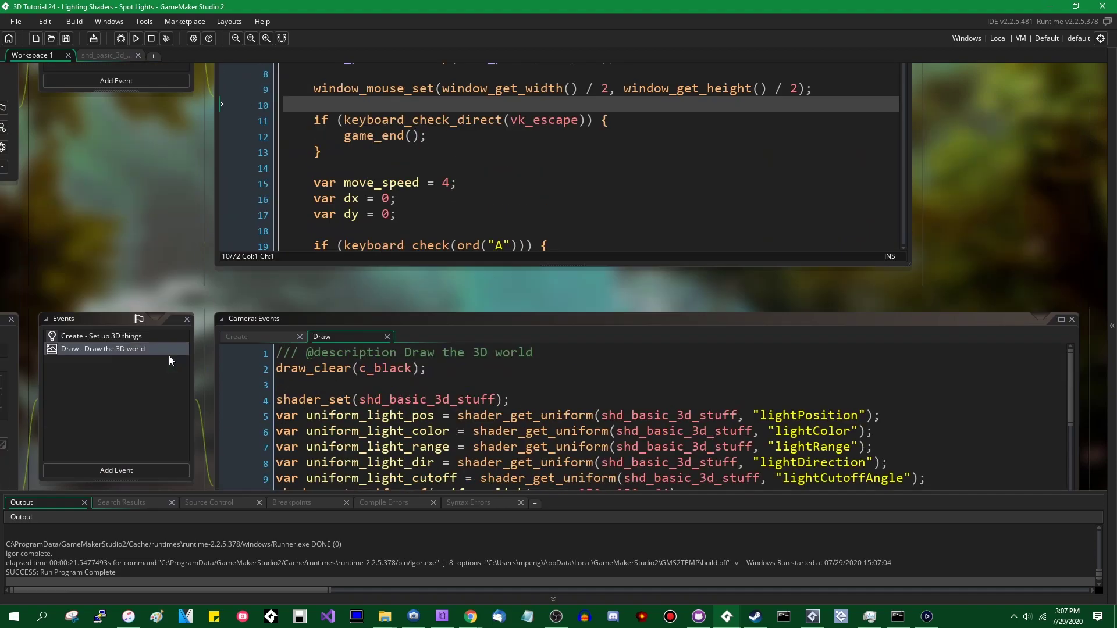
{"action": "scroll", "coordinate": [168, 355], "scroll_direction": "left", "scroll_amount": 5, "text": "shift"}
{"action": "scroll", "coordinate": [250, 398], "scroll_direction": "up", "scroll_amount": 1}
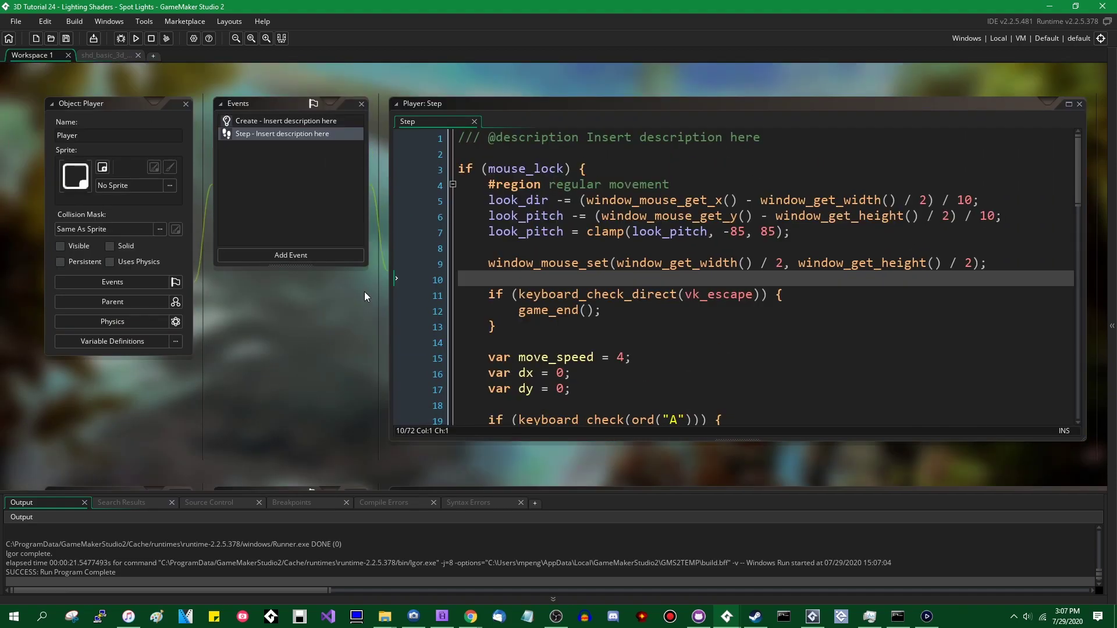
{"action": "scroll", "coordinate": [320, 368], "scroll_direction": "down", "scroll_amount": 5}
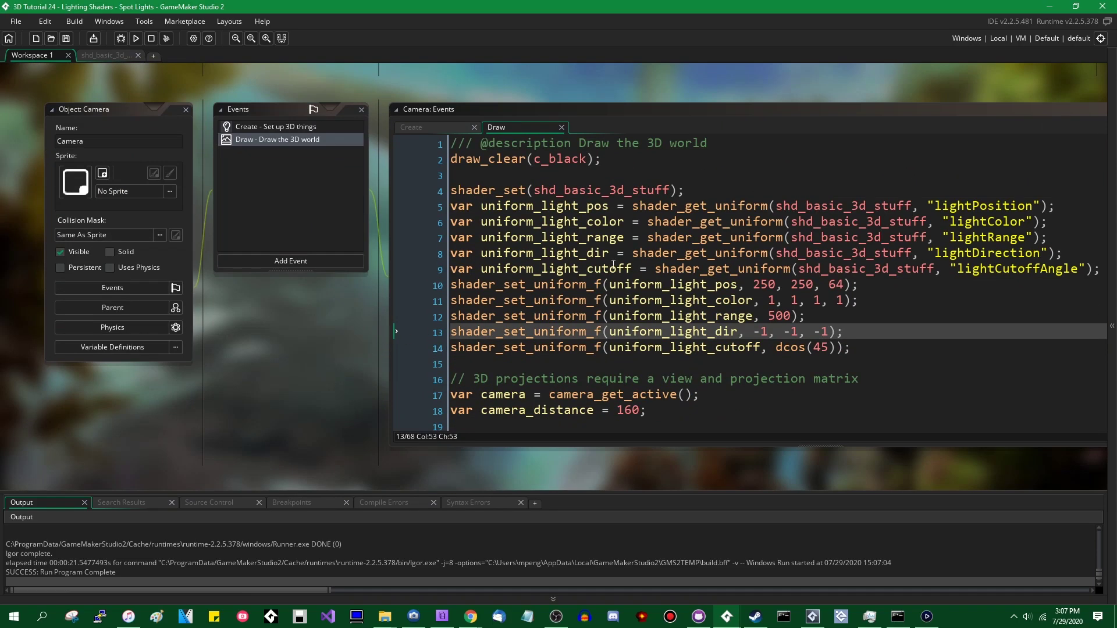
{"action": "scroll", "coordinate": [614, 265], "scroll_direction": "down", "scroll_amount": 3}
{"action": "scroll", "coordinate": [640, 250], "scroll_direction": "down", "scroll_amount": 7}
{"action": "left_click", "coordinate": [667, 232]}
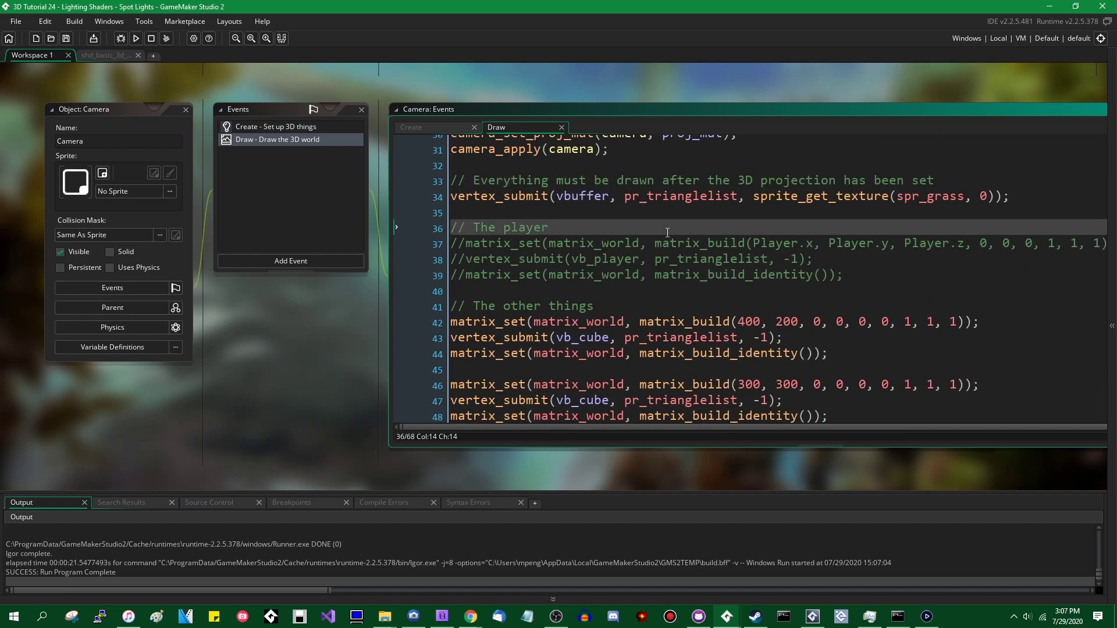
{"action": "key", "text": "Down"}
{"action": "key", "text": "ctrl+shift+k"}
{"action": "key", "text": "Down"}
{"action": "key", "text": "ctrl+shift+k"}
{"action": "key", "text": "Down"}
{"action": "key", "text": "ctrl+shift+k"}
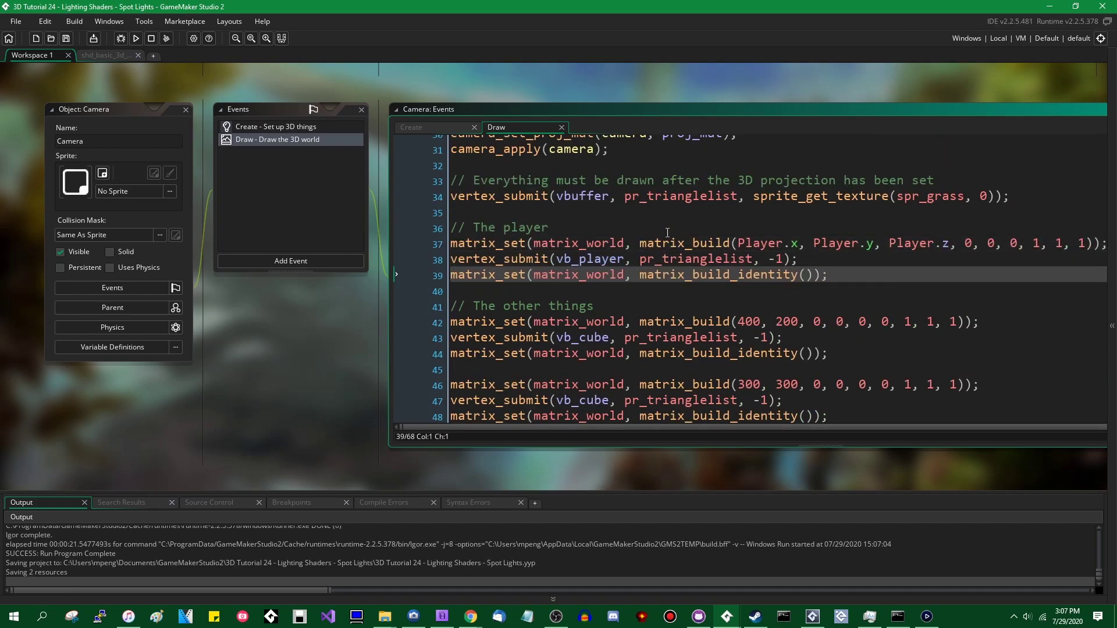
- Swap the 'from' and 'to' variable names on camera lines 20–25 and save
{"action": "scroll", "coordinate": [668, 233], "scroll_direction": "up", "scroll_amount": 2}
{"action": "scroll", "coordinate": [537, 266], "scroll_direction": "up", "scroll_amount": 2}
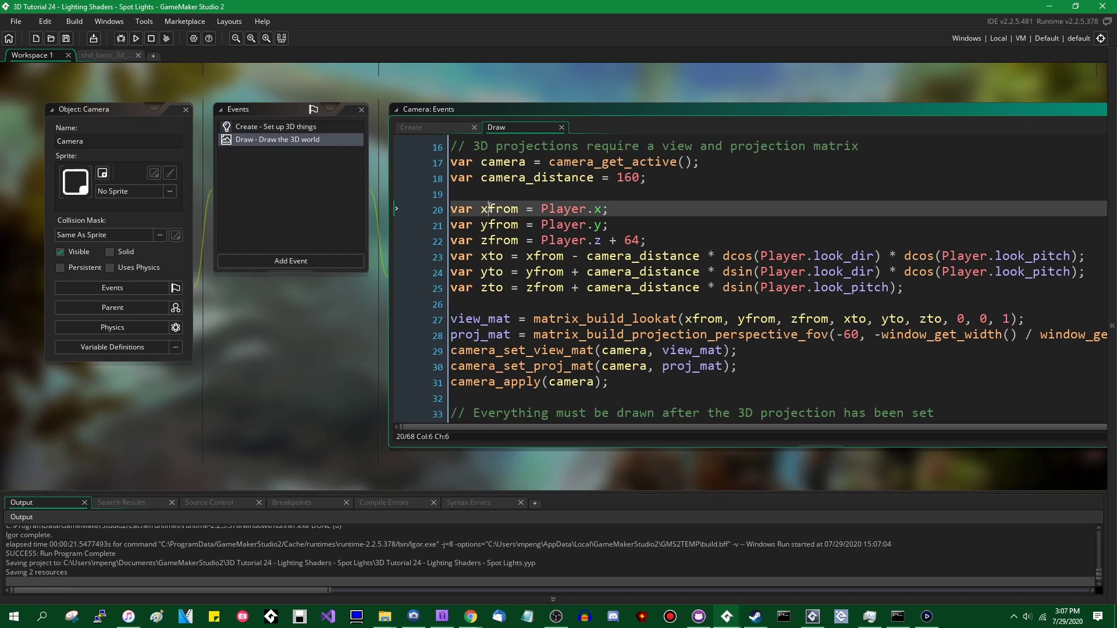
{"action": "left_click_drag", "start_coordinate": [488, 209], "coordinate": [518, 240], "text": "alt"}
{"action": "type", "text": "to"}
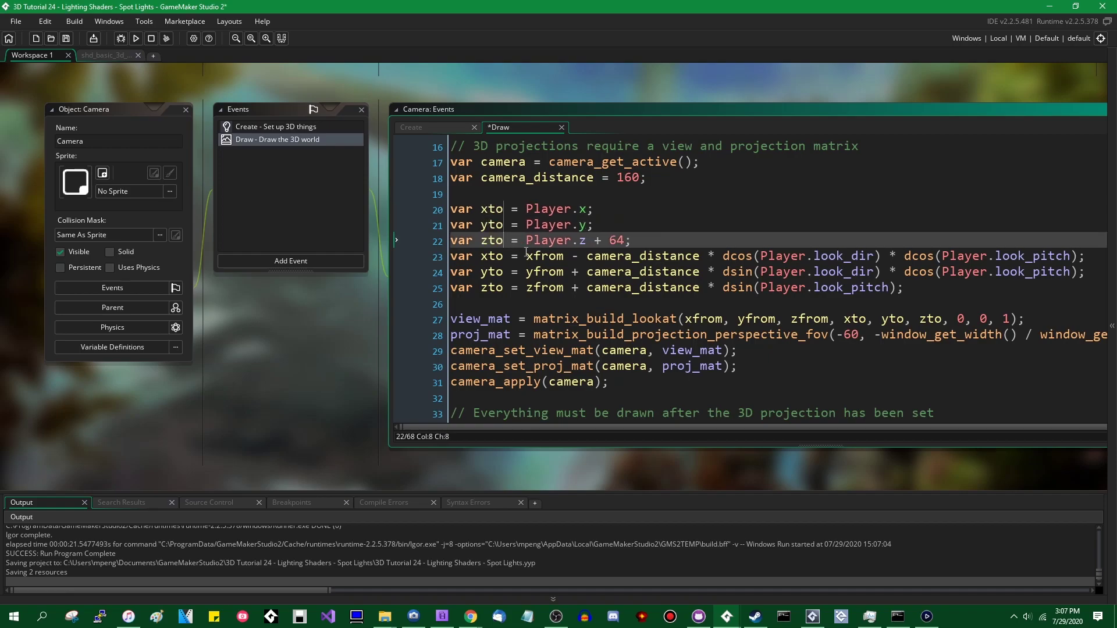
{"action": "left_click_drag", "start_coordinate": [489, 251], "coordinate": [503, 288], "text": "alt"}
{"action": "type", "text": "from"}
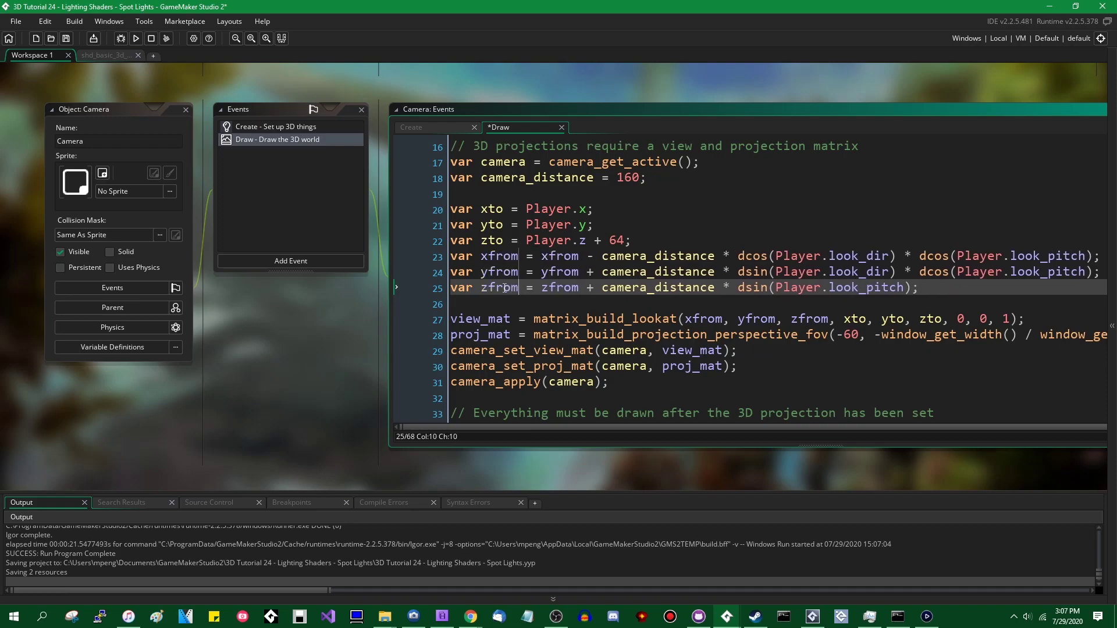
{"action": "left_click_drag", "start_coordinate": [550, 255], "coordinate": [575, 288], "text": "alt"}
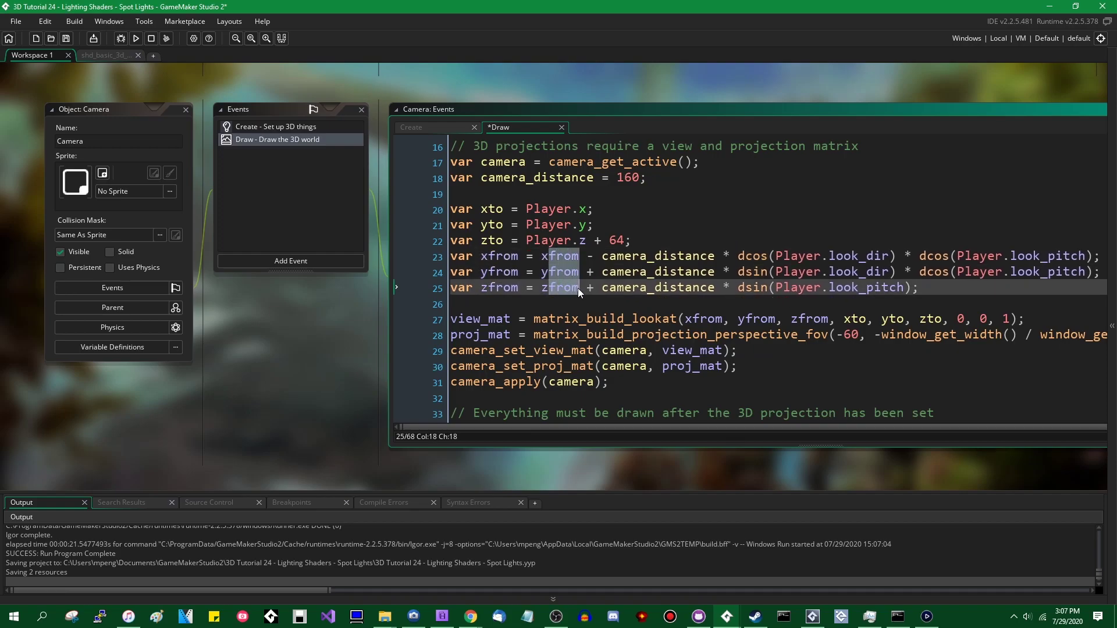
{"action": "type", "text": "to"}
{"action": "key", "text": "ctrl+s"}
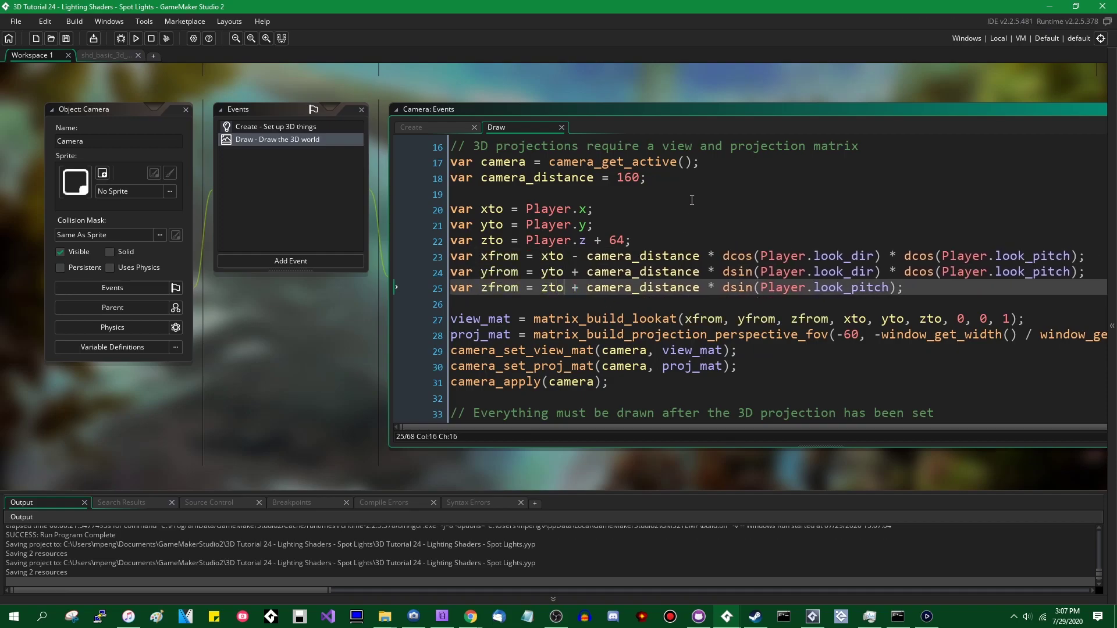
- Review the look_pitch update in the Player Step code
{"action": "left_click", "coordinate": [691, 203]}
{"action": "scroll", "coordinate": [312, 343], "scroll_direction": "up", "scroll_amount": 5}
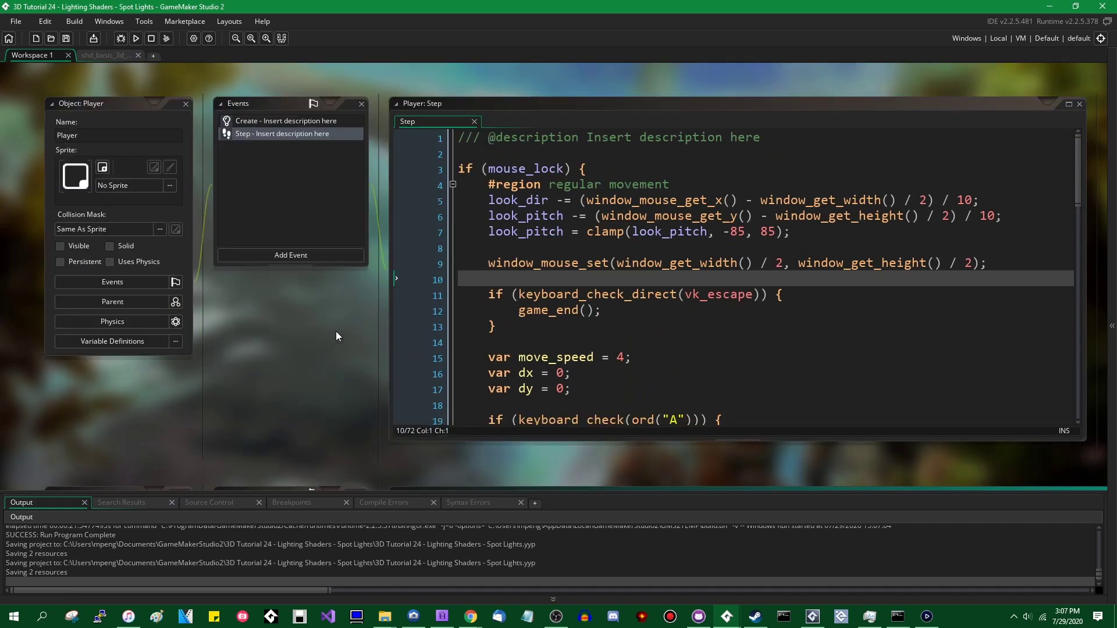
{"action": "left_click", "coordinate": [573, 218]}
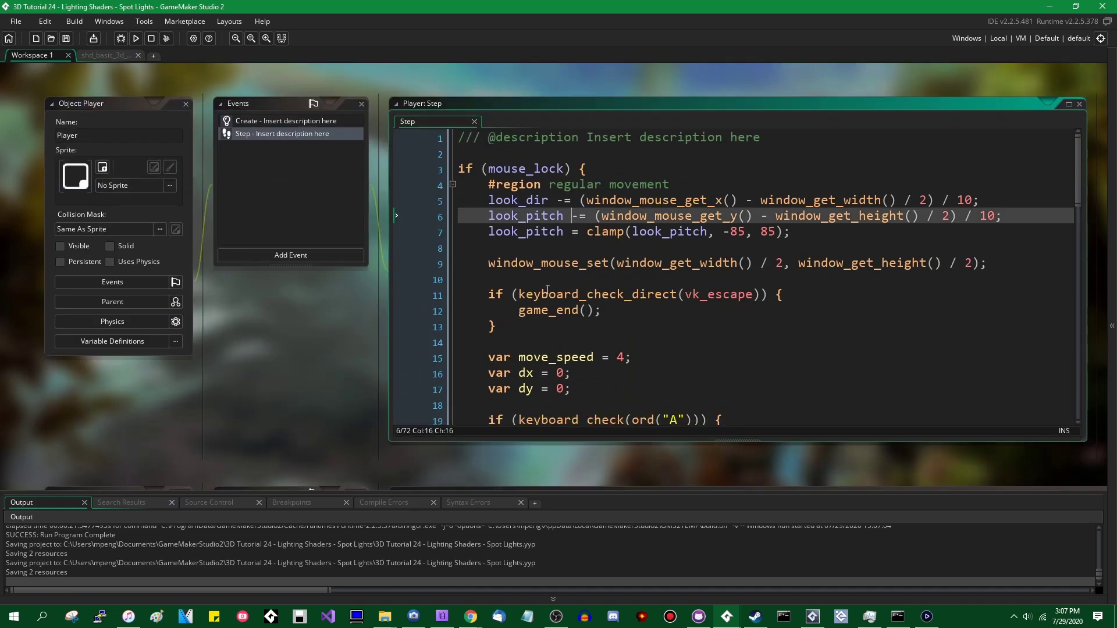
{"action": "scroll", "coordinate": [213, 417], "scroll_direction": "down", "scroll_amount": 5}
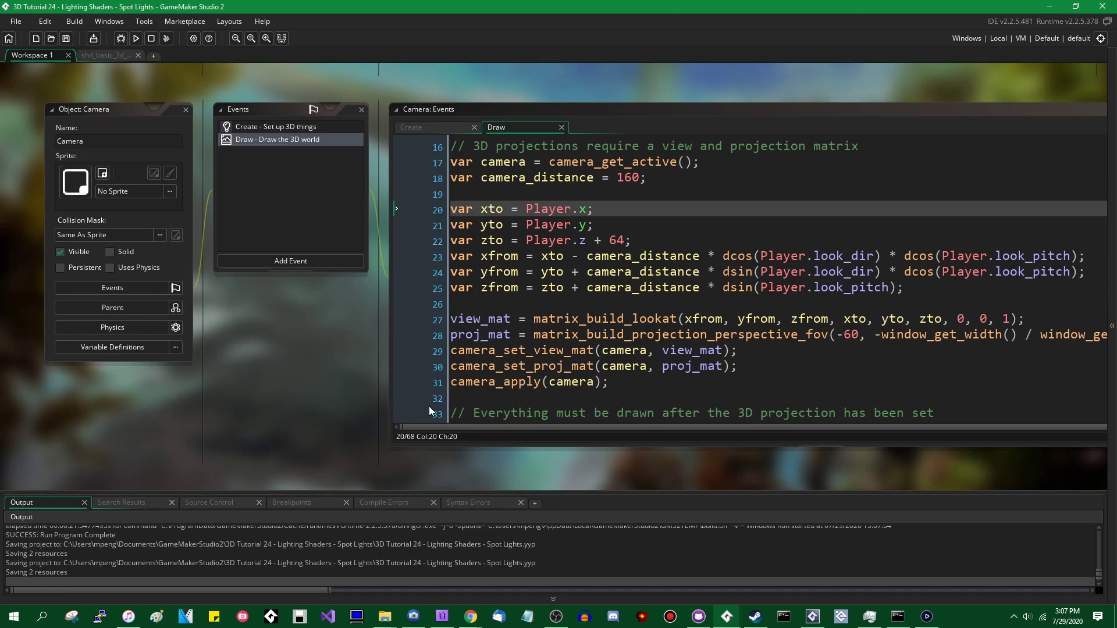
- Make xfrom add the camera distance, yfrom and zfrom subtract it, then run with F5
{"action": "left_click", "coordinate": [573, 257]}
{"action": "key", "text": "Delete"}
{"action": "type", "text": "+"}
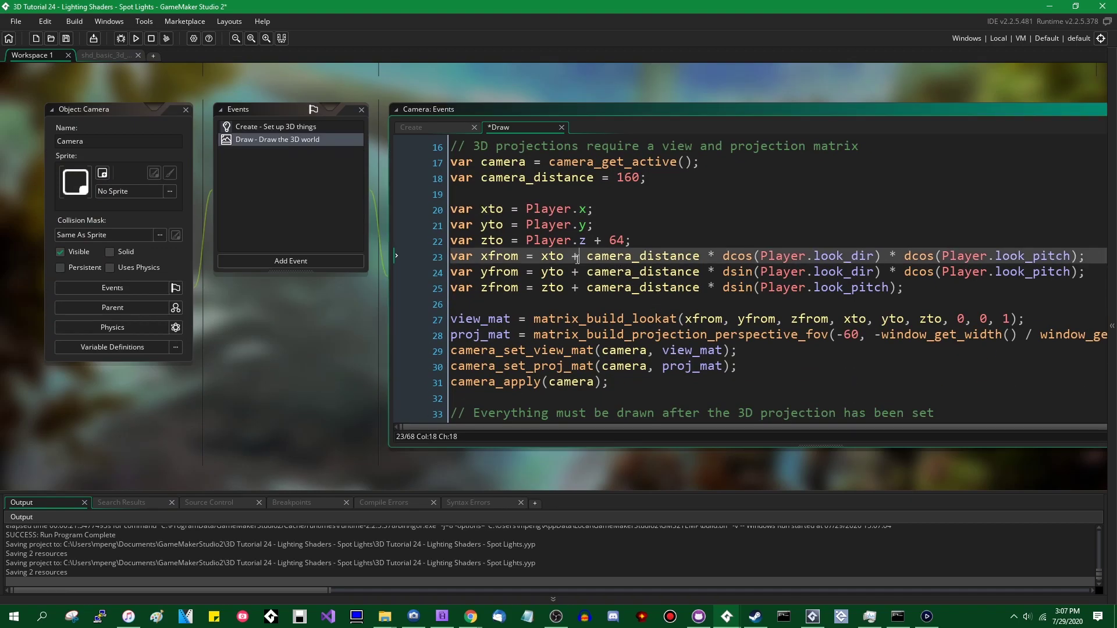
{"action": "key", "text": "Down"}
{"action": "key", "text": "BackSpace"}
{"action": "type", "text": "-"}
{"action": "key", "text": "Down"}
{"action": "key", "text": "BackSpace"}
{"action": "type", "text": "-"}
{"action": "key", "text": "F5"}
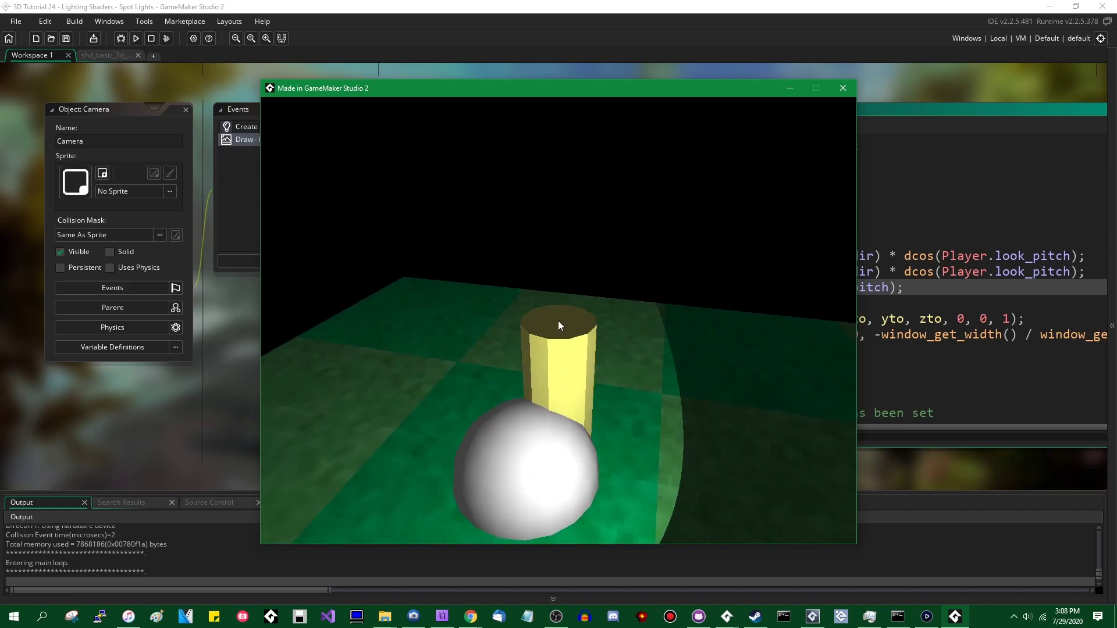
- Close the game and delete the empty last line of the shd_basic_3d fragment shader, saving it
{"action": "key", "text": "Escape"}
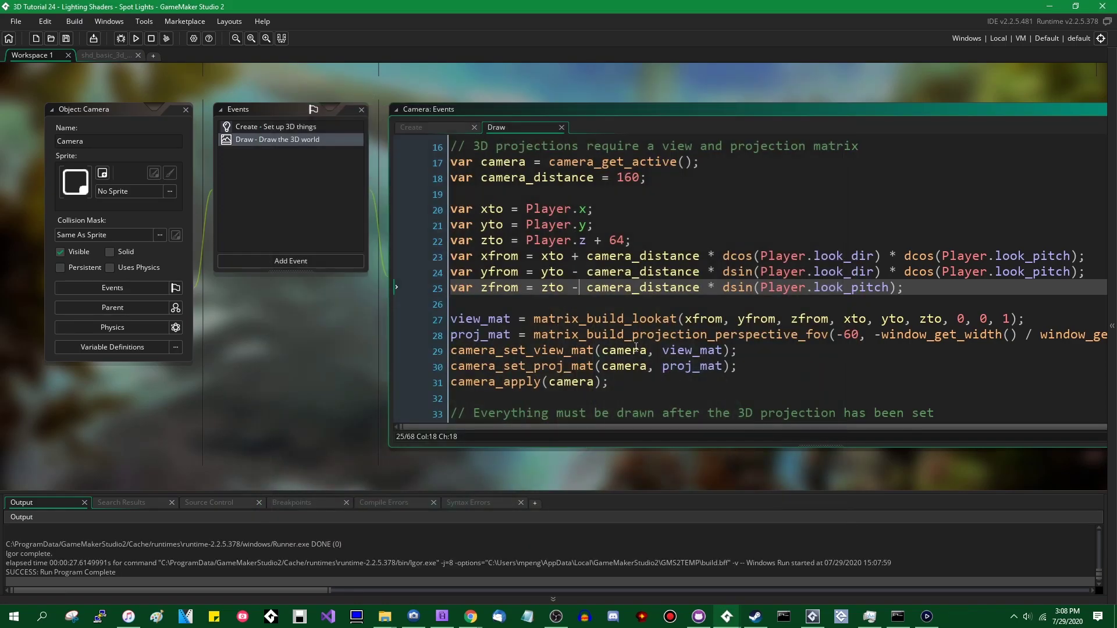
{"action": "left_click", "coordinate": [718, 304]}
{"action": "left_click", "coordinate": [112, 55]}
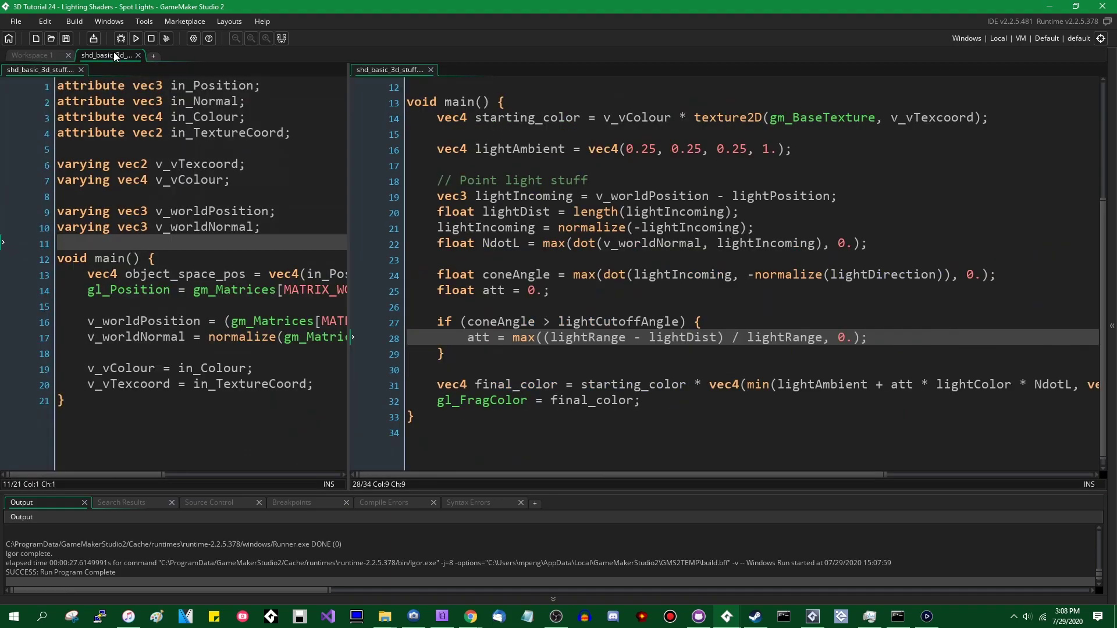
{"action": "left_click", "coordinate": [723, 460]}
{"action": "key", "text": "BackSpace"}
{"action": "key", "text": "ctrl+s"}
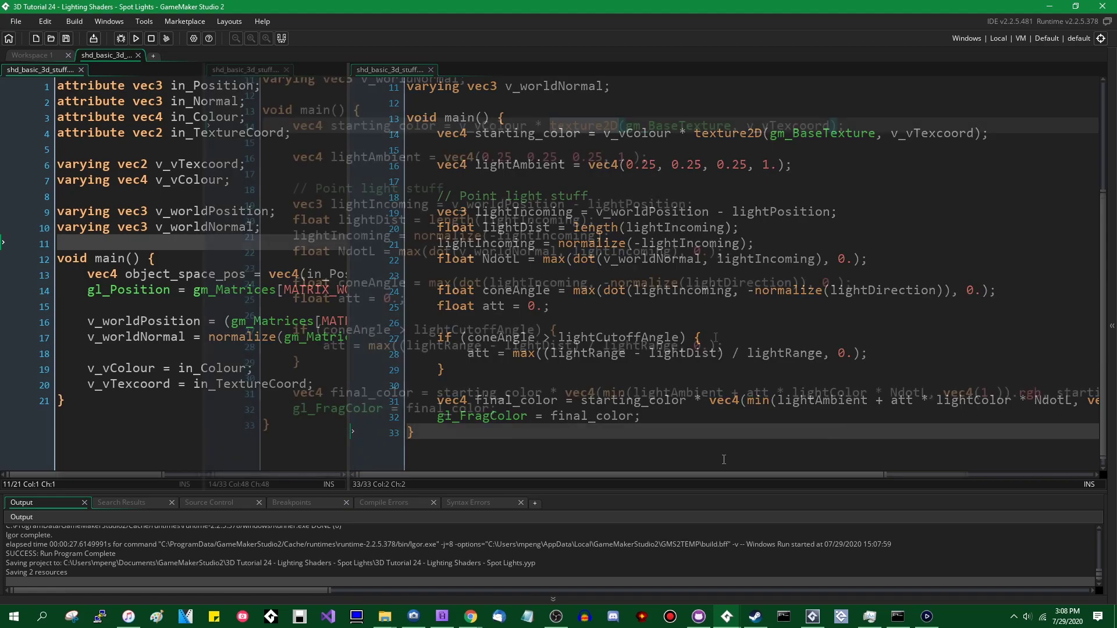
- Widen the fragment shader pane, copy gm_BaseTexture from line 14, and review lighting lines 19–29
{"action": "left_click_drag", "start_coordinate": [349, 267], "coordinate": [205, 268]}
{"action": "left_click", "coordinate": [694, 384]}
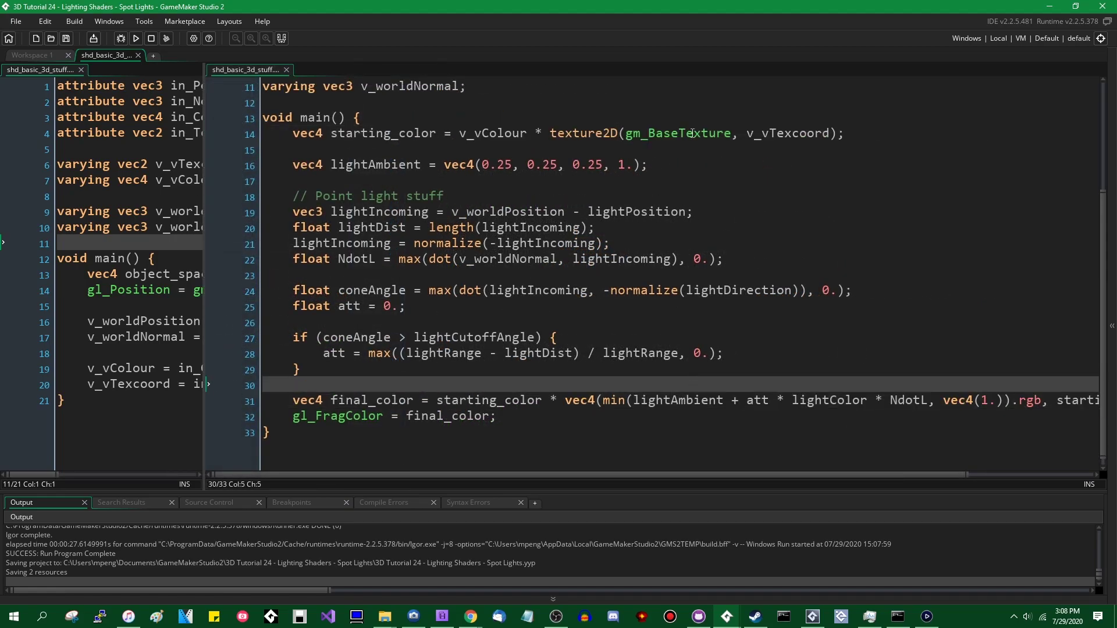
{"action": "left_click_drag", "start_coordinate": [732, 133], "coordinate": [626, 133]}
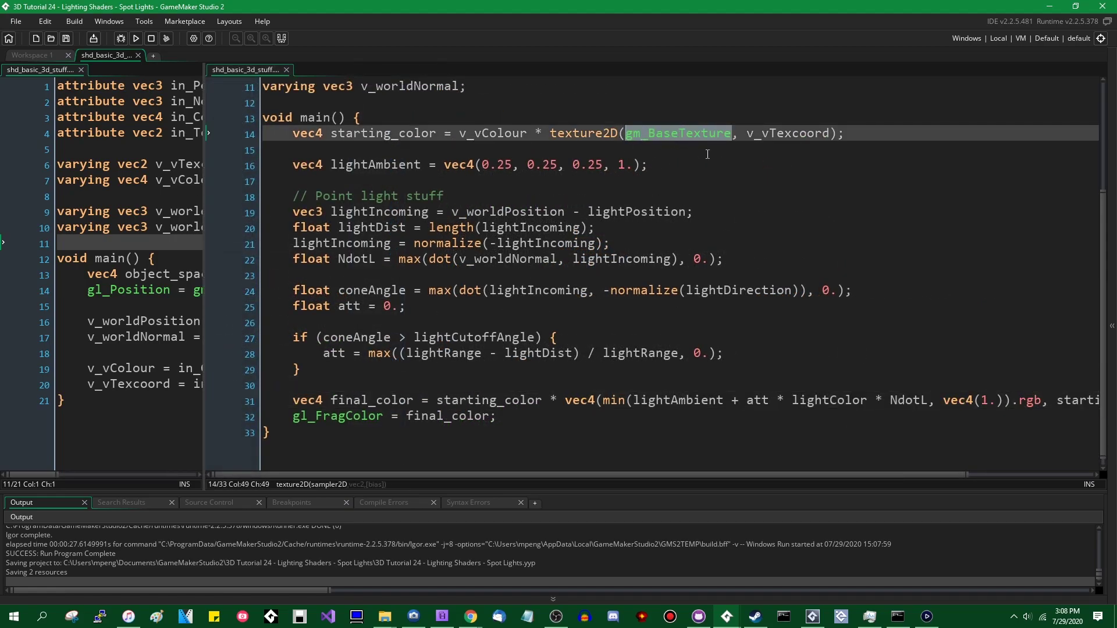
{"action": "key", "text": "ctrl+c"}
{"action": "left_click", "coordinate": [603, 384]}
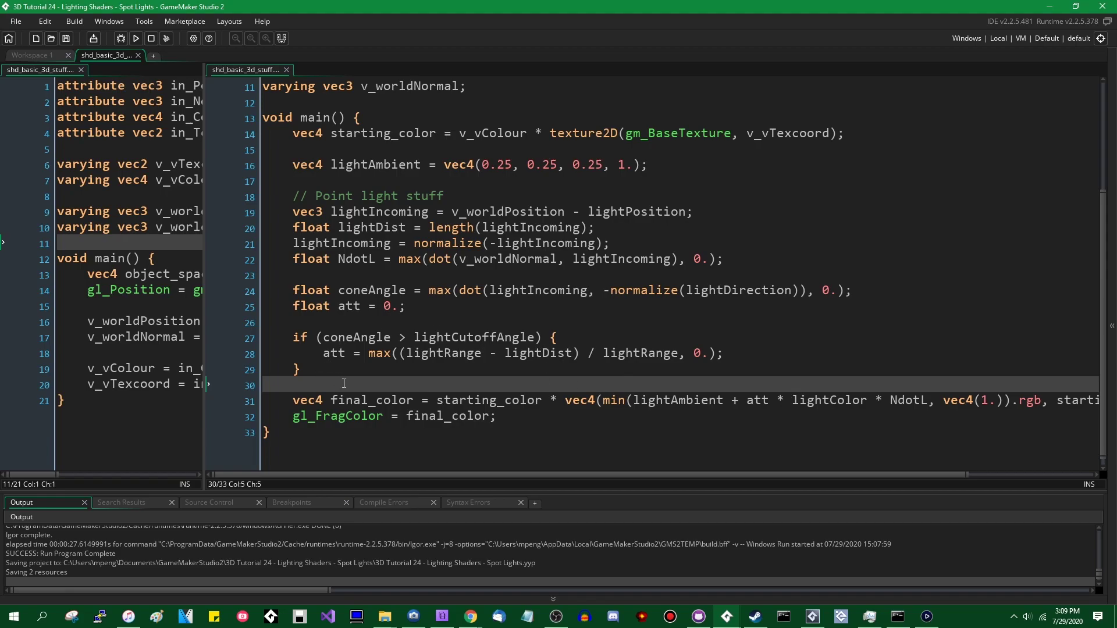
{"action": "mouse_move", "coordinate": [344, 384]}
{"action": "left_mouse_down"}
{"action": "mouse_move", "coordinate": [231, 182]}
{"action": "mouse_move", "coordinate": [351, 384]}
{"action": "left_mouse_up"}
- Review the coneAngle check on line 27 and the attenuation calculation on line 28
{"action": "left_click_drag", "start_coordinate": [593, 340], "coordinate": [275, 339]}
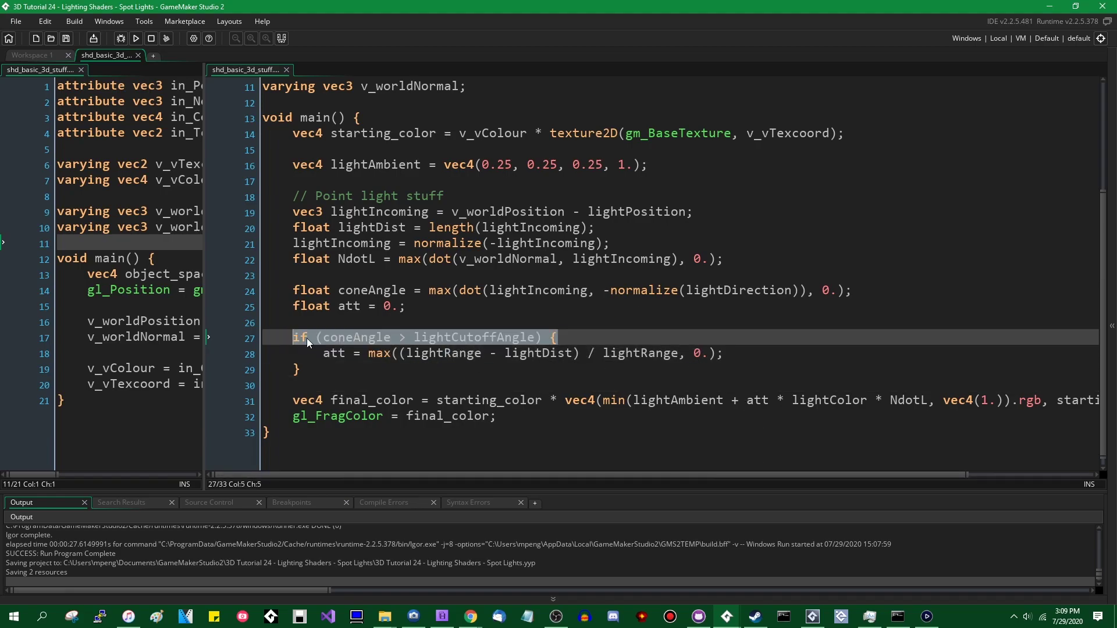
{"action": "left_click", "coordinate": [661, 343]}
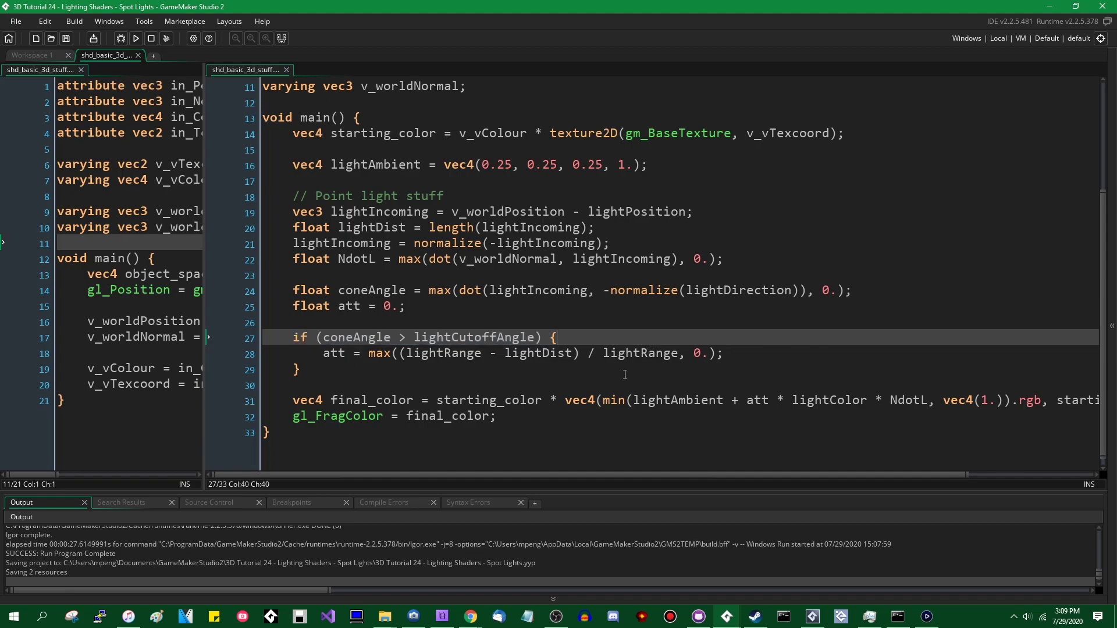
{"action": "left_click", "coordinate": [623, 386]}
{"action": "left_click", "coordinate": [645, 333]}
{"action": "key", "text": "Down"}
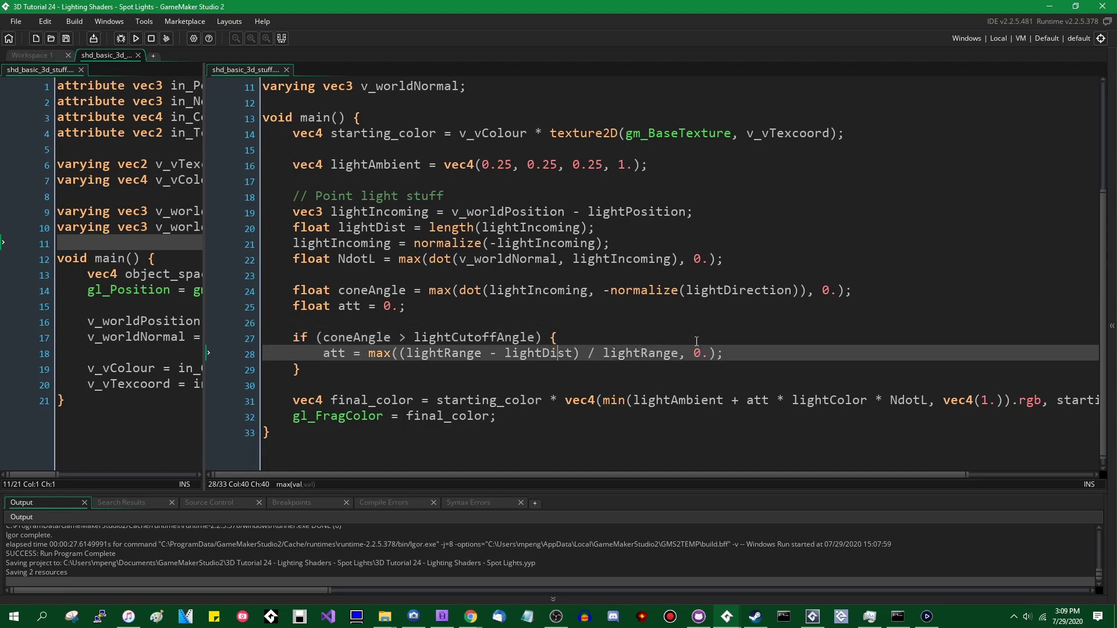
{"action": "key", "text": "Home"}
{"action": "key", "text": "shift+End"}
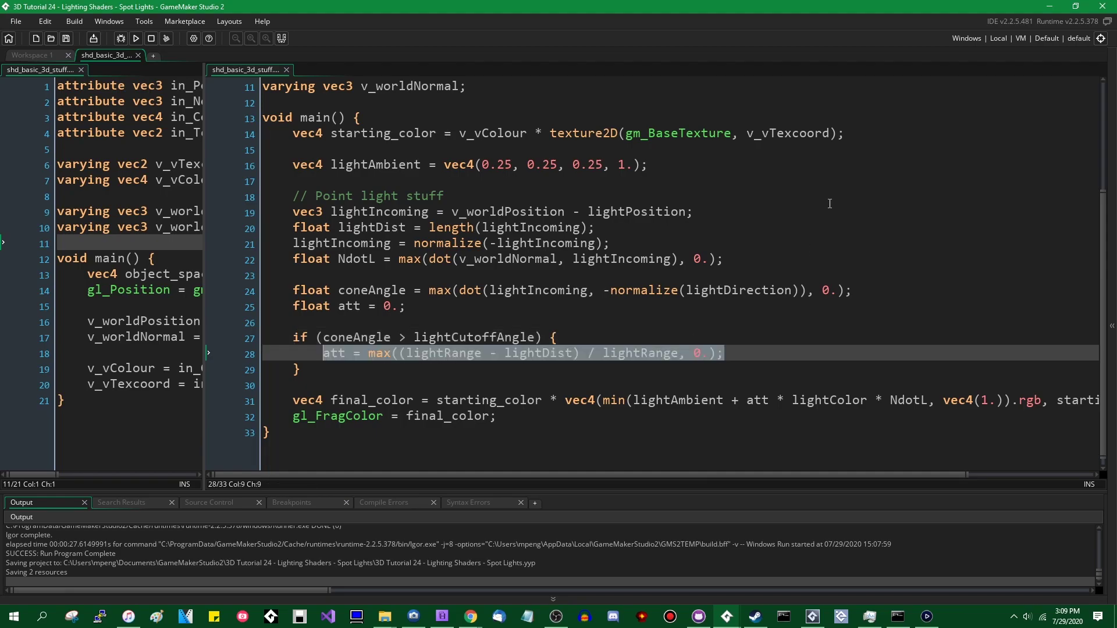
{"action": "key", "text": "Up"}
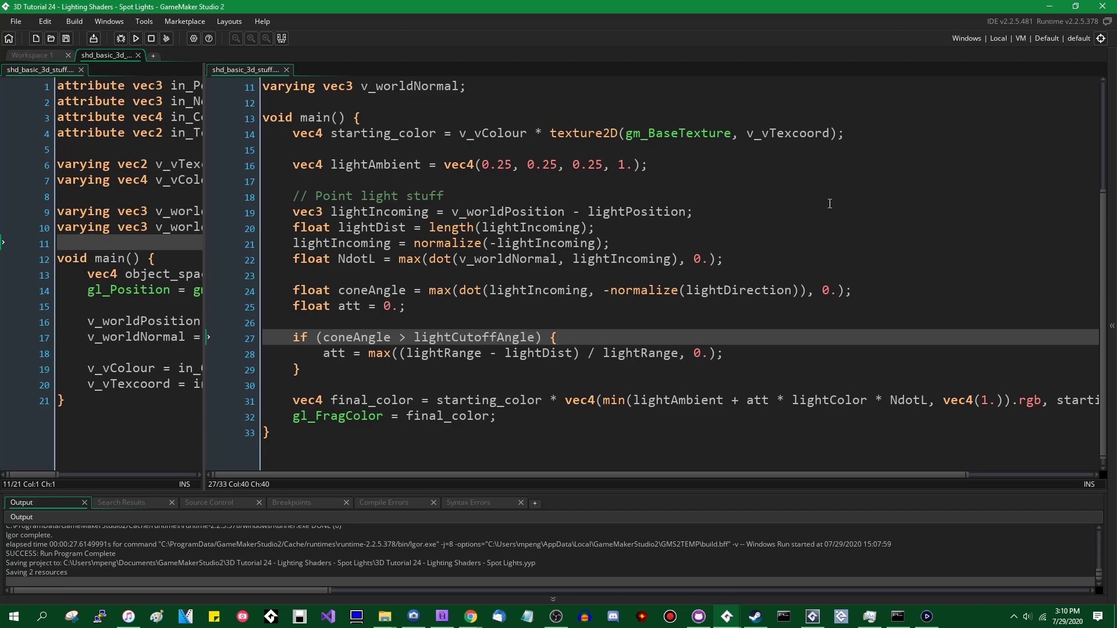
{"action": "scroll", "coordinate": [839, 296], "scroll_direction": "down", "scroll_amount": 1}
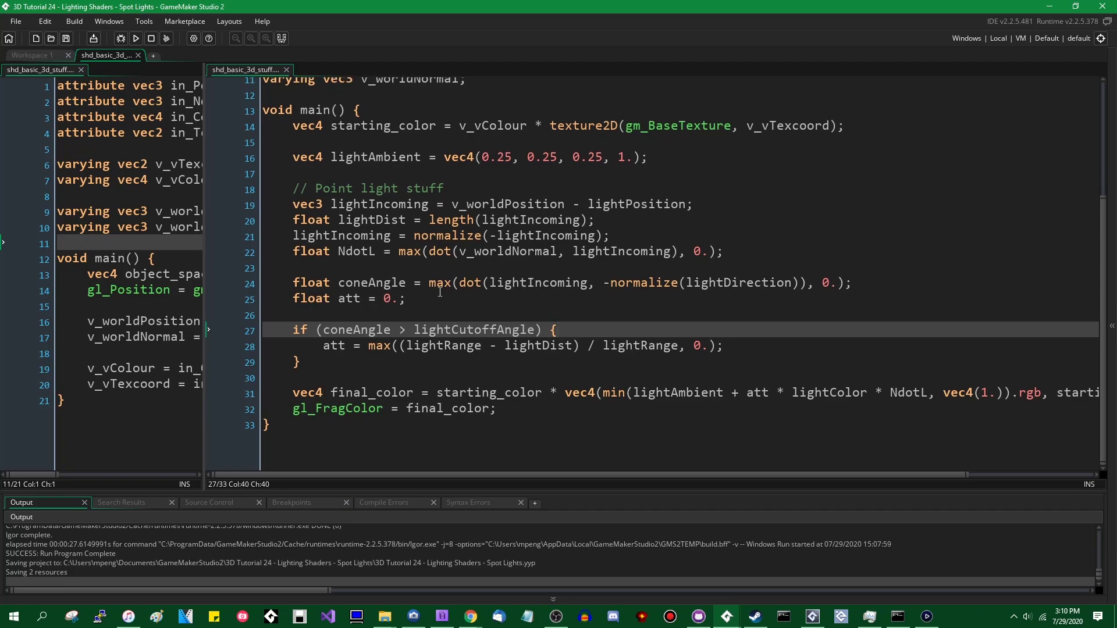
{"action": "scroll", "coordinate": [439, 292], "scroll_direction": "up", "scroll_amount": 3}
{"action": "scroll", "coordinate": [689, 319], "scroll_direction": "down", "scroll_amount": 3}
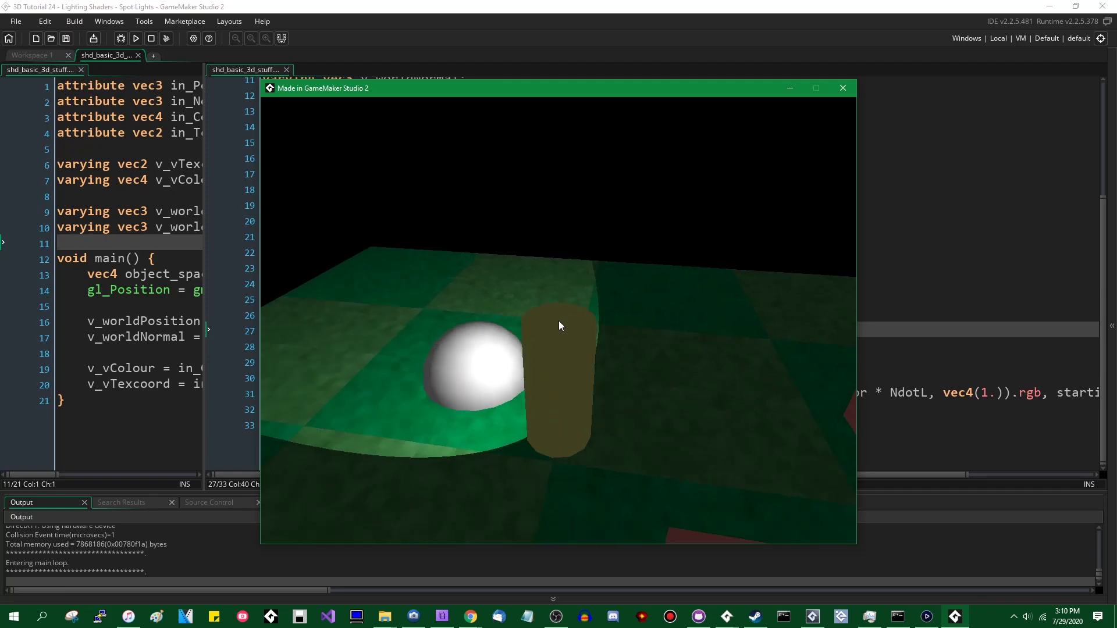
- Close the game and inspect the lightRange and lightCutoffAngle uniforms in the fragment shader
{"action": "key", "text": "Escape"}
{"action": "scroll", "coordinate": [583, 349], "scroll_direction": "up", "scroll_amount": 4}
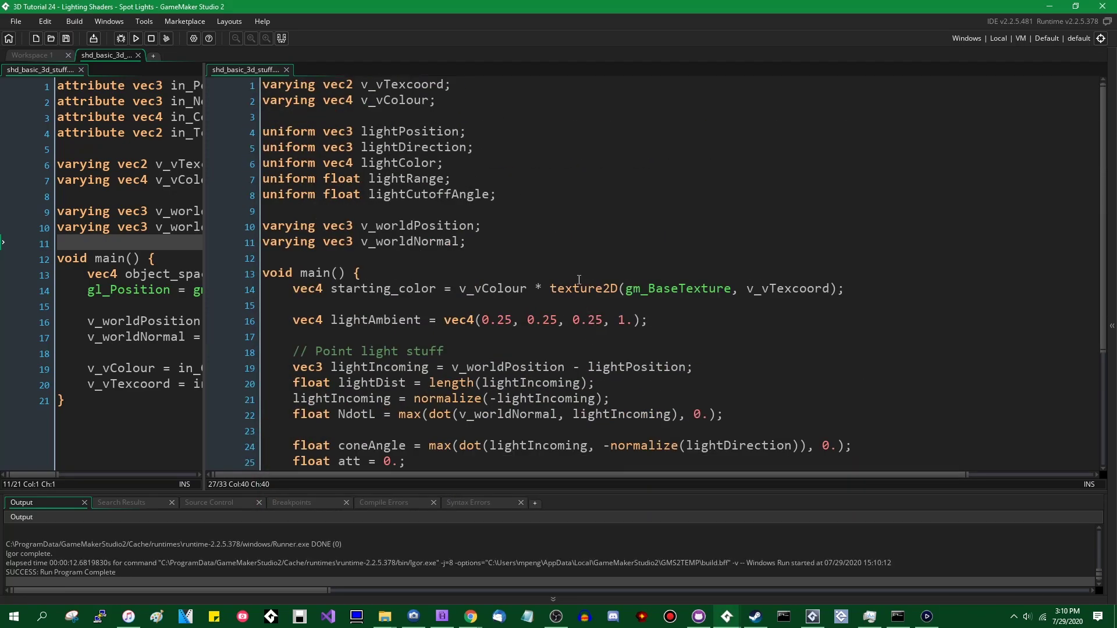
{"action": "double_click", "coordinate": [431, 181]}
{"action": "double_click", "coordinate": [430, 195]}
{"action": "scroll", "coordinate": [509, 192], "scroll_direction": "down", "scroll_amount": 3}
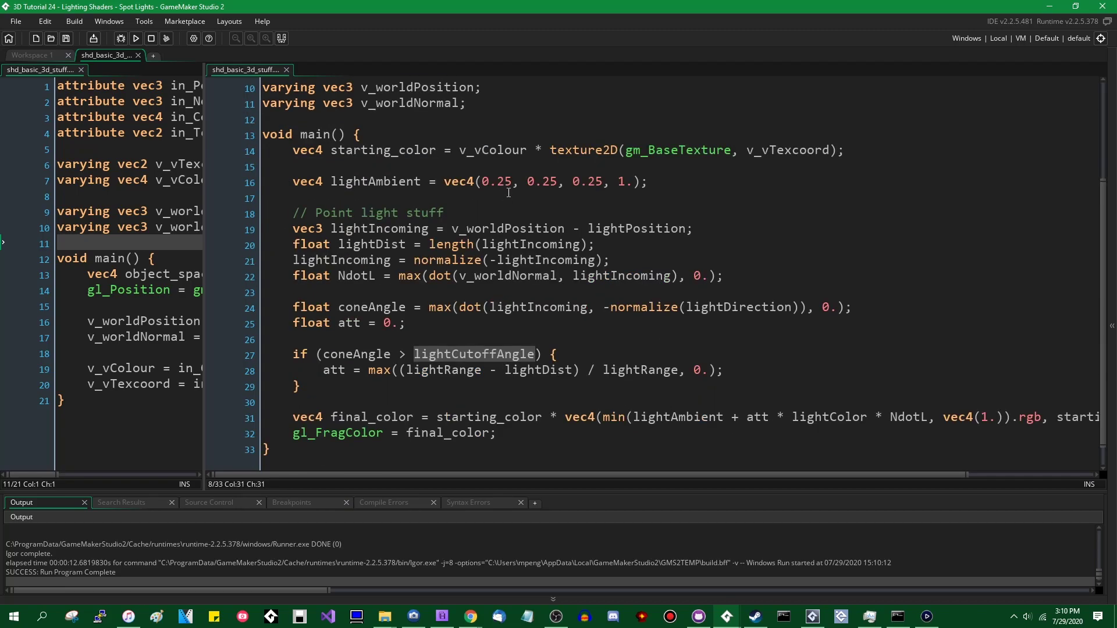
- Move line 27's opening brace to its own line, restore it, and save the shader
{"action": "left_click", "coordinate": [535, 355]}
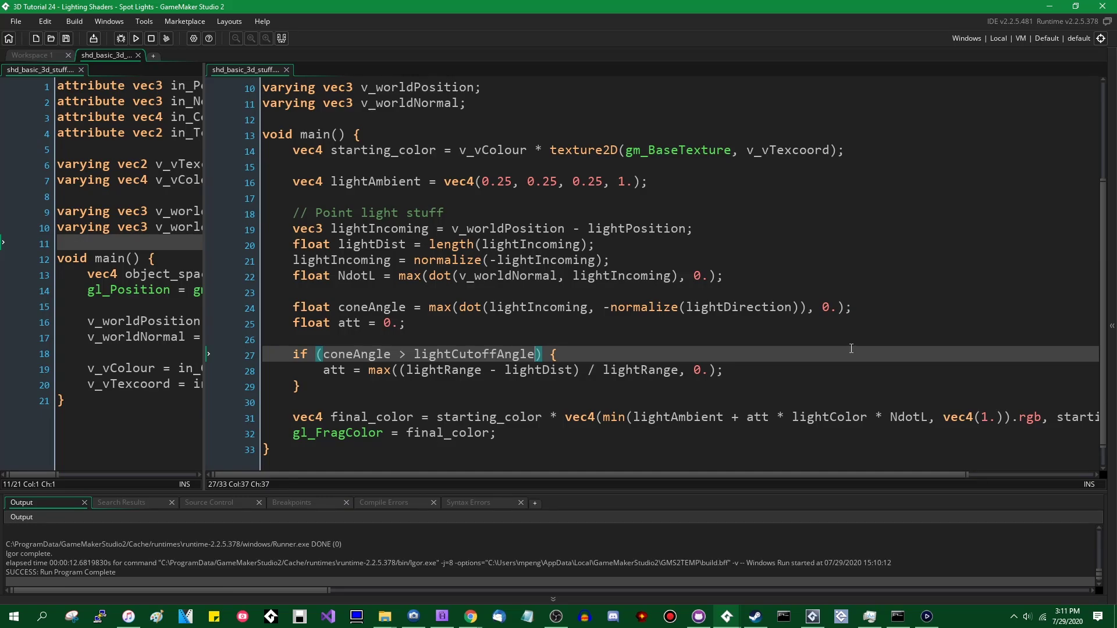
{"action": "key", "text": "Right"}
{"action": "key", "text": "Delete"}
{"action": "key", "text": "Return"}
{"action": "left_click", "coordinate": [594, 333]}
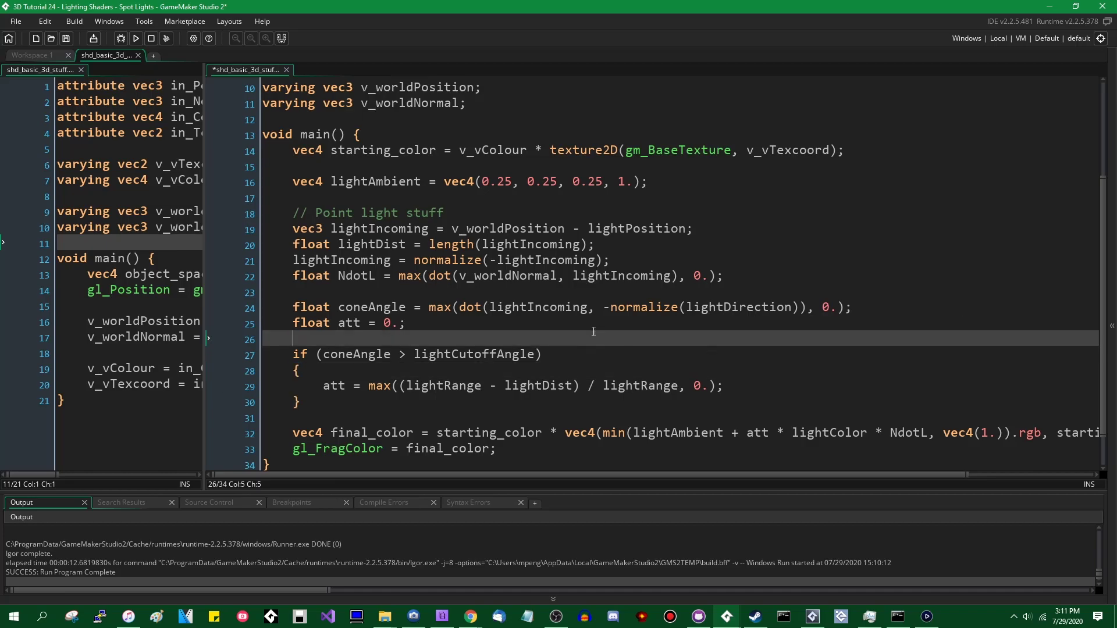
{"action": "key", "text": "Down"}
{"action": "key", "text": "Down"}
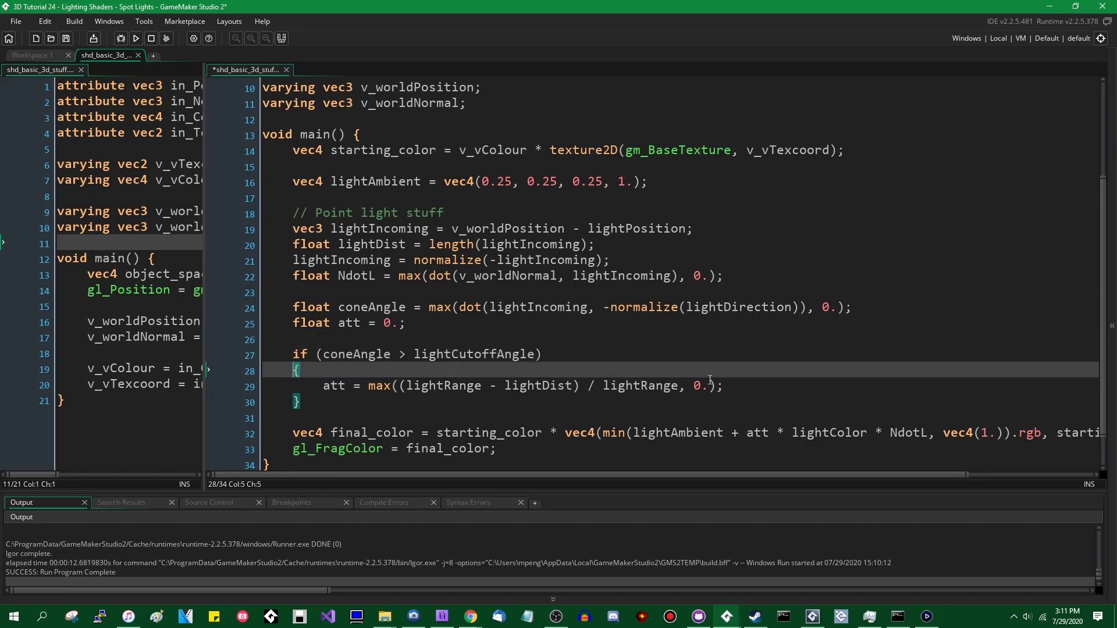
{"action": "key", "text": "BackSpace"}
{"action": "key", "text": "BackSpace"}
{"action": "key", "text": "ctrl+s"}
{"action": "left_click", "coordinate": [598, 332]}
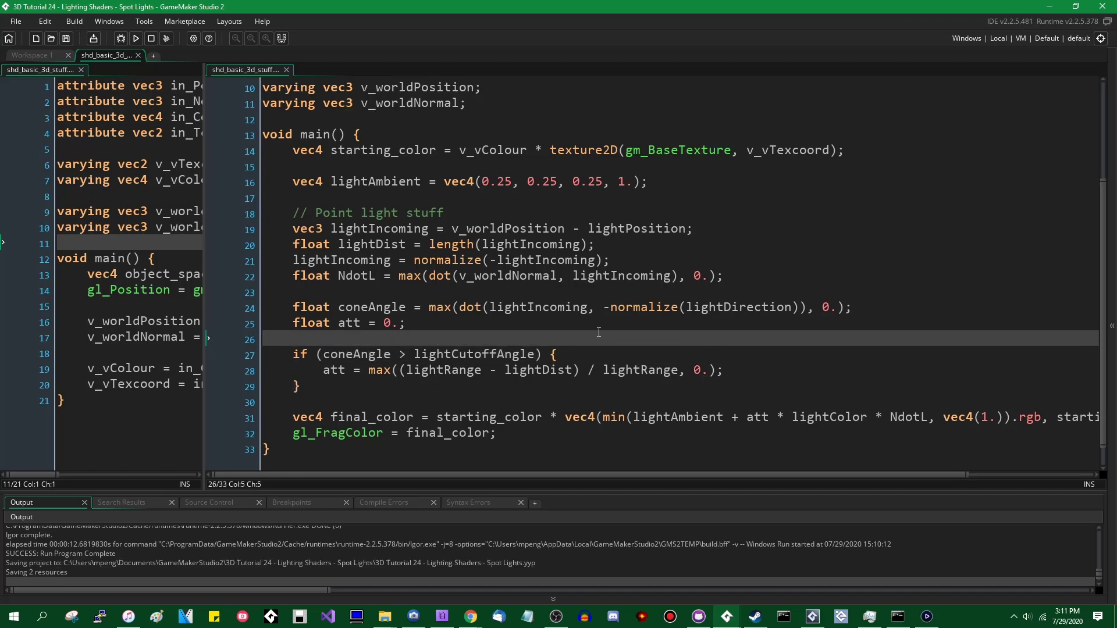